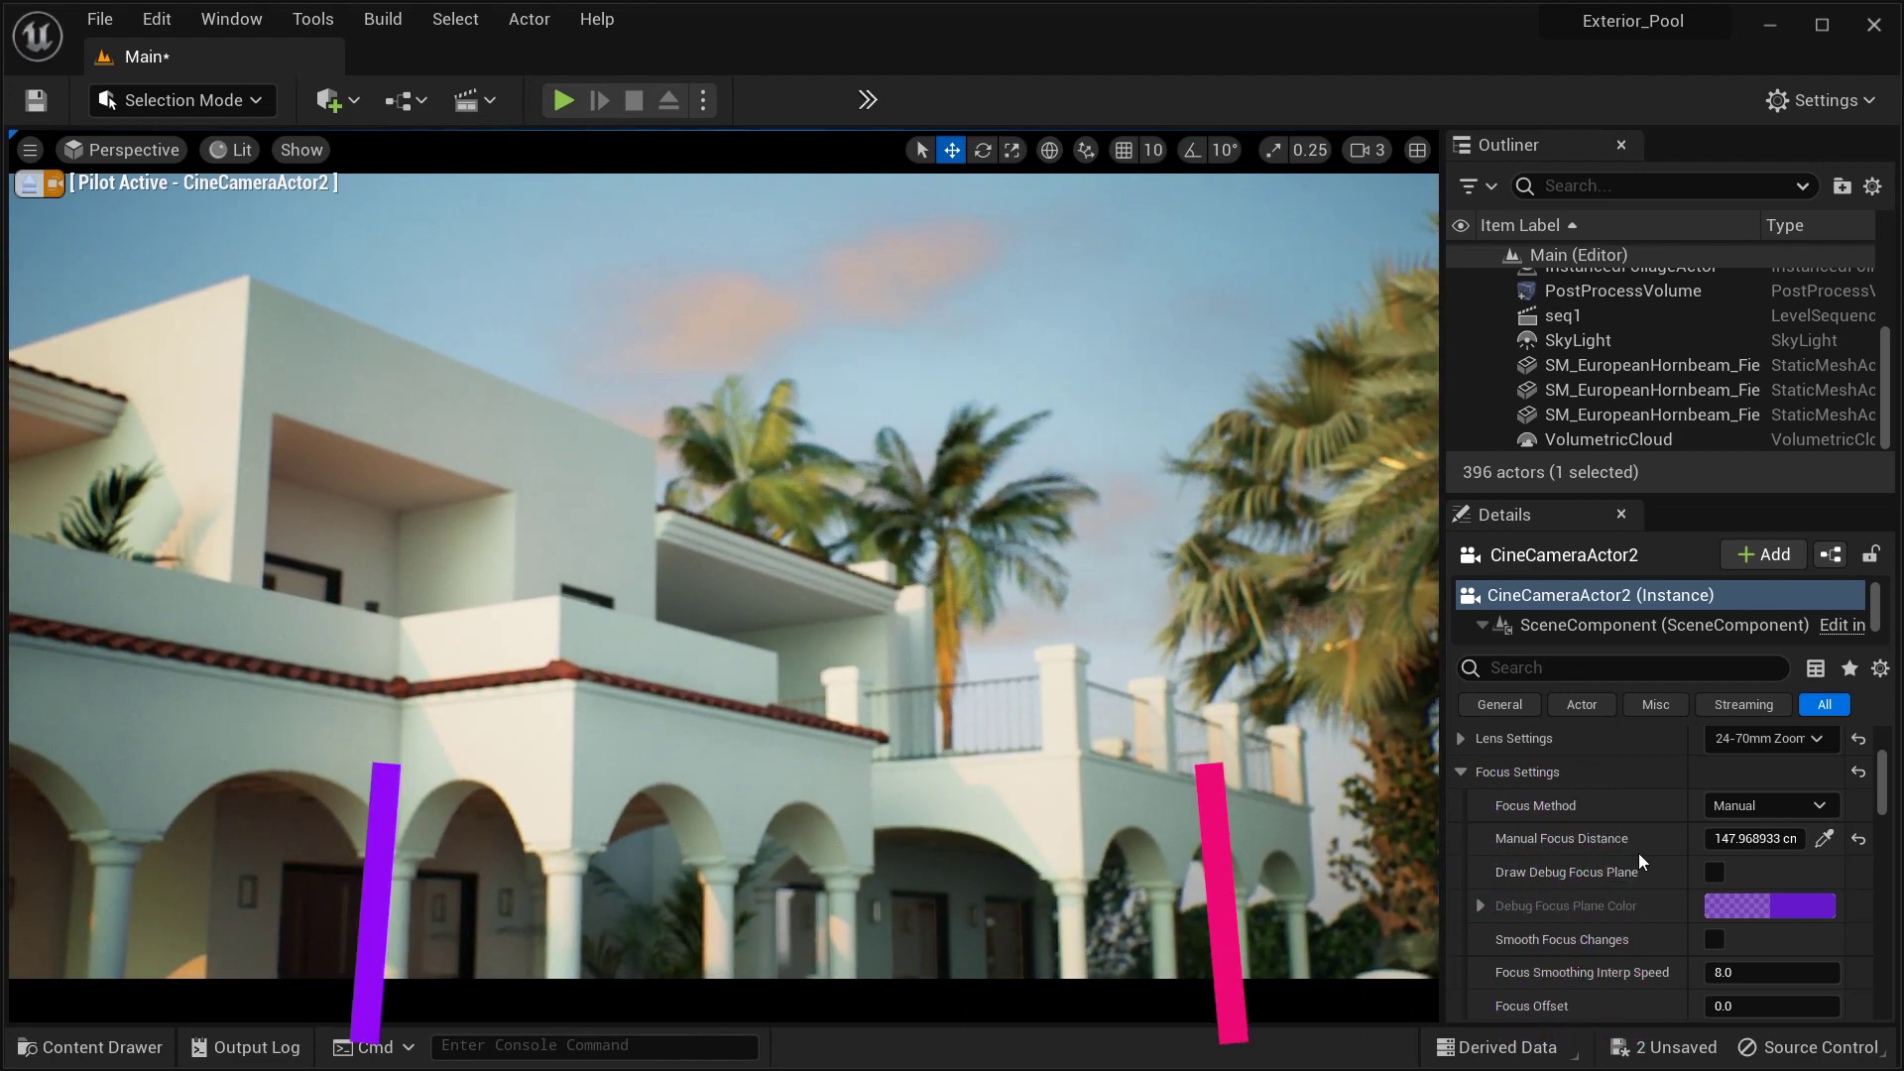
# Adjust the manual focus distance of CineCameraActor2.
pyautogui.moveTo(1742, 839); pyautogui.dragTo(1707, 839)
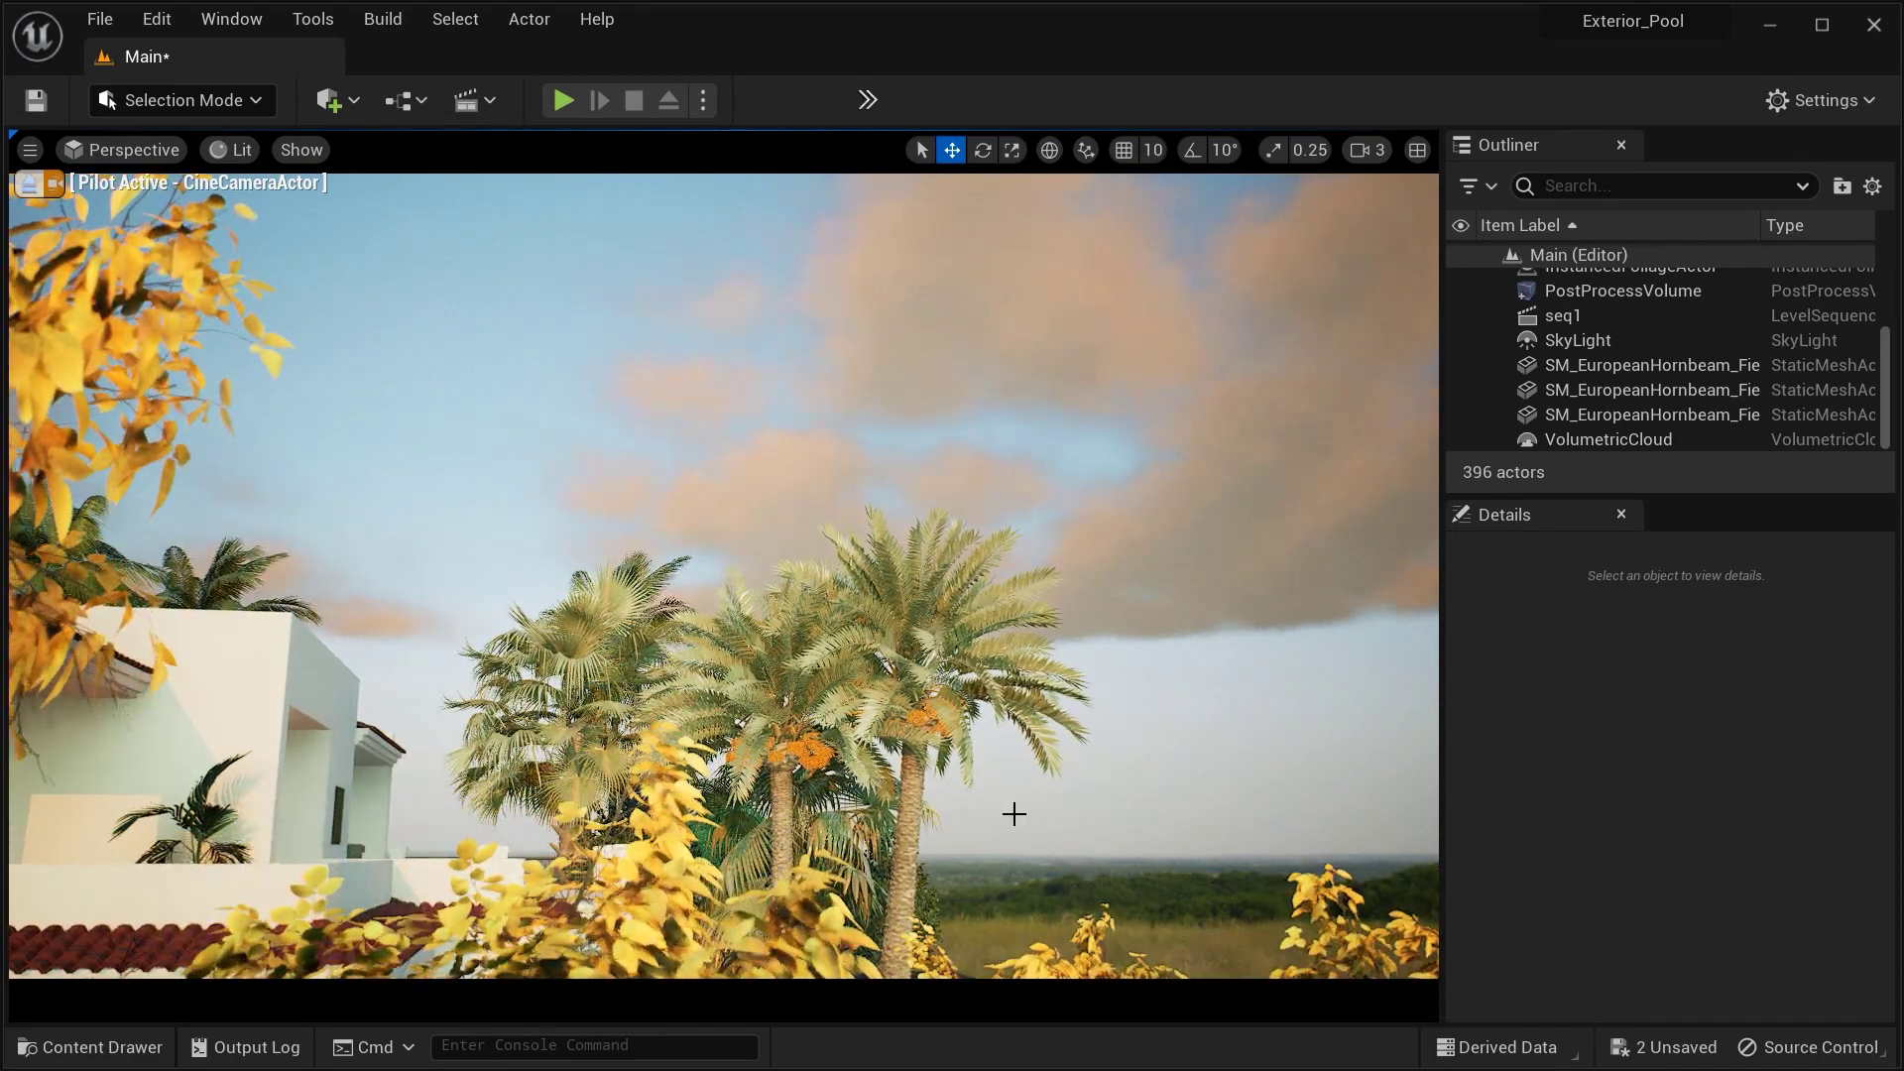
# Select the VolumetricCloud actor and show the Visual Effects actors available for placing in the level.
pyautogui.click(1630, 441)
pyautogui.scroll(10, 1561, 806)
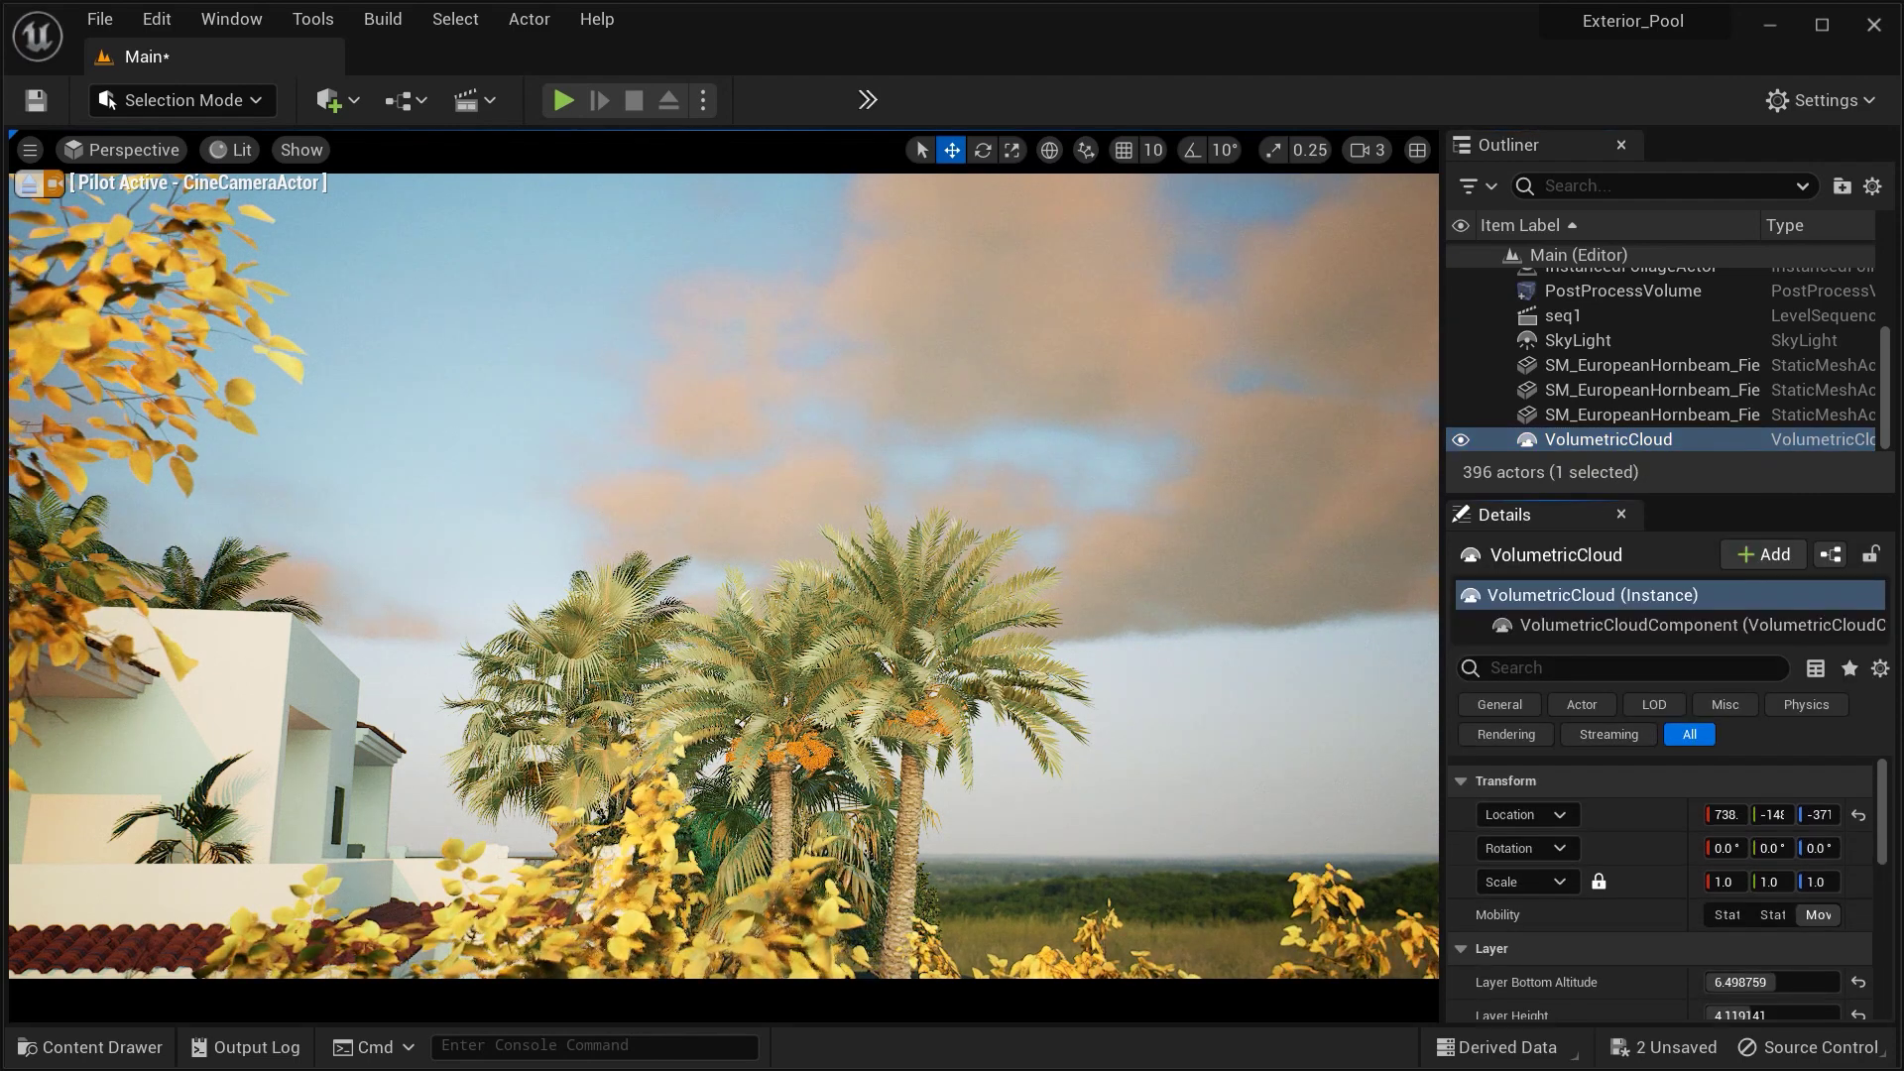
pyautogui.click(355, 111)
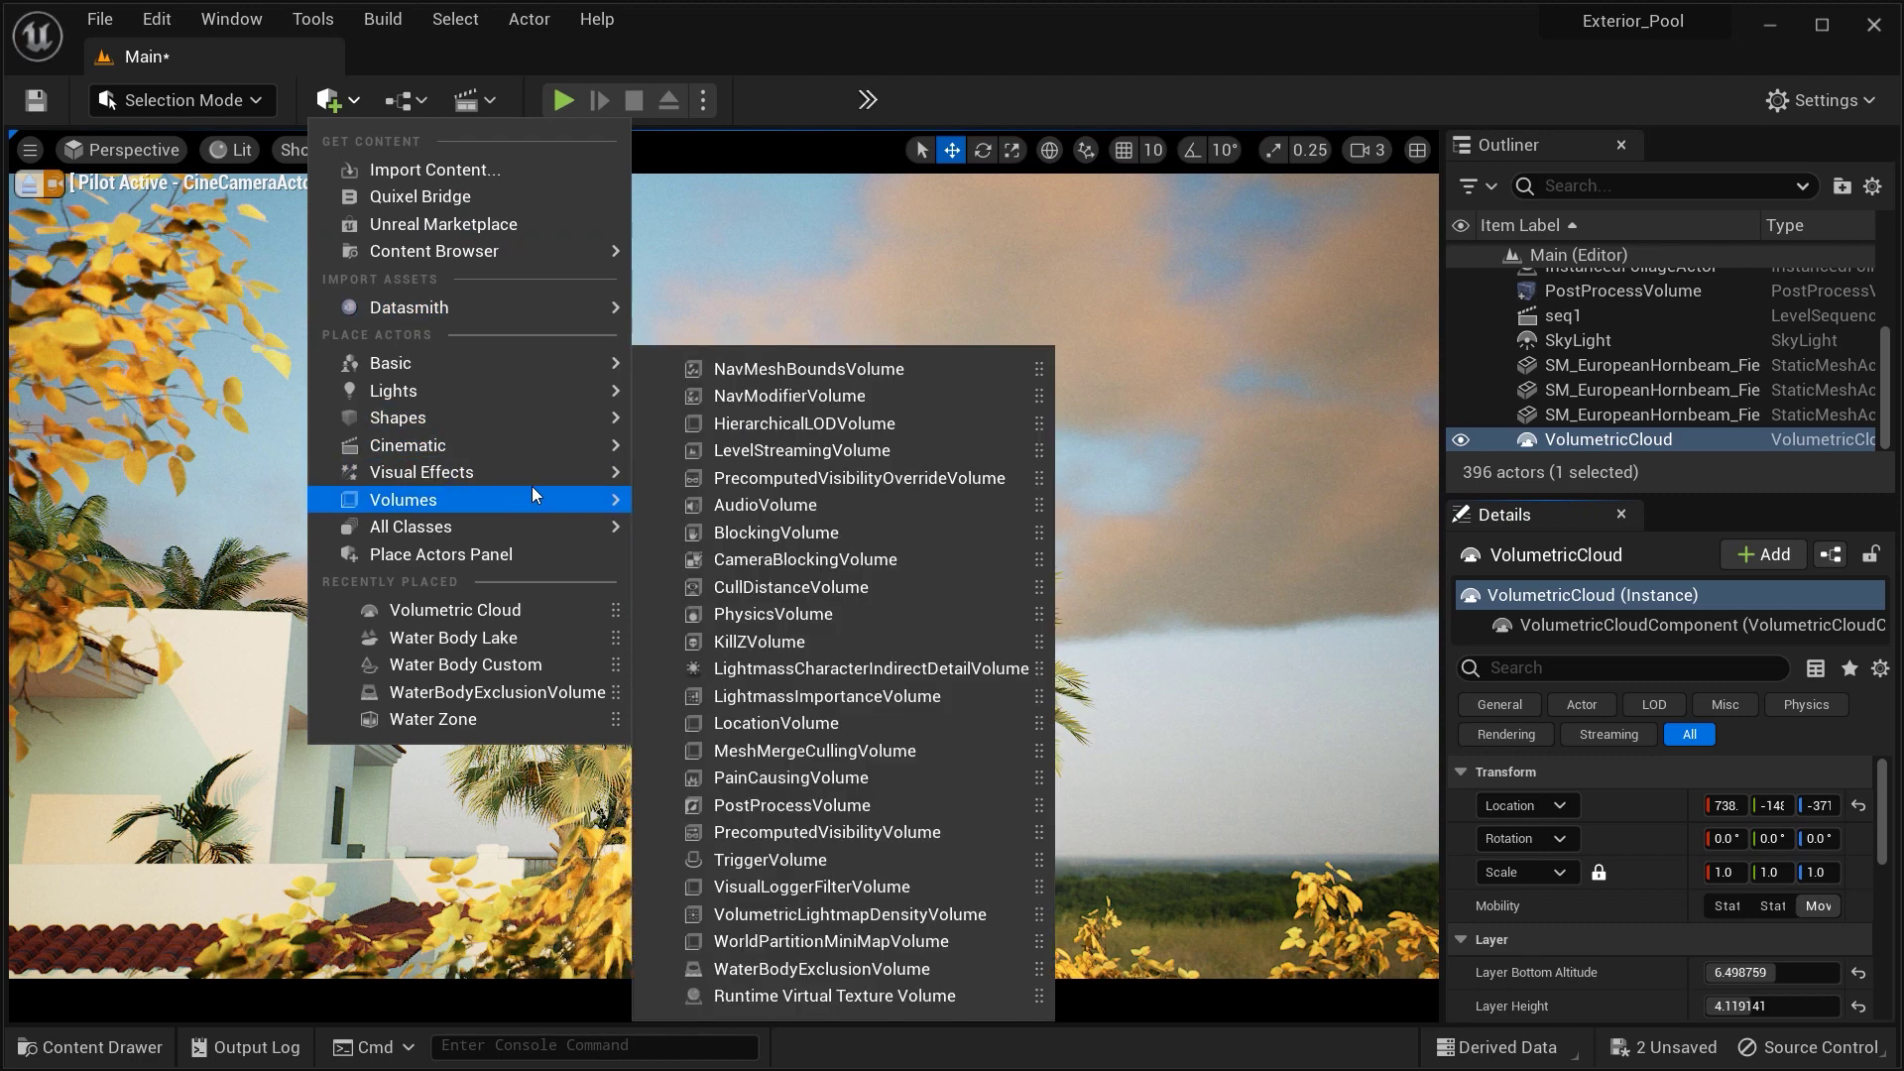
pyautogui.moveTo(541, 478)
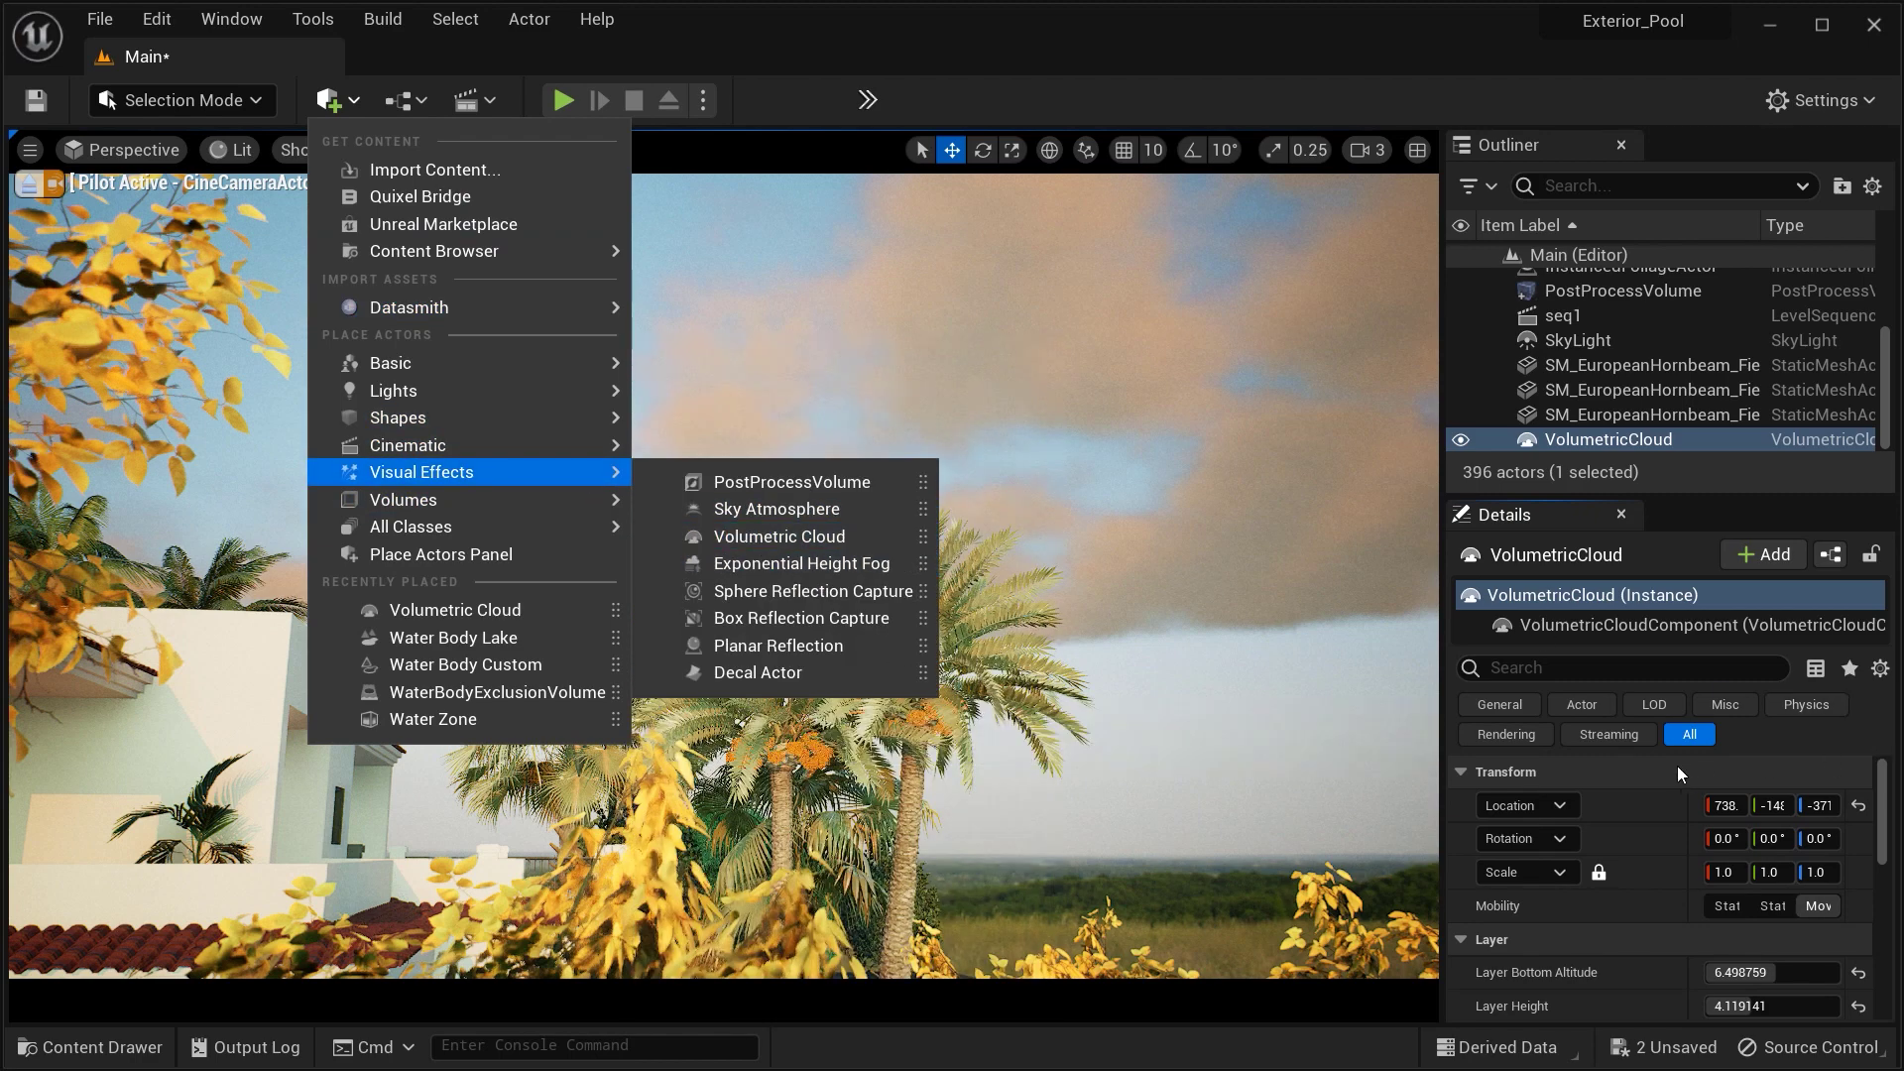
# Try raising the volumetric cloud's Layer Bottom Altitude to about 11.43 and inspect the sky.
pyautogui.moveTo(1789, 776)
pyautogui.mouseDown(button='right')
pyautogui.moveTo(1788, 800)
pyautogui.moveTo(1788, 754)
pyautogui.mouseUp(button='right')
pyautogui.moveTo(1586, 932); pyautogui.dragTo(1586, 864, button='right')
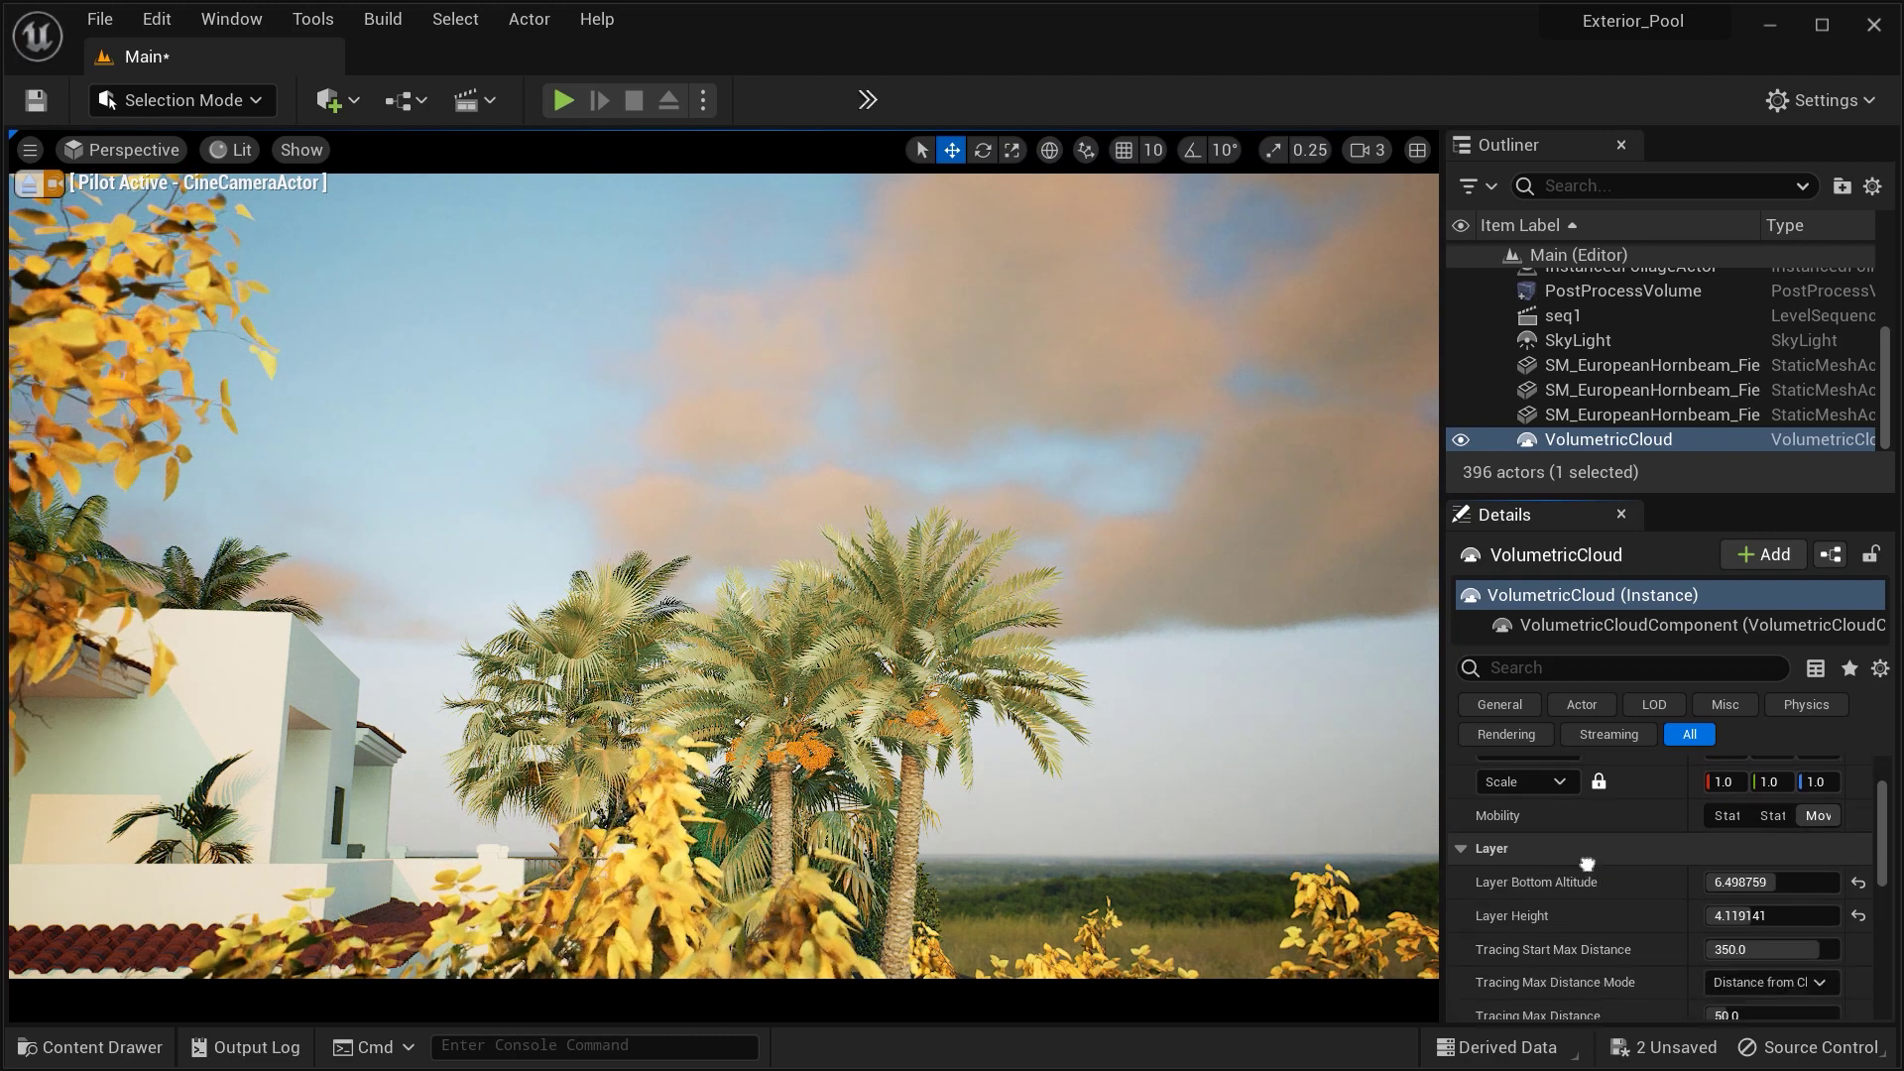
pyautogui.scroll(-2, 1586, 864)
pyautogui.moveTo(1587, 794)
pyautogui.mouseDown(button='right')
pyautogui.moveTo(1587, 772)
pyautogui.moveTo(1587, 795)
pyautogui.mouseUp(button='right')
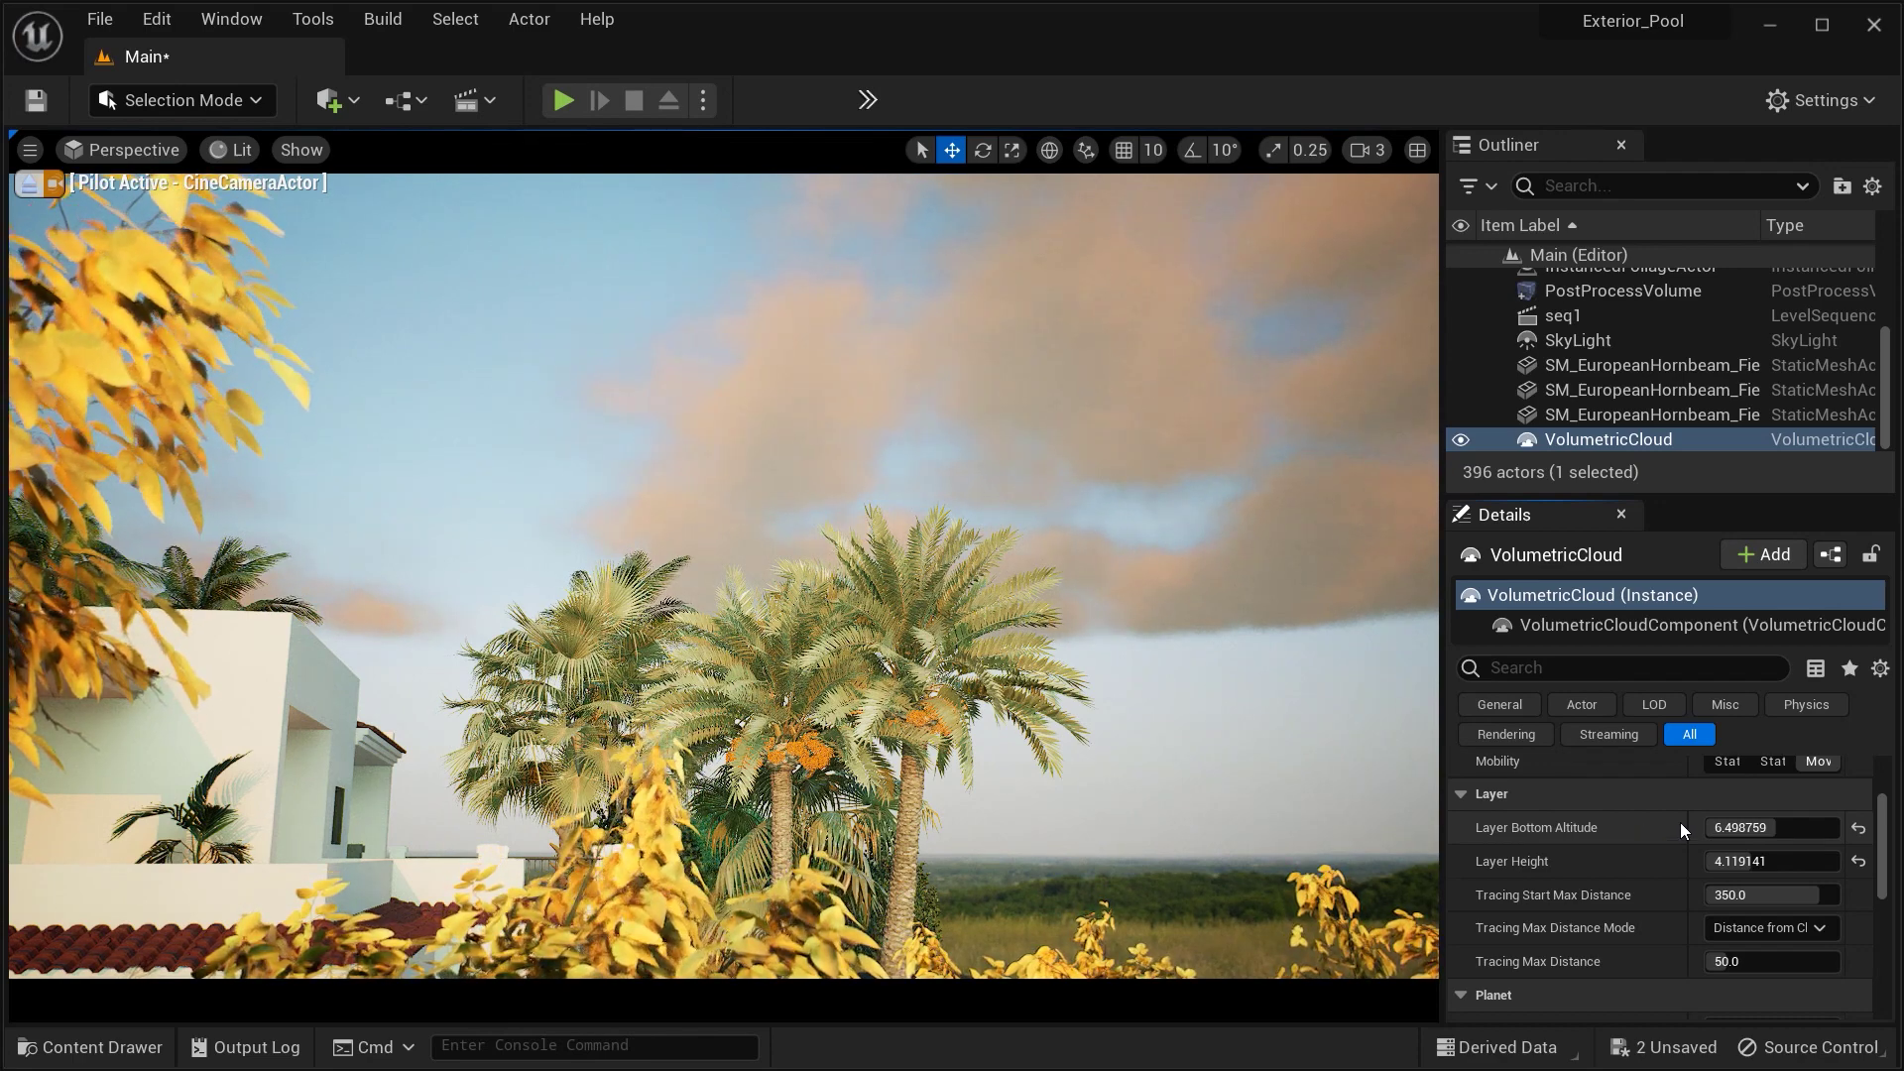
pyautogui.moveTo(1745, 827); pyautogui.dragTo(1813, 827)
pyautogui.moveTo(1338, 763); pyautogui.dragTo(1422, 585, button='right')
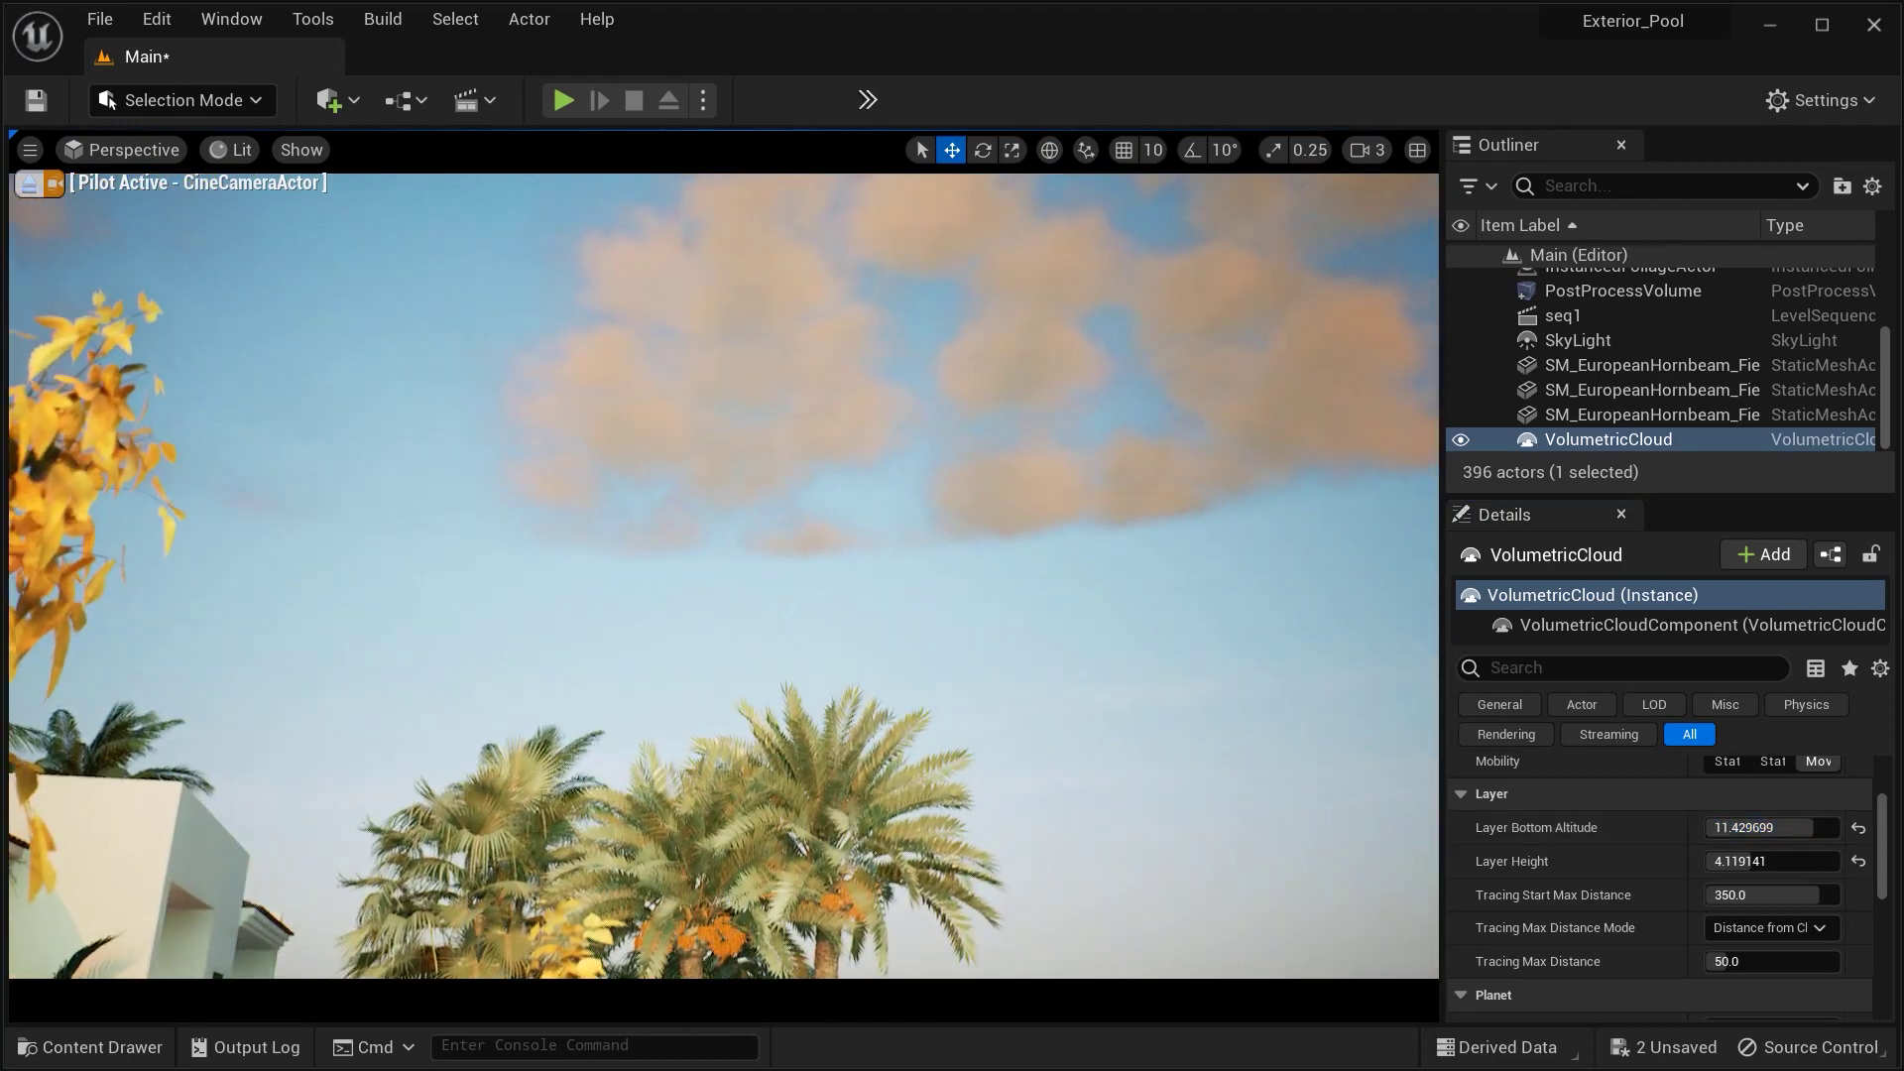
# Lower the volumetric cloud's Layer Bottom Altitude to about 5.48 and reframe the villa and palms.
pyautogui.moveTo(1818, 827); pyautogui.dragTo(1727, 827)
pyautogui.moveTo(1317, 737); pyautogui.dragTo(1342, 848, button='right')
pyautogui.moveTo(1769, 829)
pyautogui.mouseDown()
pyautogui.moveTo(1753, 829)
pyautogui.moveTo(1785, 827)
pyautogui.moveTo(1766, 827)
pyautogui.mouseUp()
pyautogui.moveTo(1319, 793); pyautogui.dragTo(1189, 862, button='right')
pyautogui.moveTo(1181, 756); pyautogui.dragTo(1148, 781, button='right')
pyautogui.moveTo(1181, 756); pyautogui.dragTo(1181, 669, button='middle')
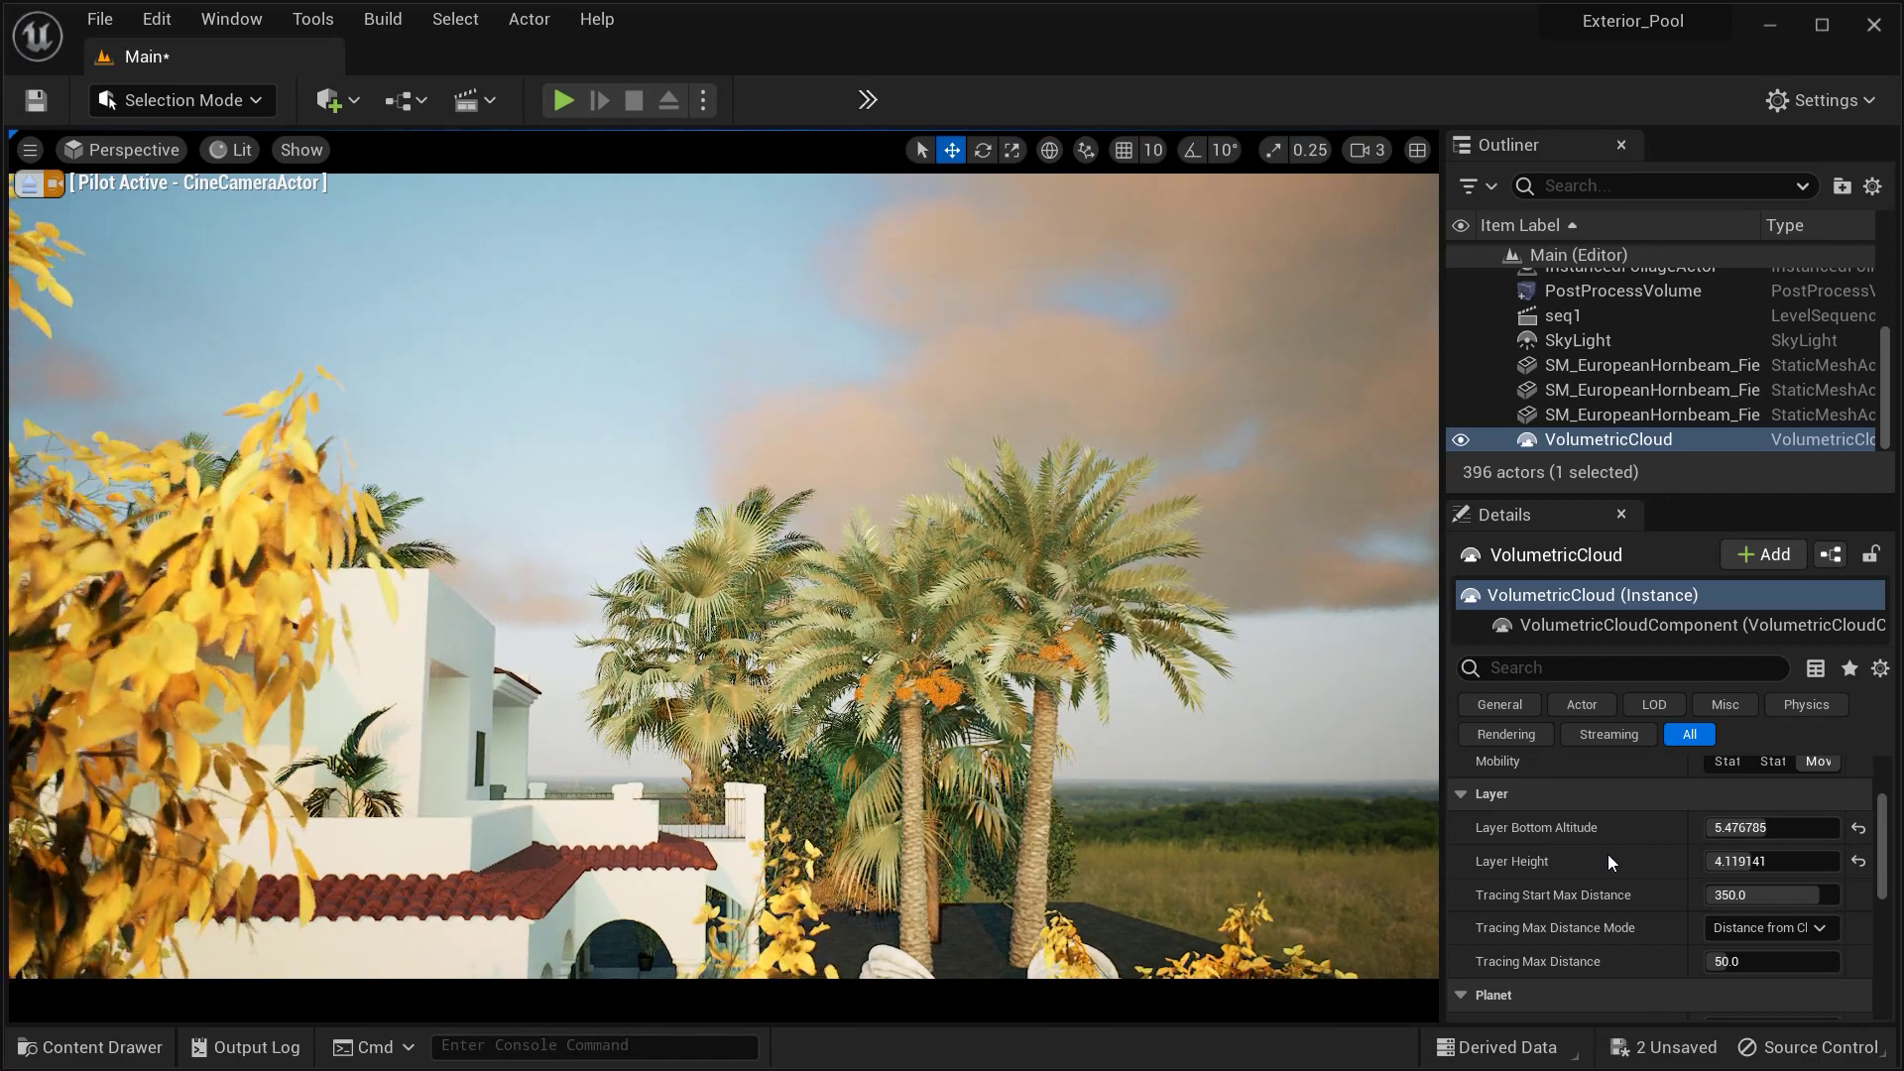
# Try a cloud Layer Height of 20, then reduce it to about 2.58 for thinner clouds.
pyautogui.moveTo(1760, 861); pyautogui.dragTo(1841, 861)
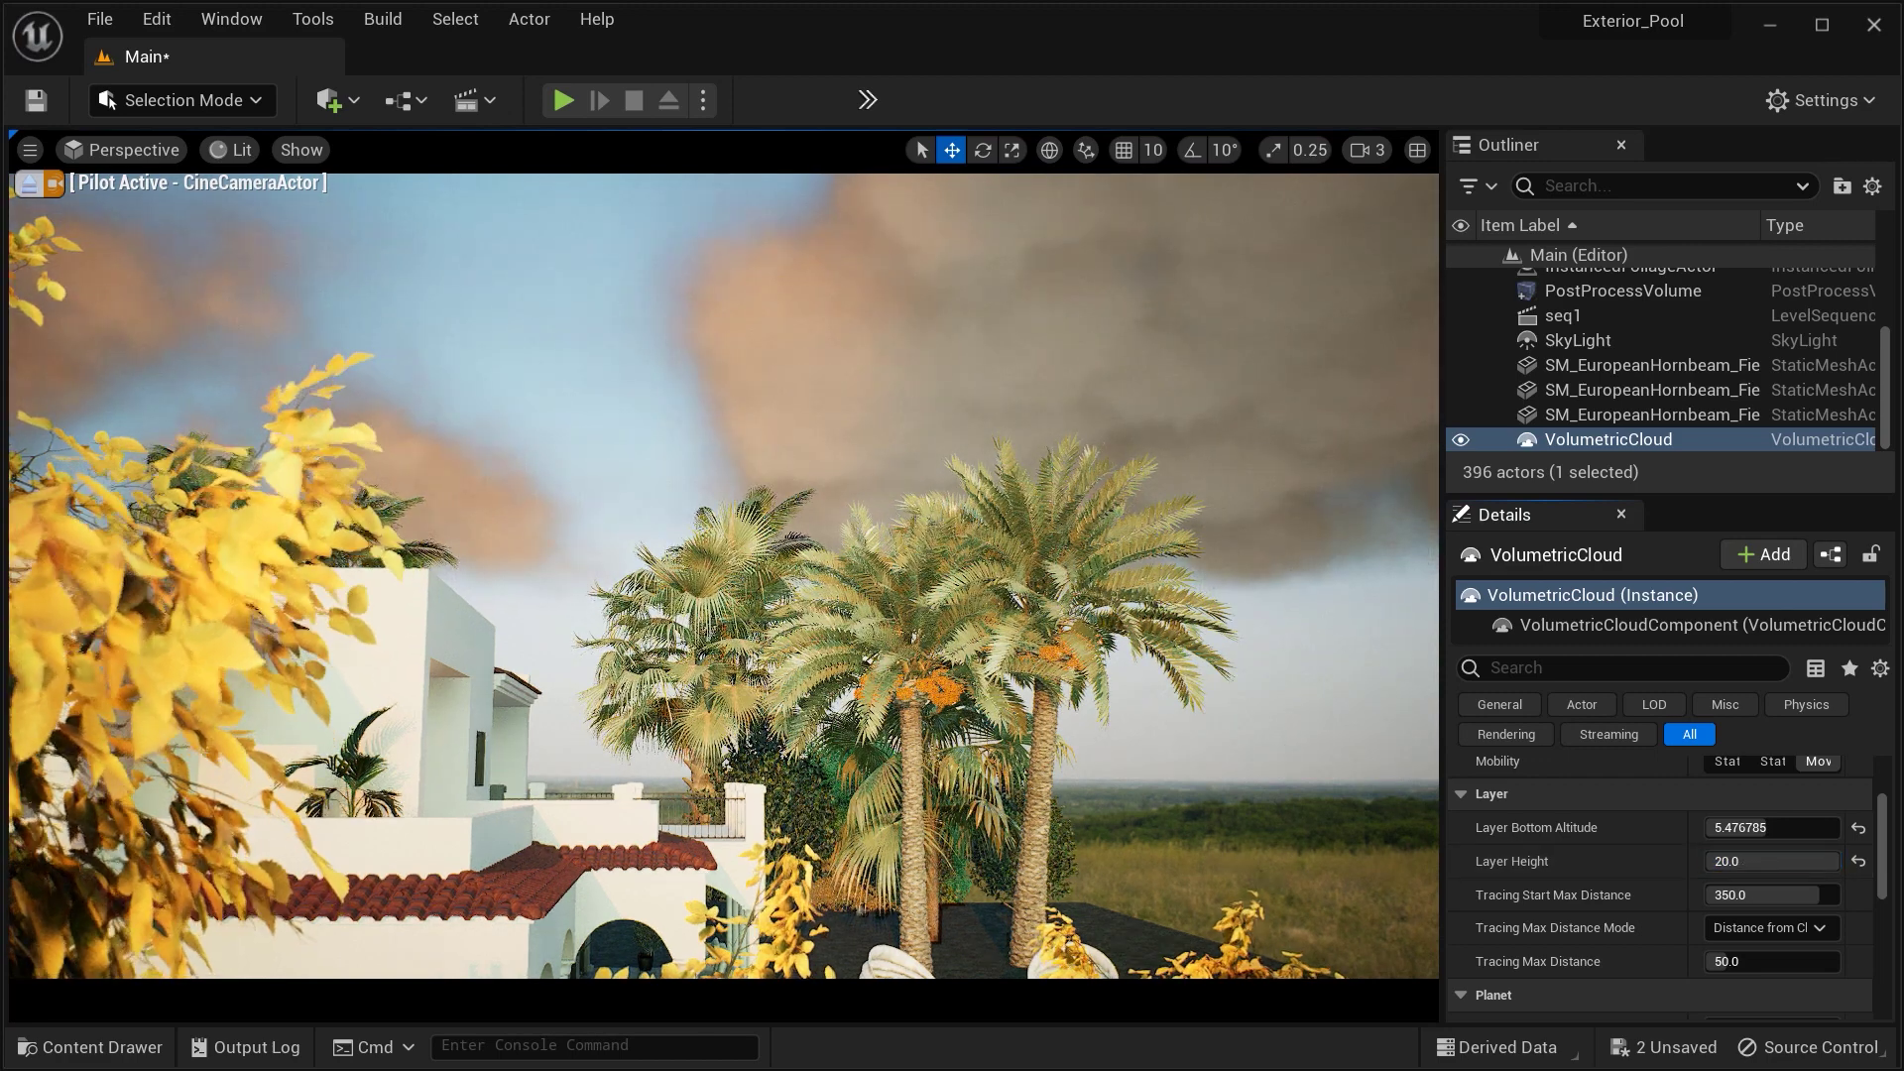
pyautogui.moveTo(723, 575); pyautogui.dragTo(862, 424, button='right')
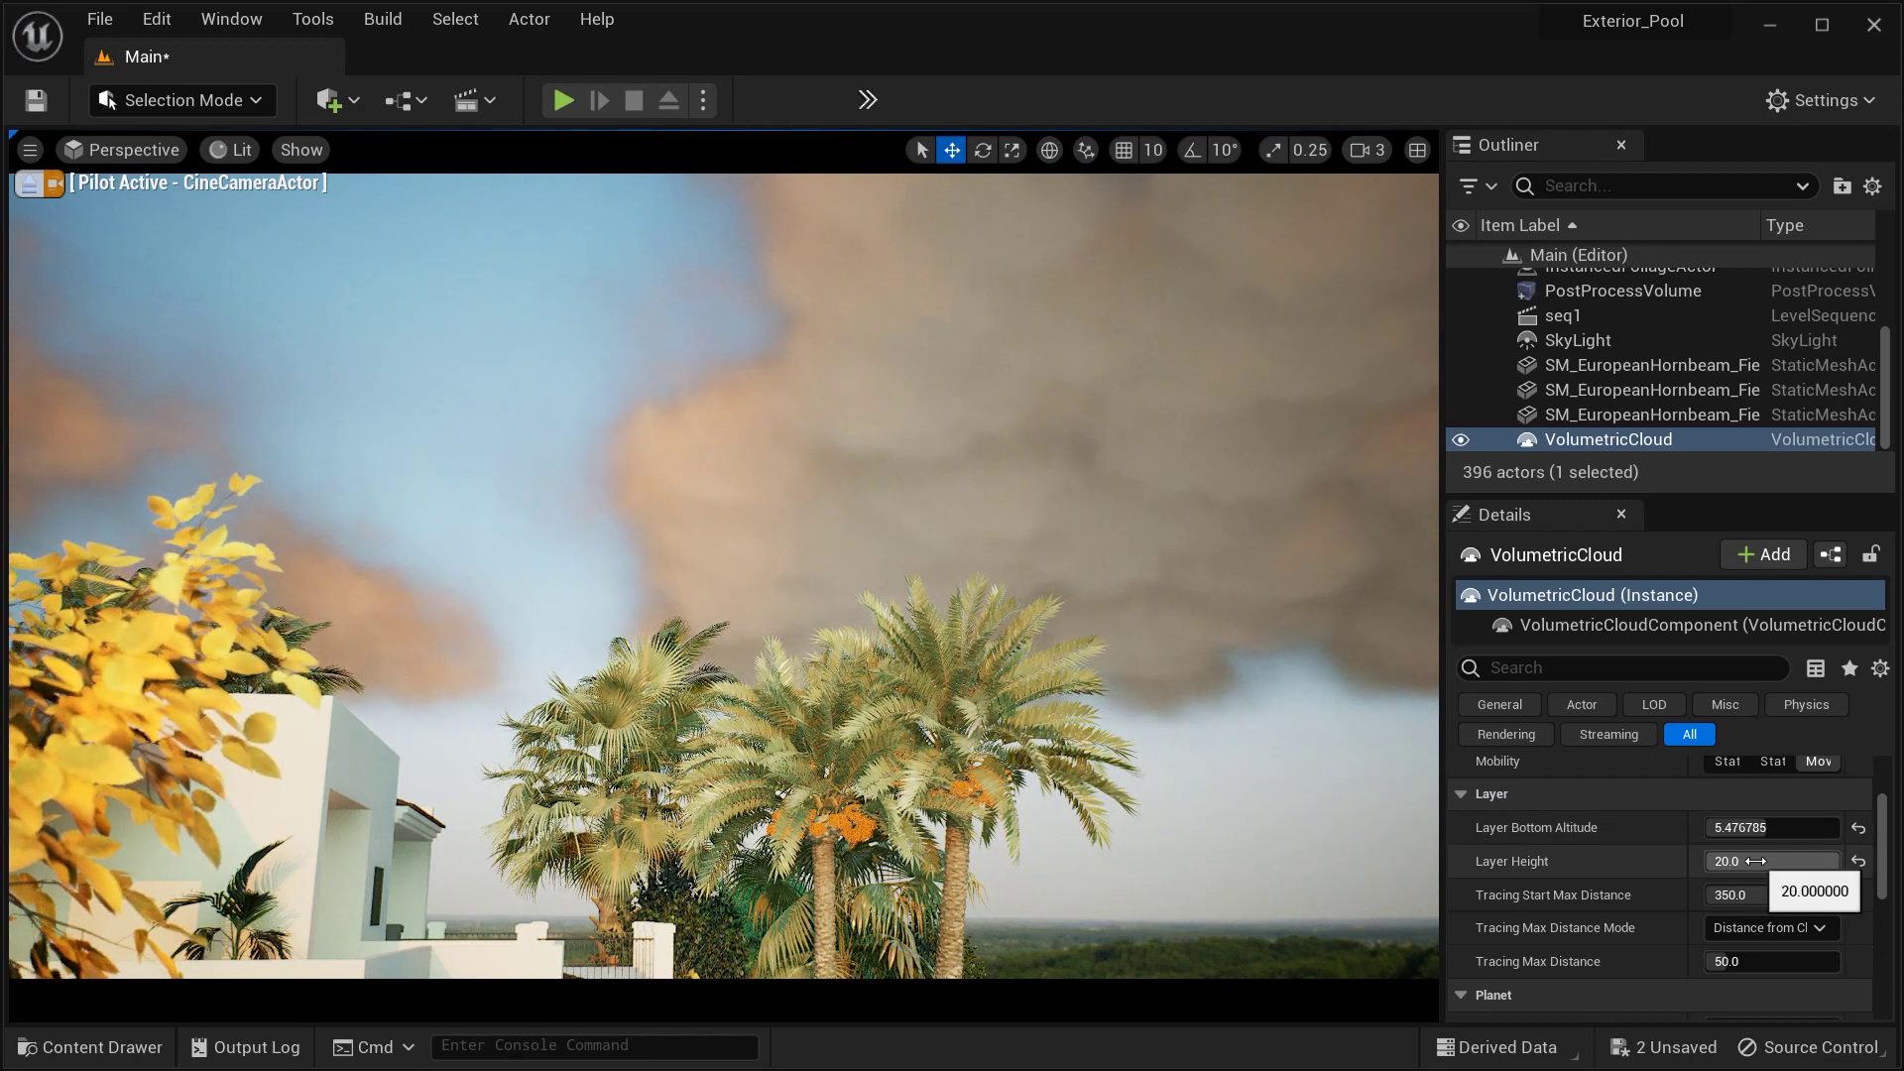
pyautogui.moveTo(1761, 861)
pyautogui.mouseDown()
pyautogui.moveTo(1697, 862)
pyautogui.moveTo(1790, 861)
pyautogui.mouseUp()
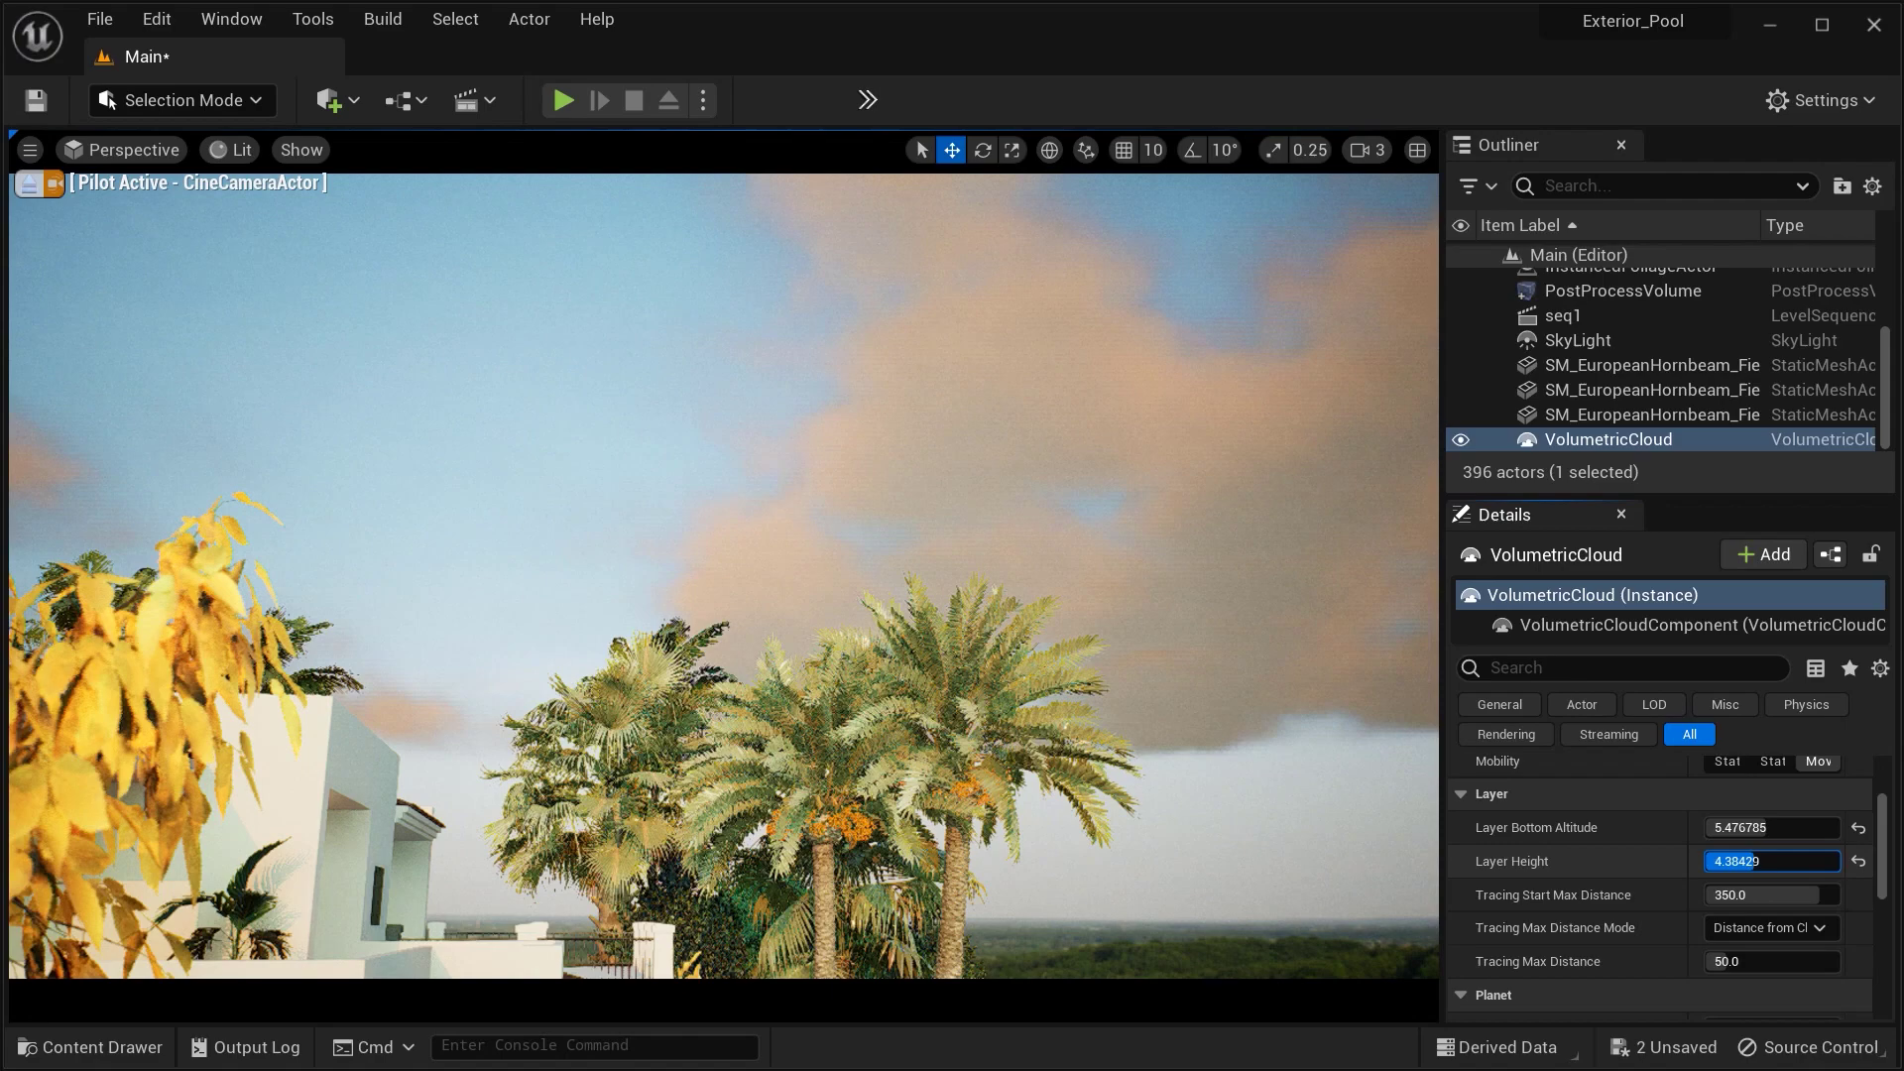
pyautogui.moveTo(1755, 861); pyautogui.dragTo(1742, 861)
pyautogui.moveTo(952, 615); pyautogui.dragTo(863, 704, button='right')
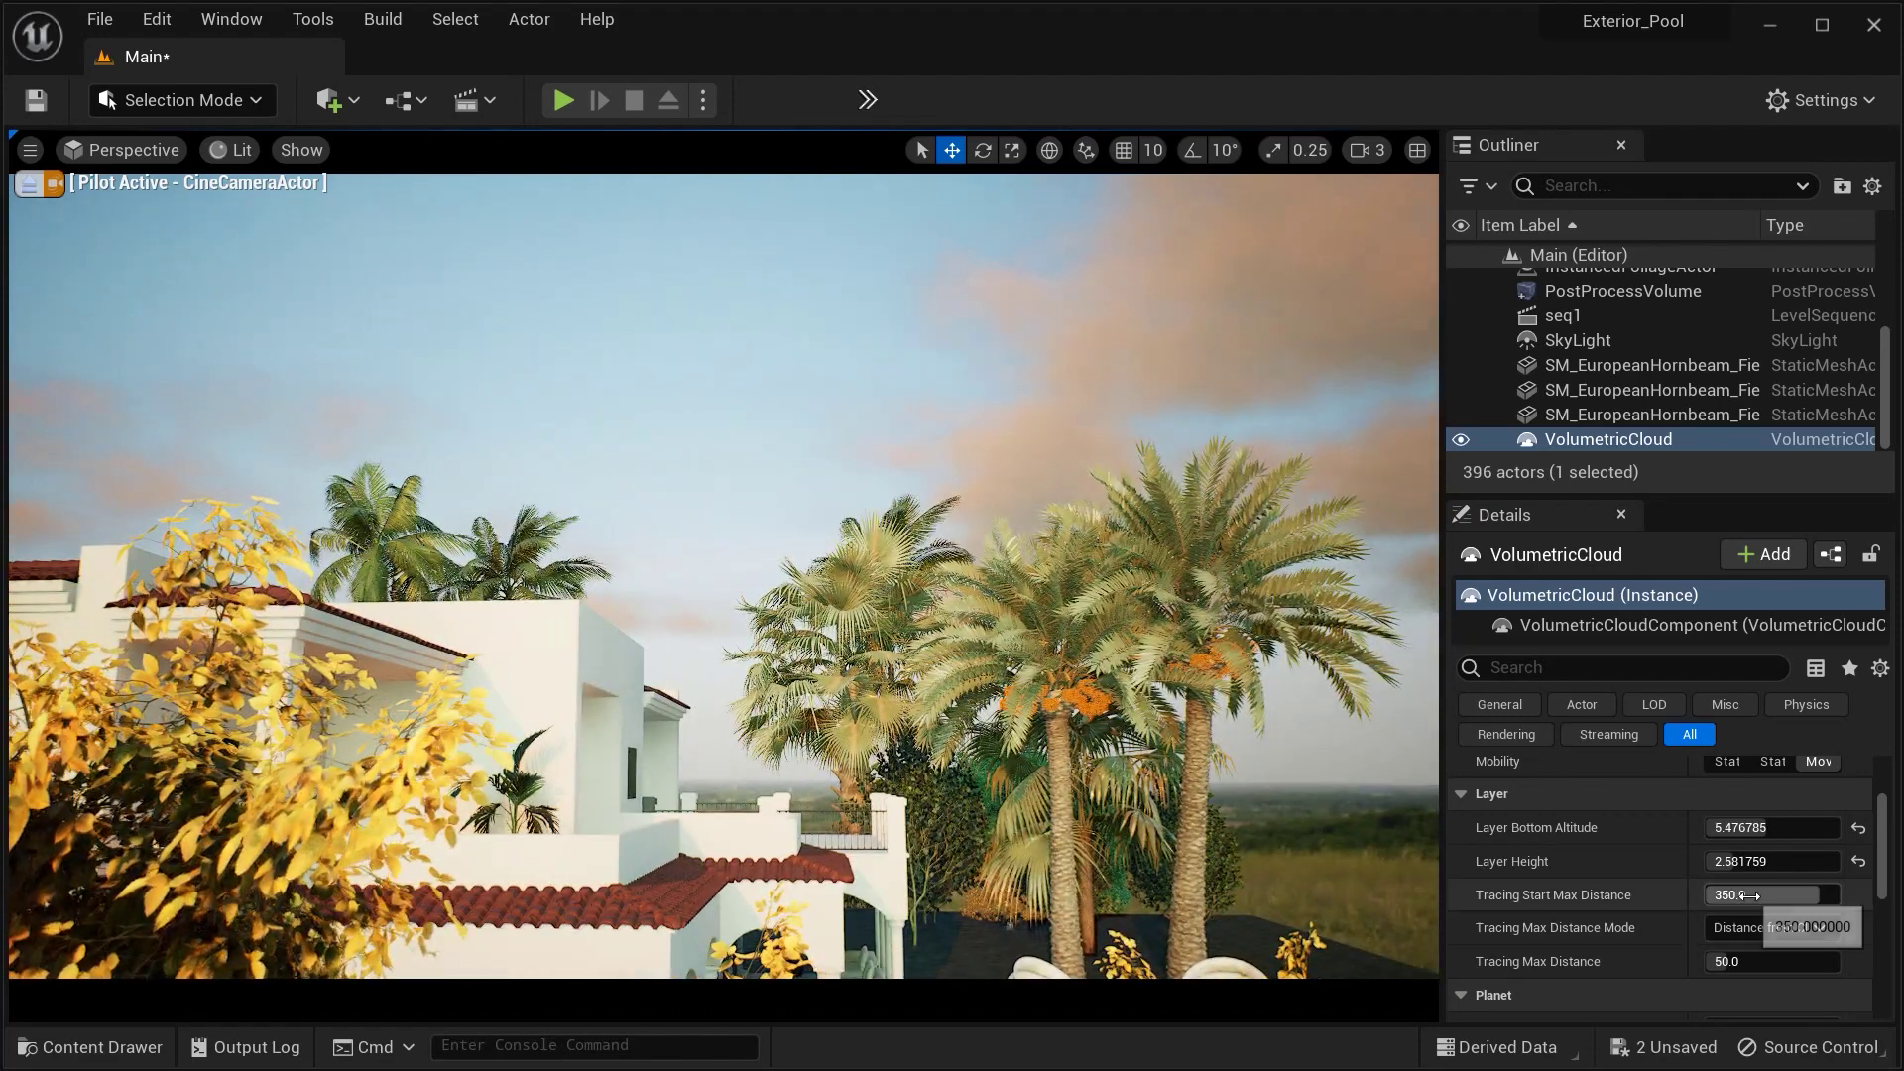
# Try lowering the cloud's Tracing Start Max Distance to 100 and to 1, inspecting the sky.
pyautogui.moveTo(1627, 900)
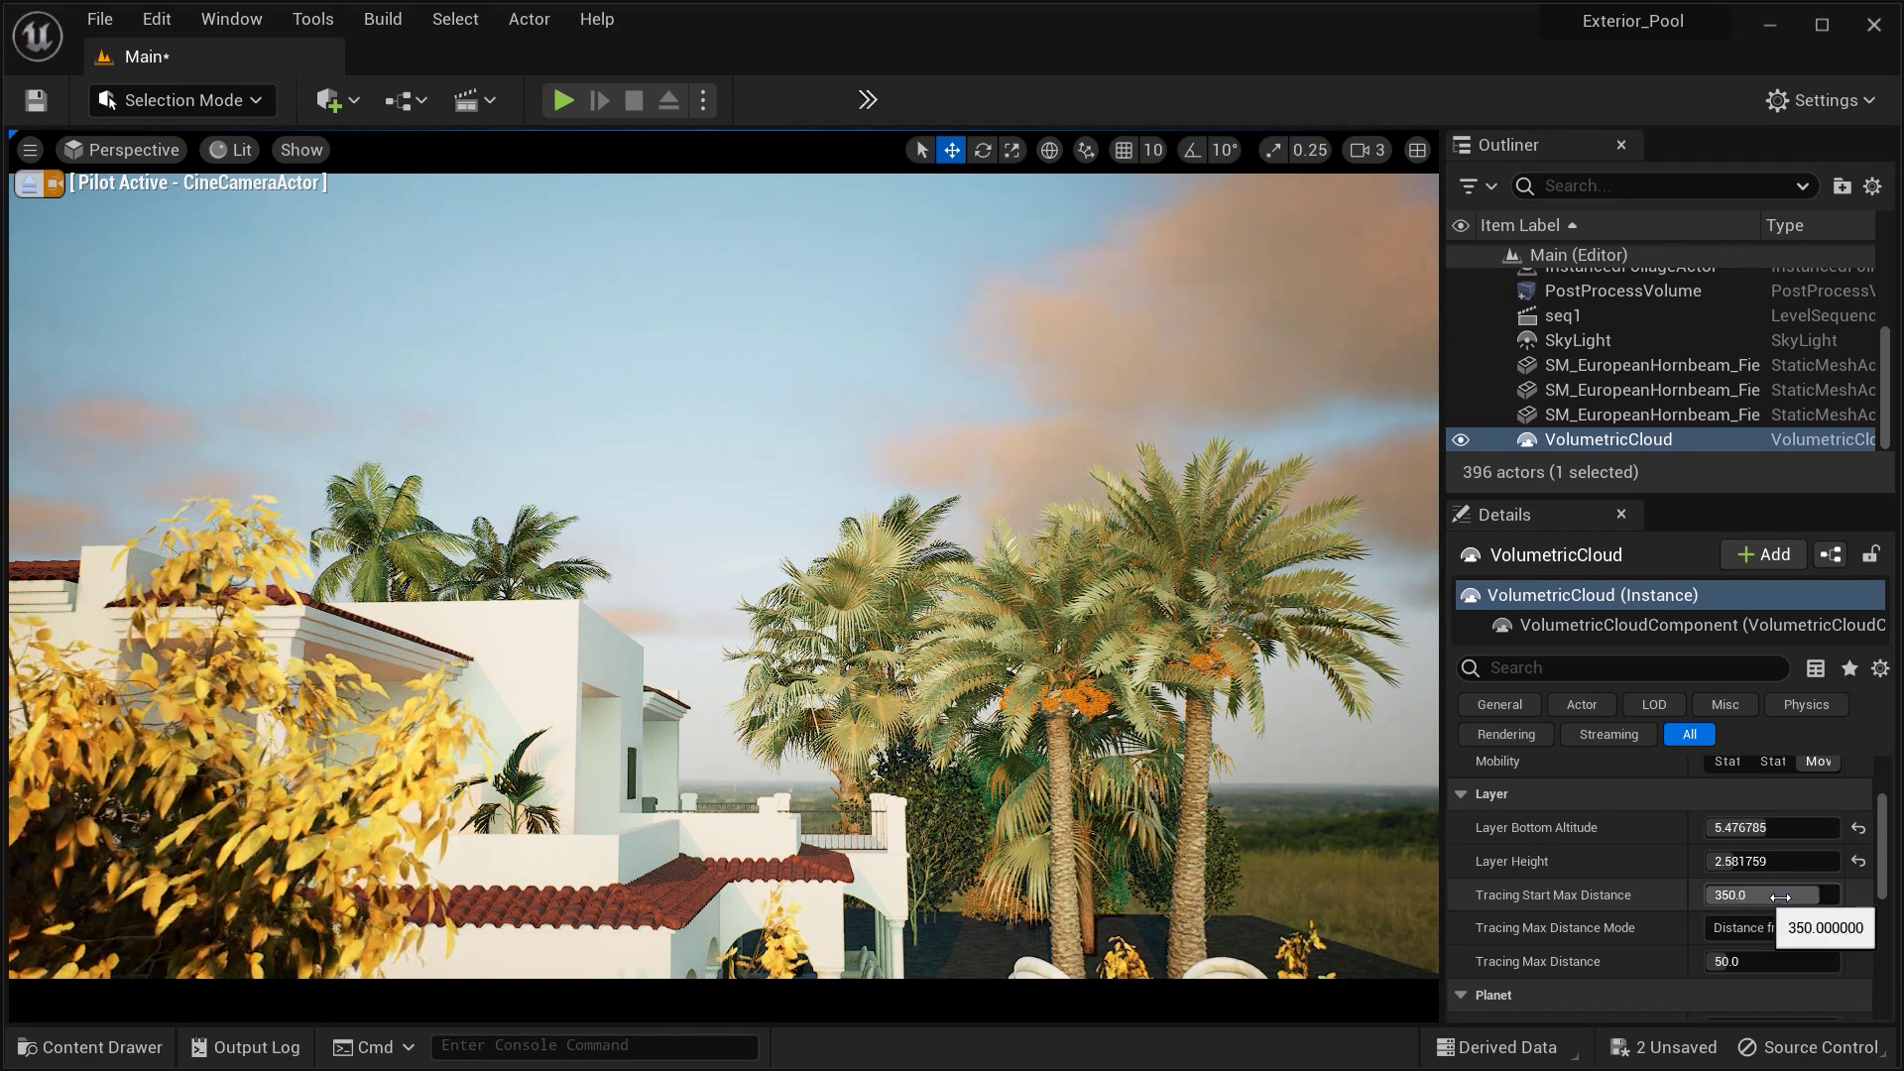
pyautogui.moveTo(1705, 903); pyautogui.dragTo(1676, 902)
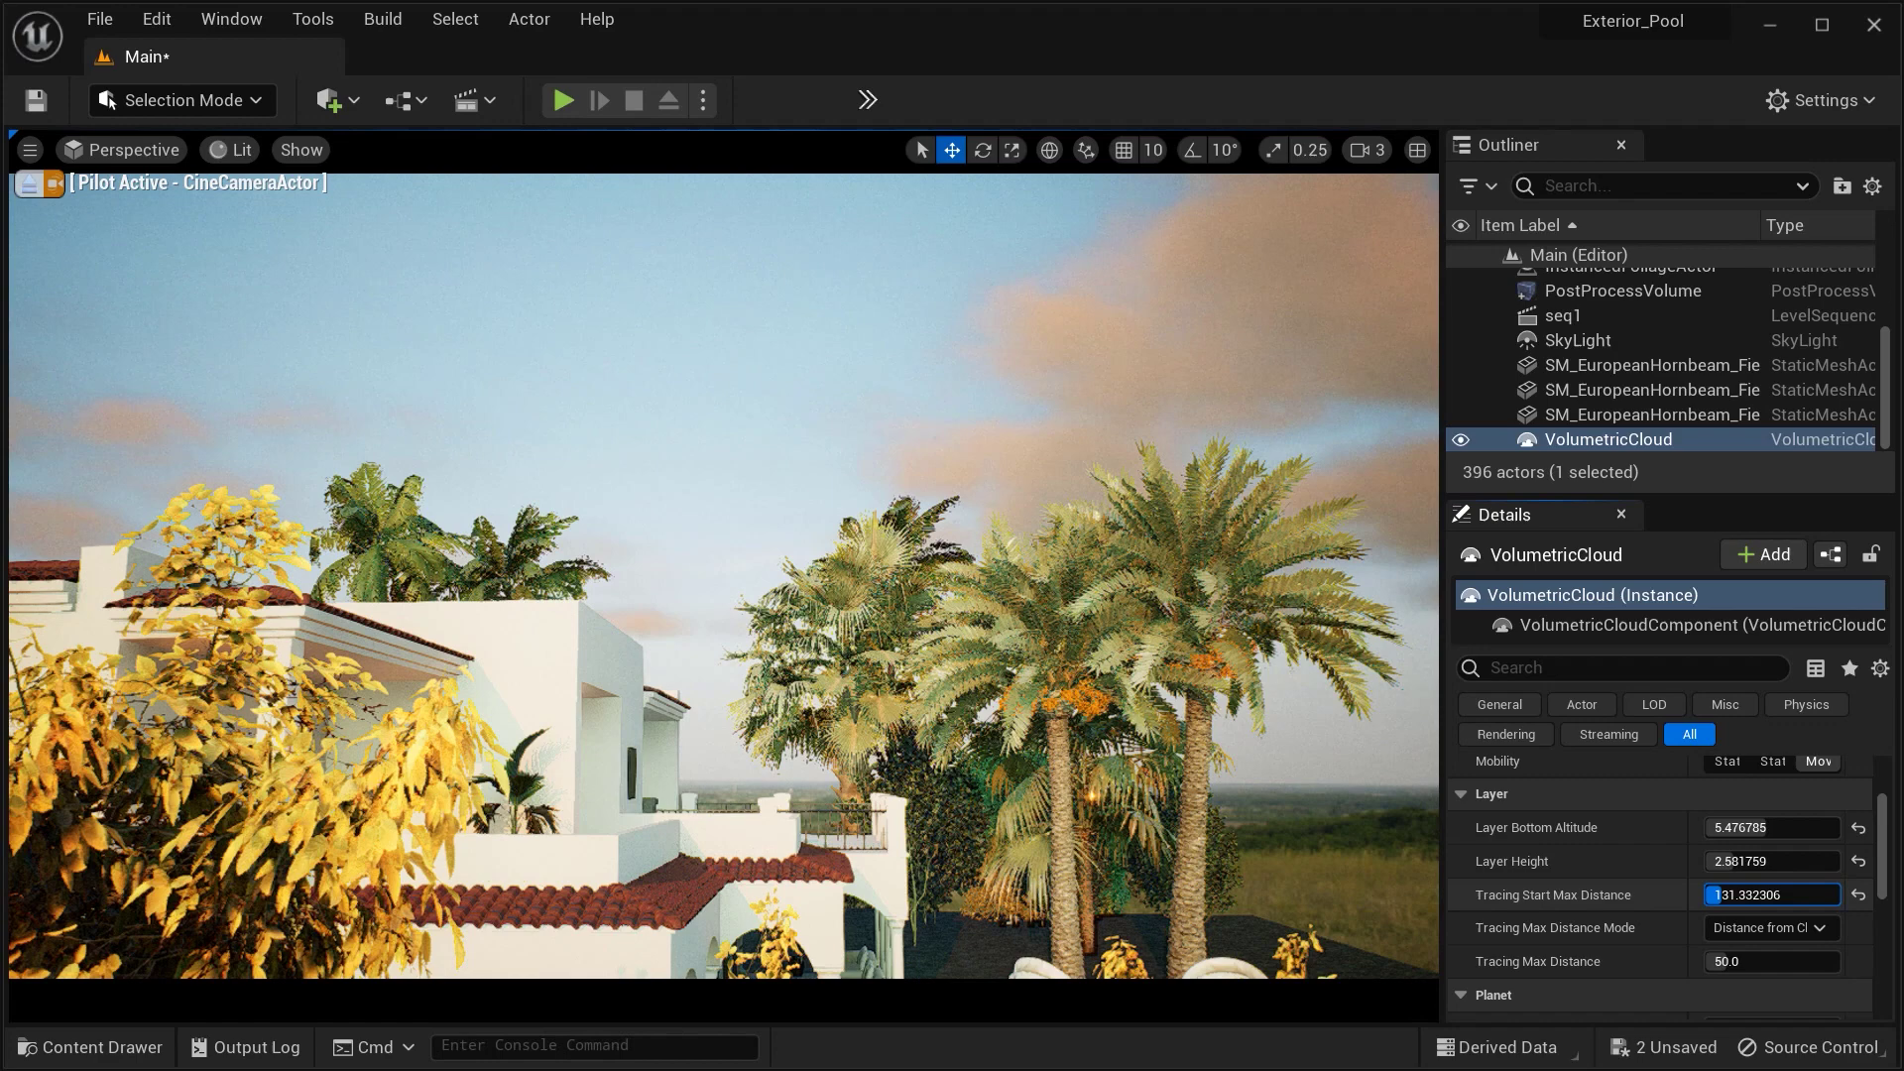
pyautogui.press('Return')
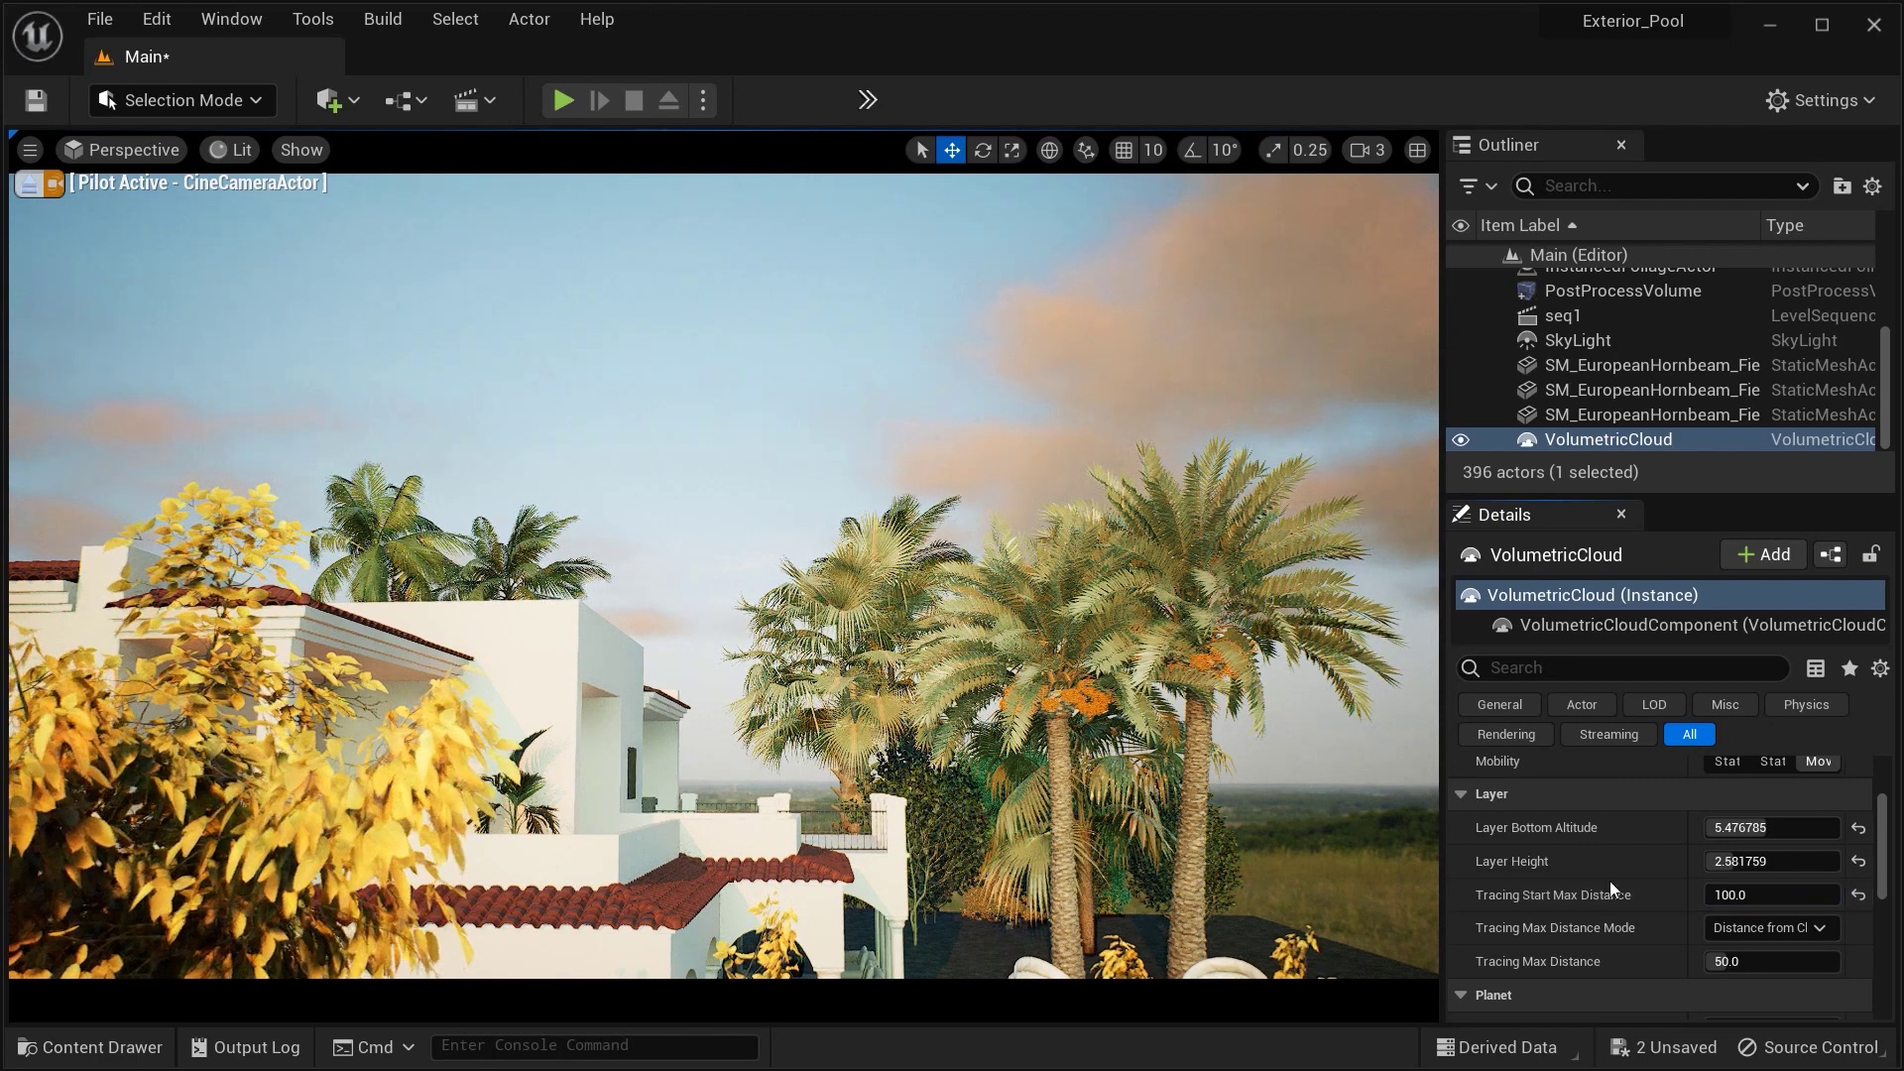
pyautogui.click(1776, 896)
pyautogui.write('1')
pyautogui.press('Return')
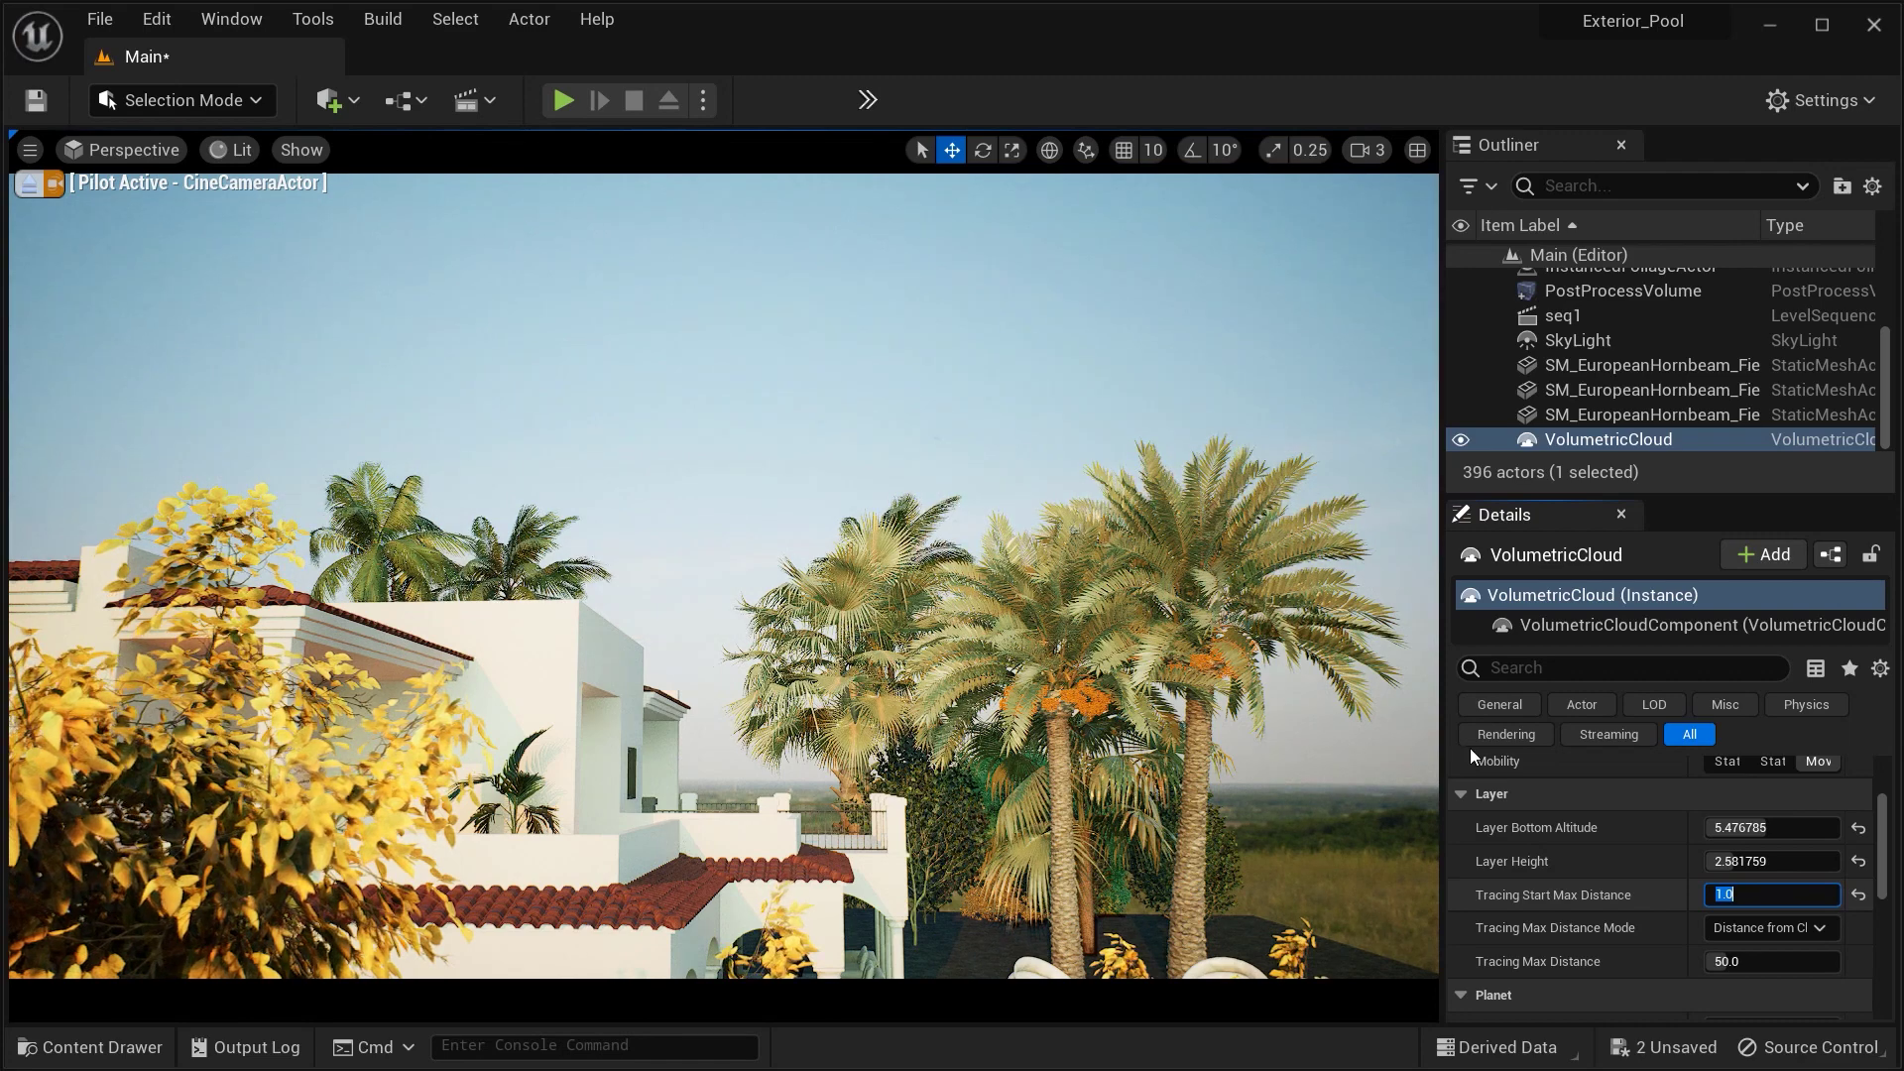
pyautogui.moveTo(724, 575); pyautogui.dragTo(802, 519, button='right')
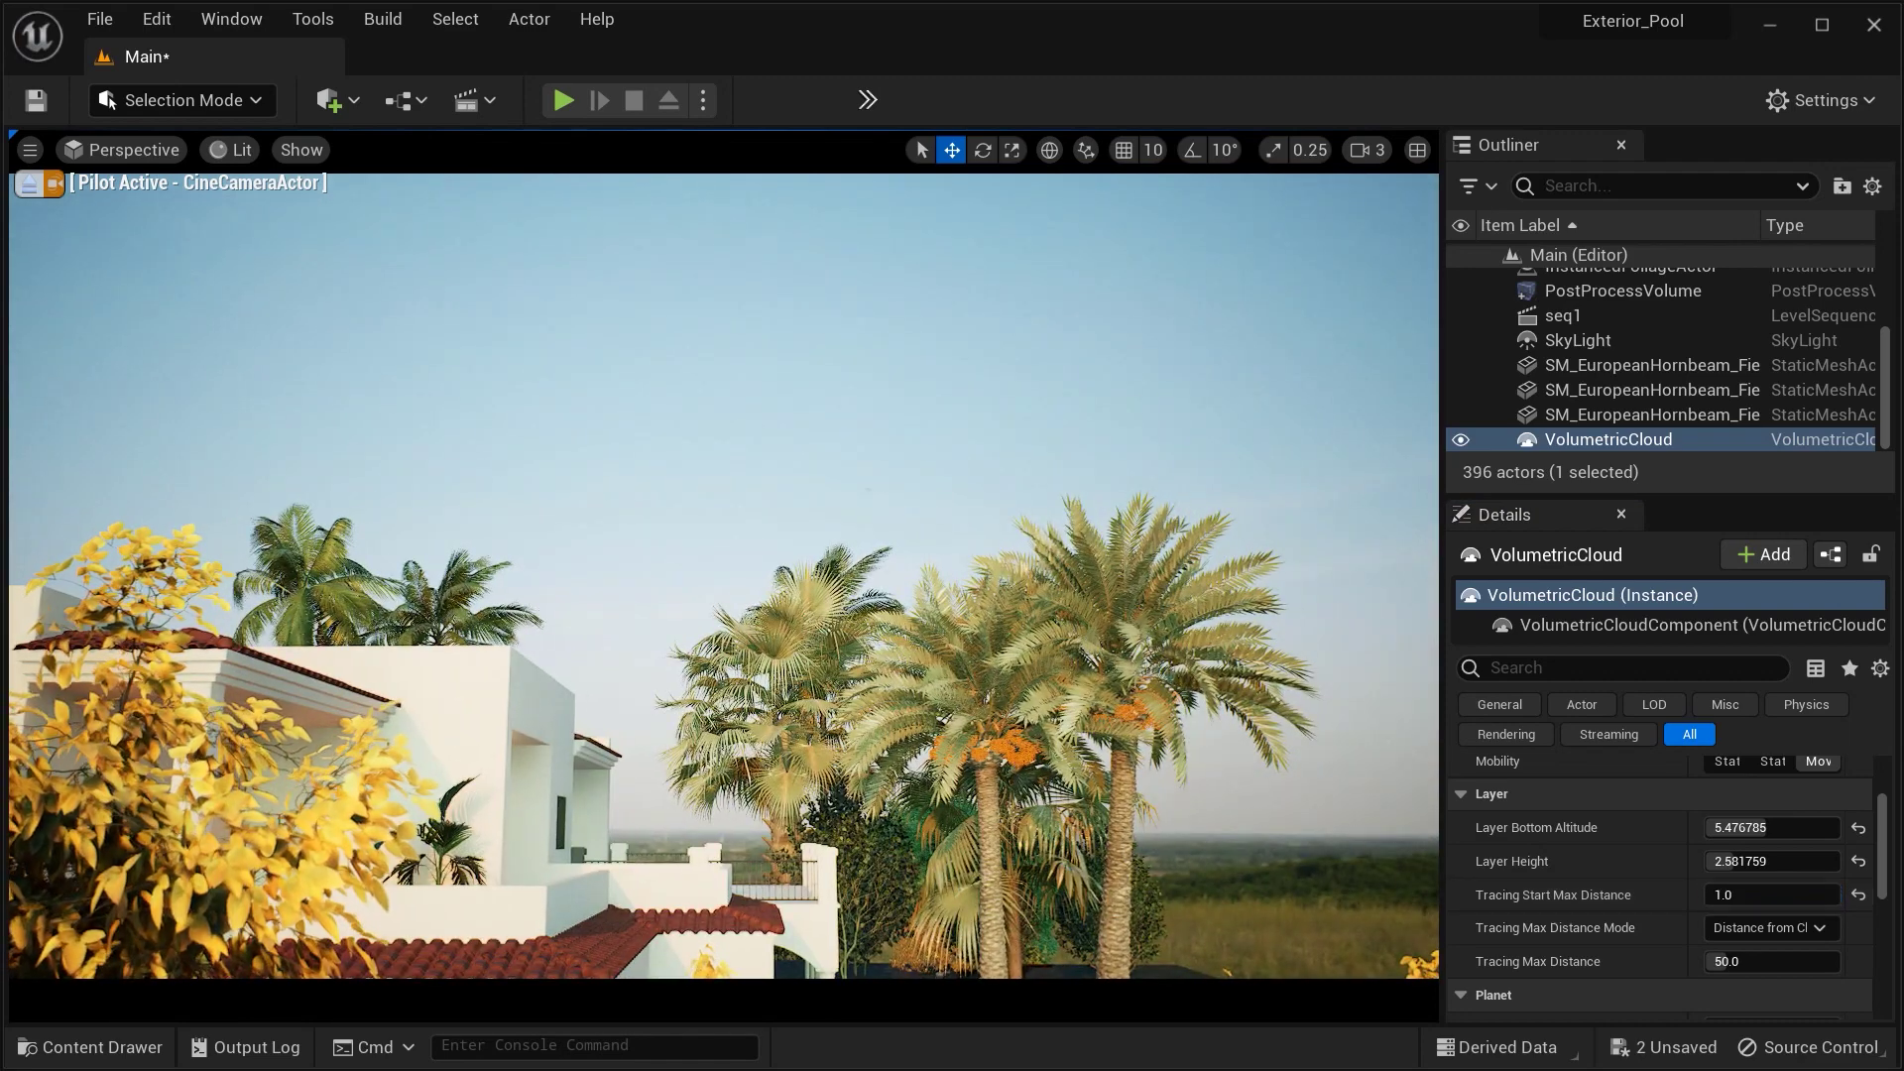
# Try Tracing Start Max Distance values of 10, 15, 20 and 25, and restore it to 350.
pyautogui.click(1775, 896)
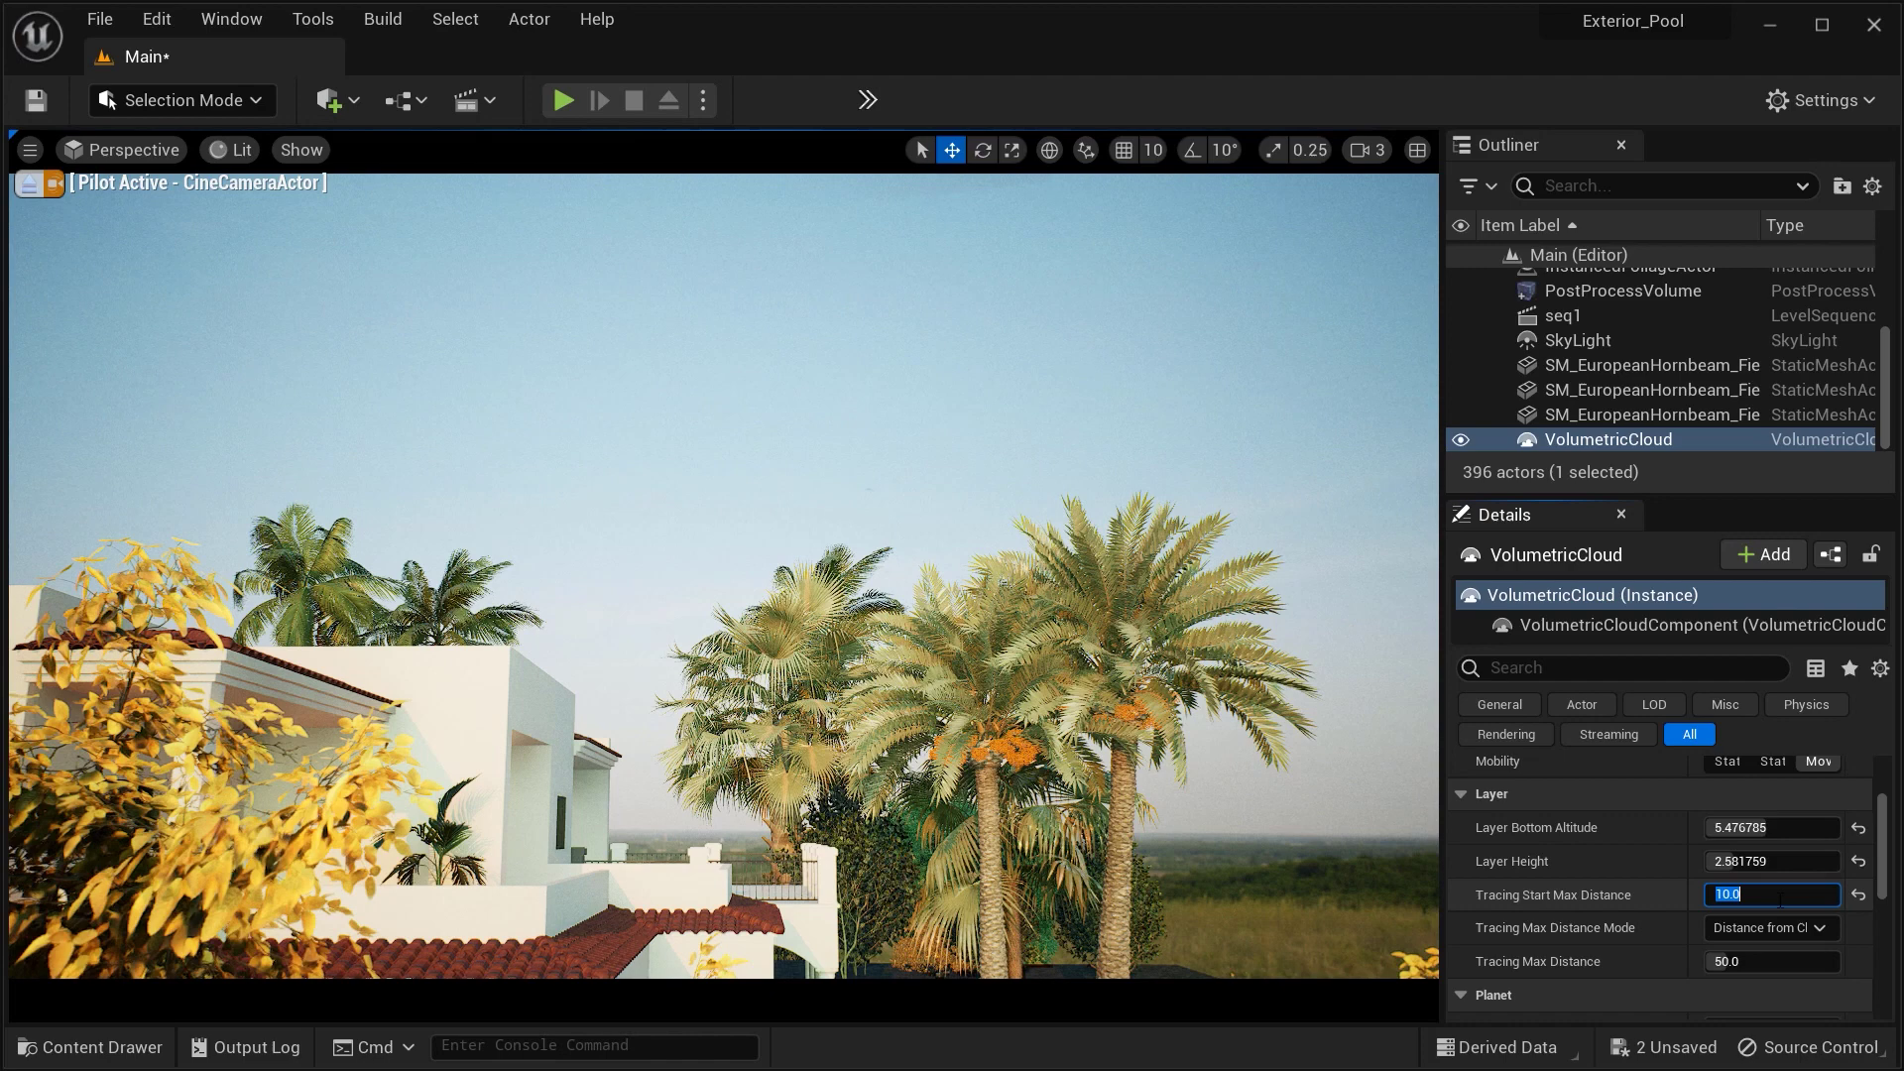
pyautogui.press('Return')
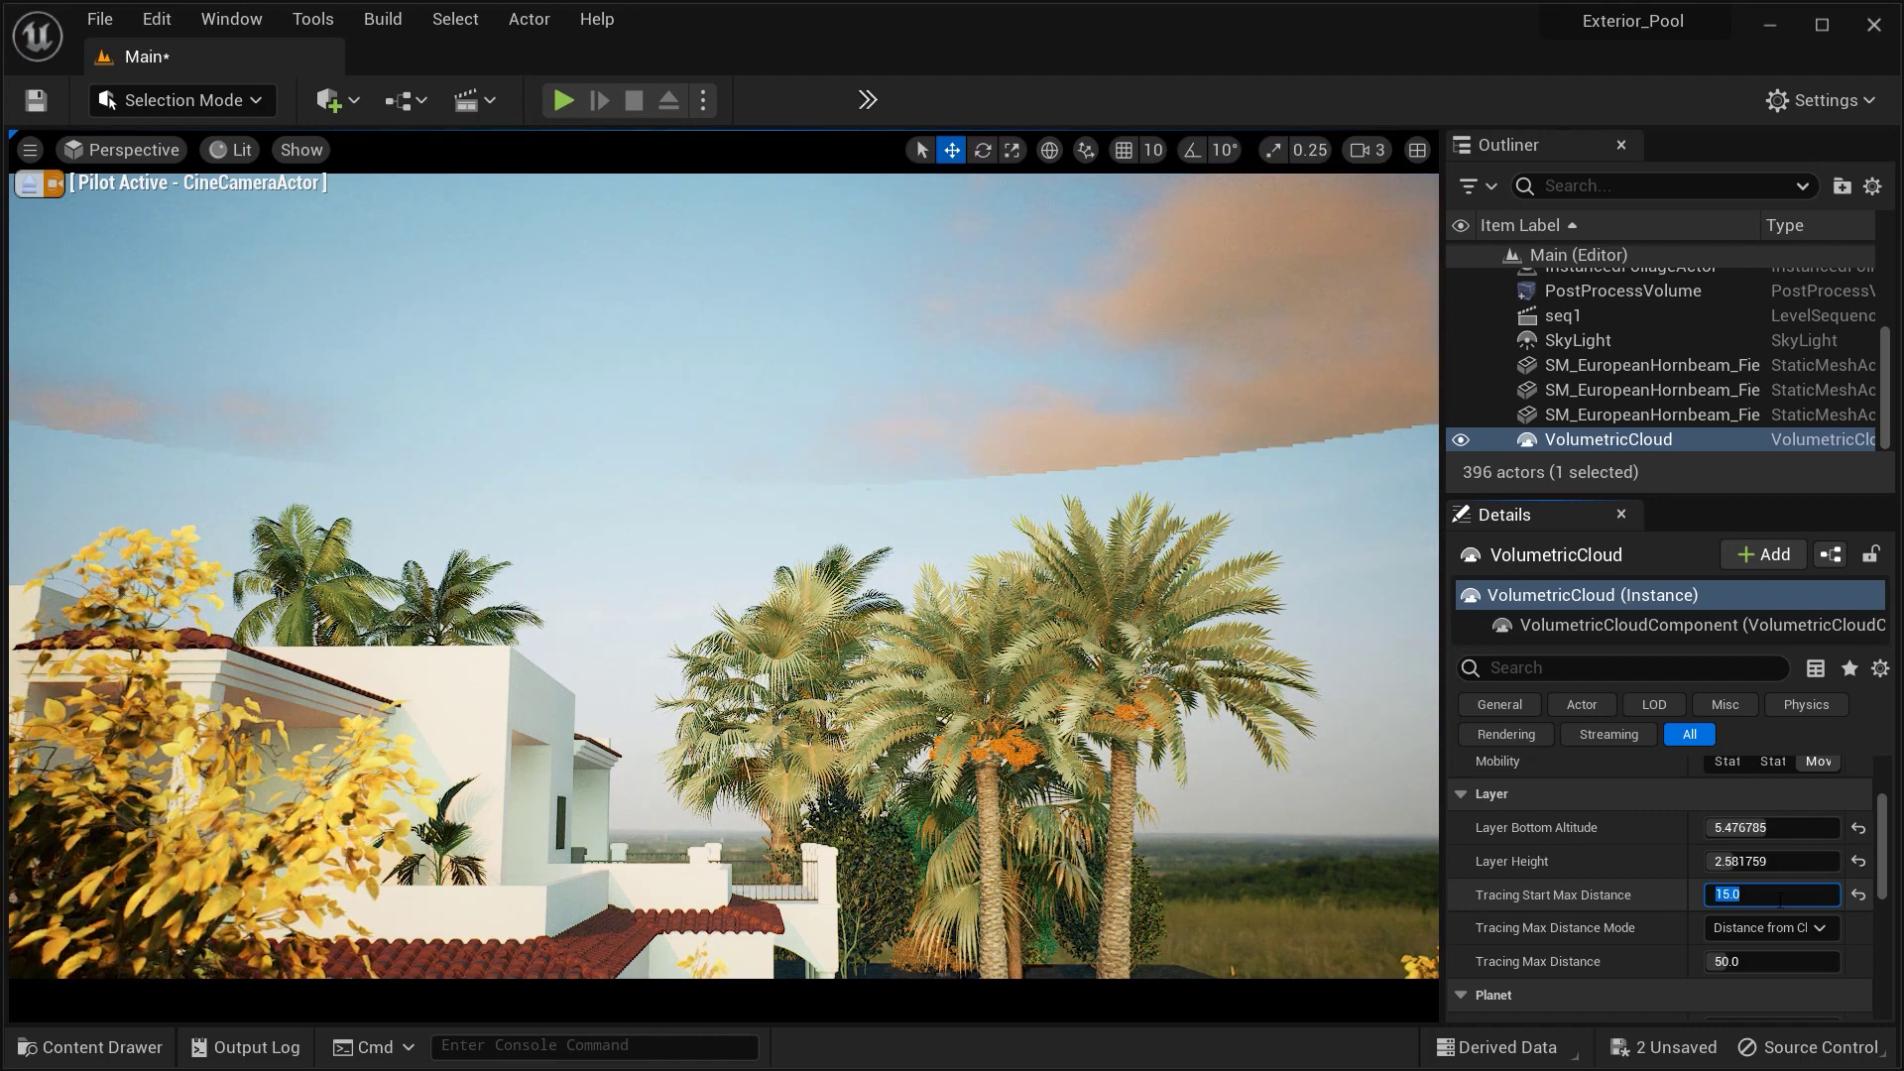
pyautogui.press('Return')
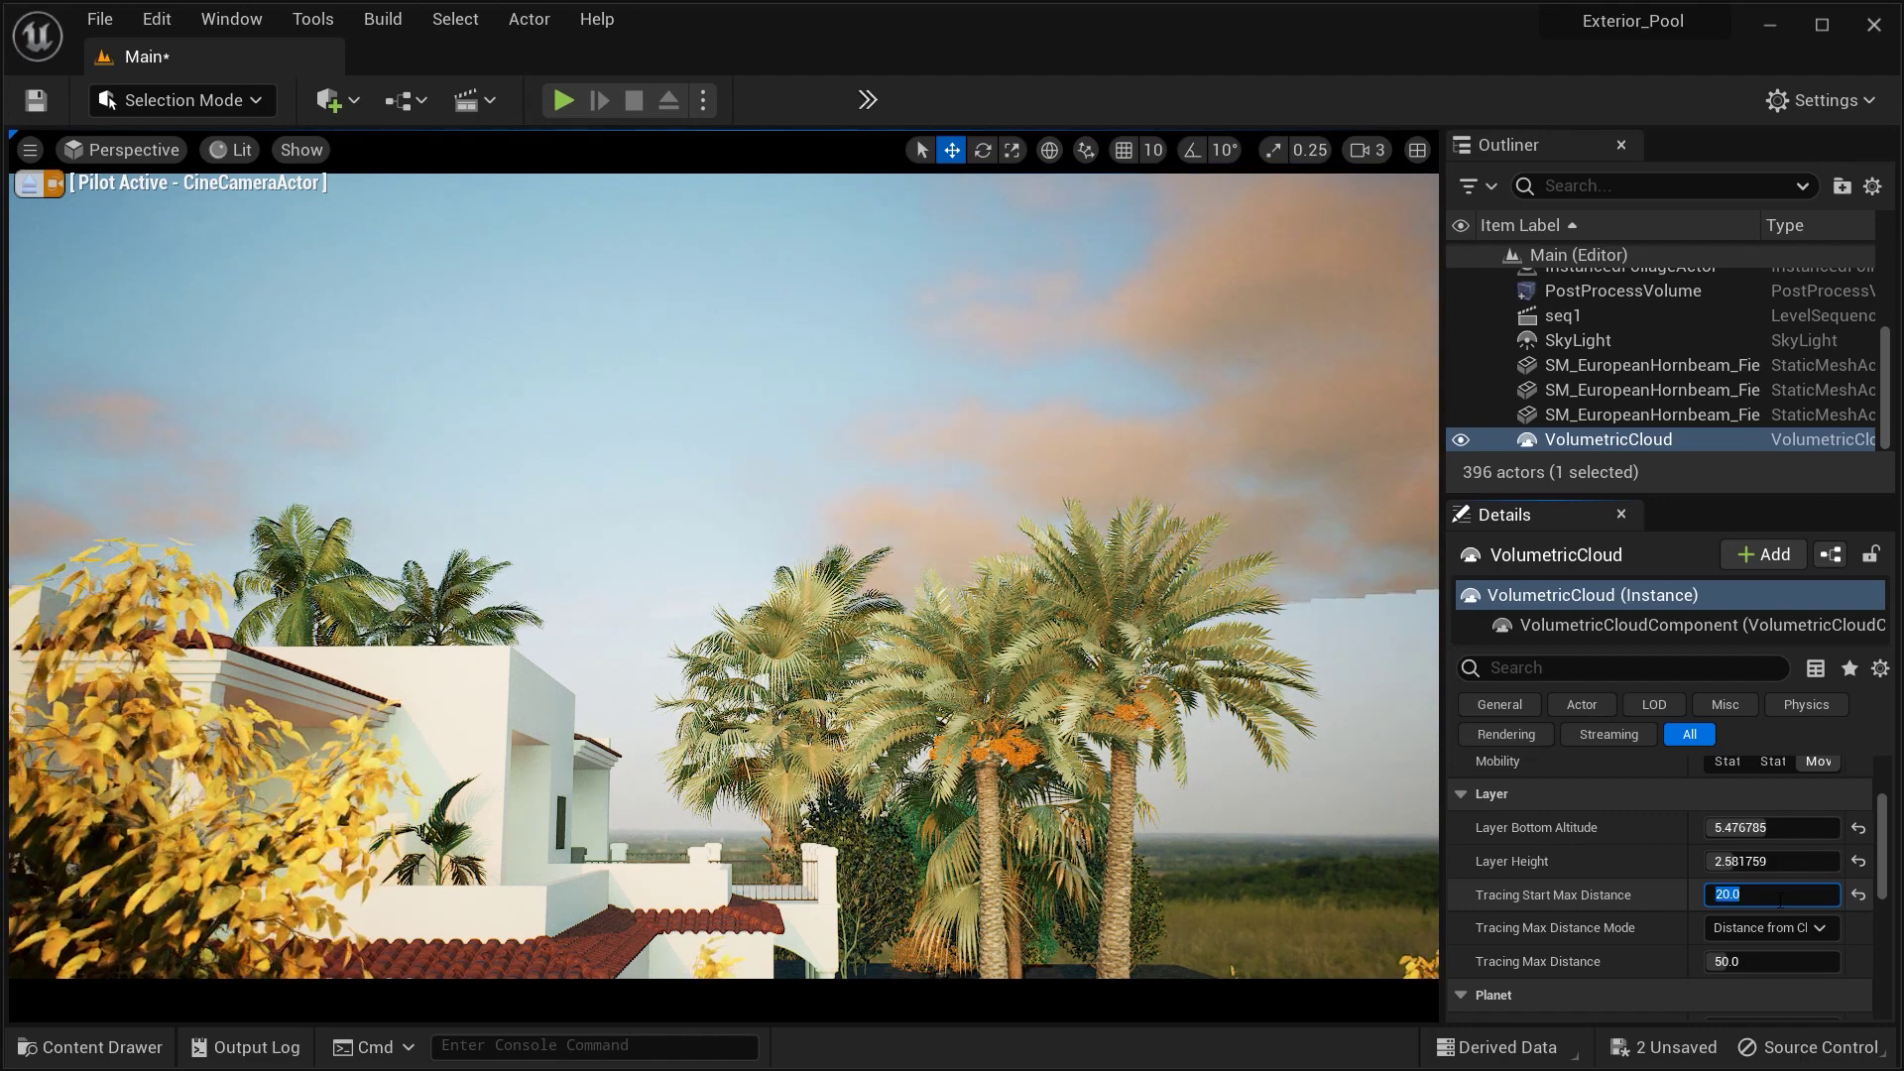
pyautogui.write('25')
pyautogui.press('Return')
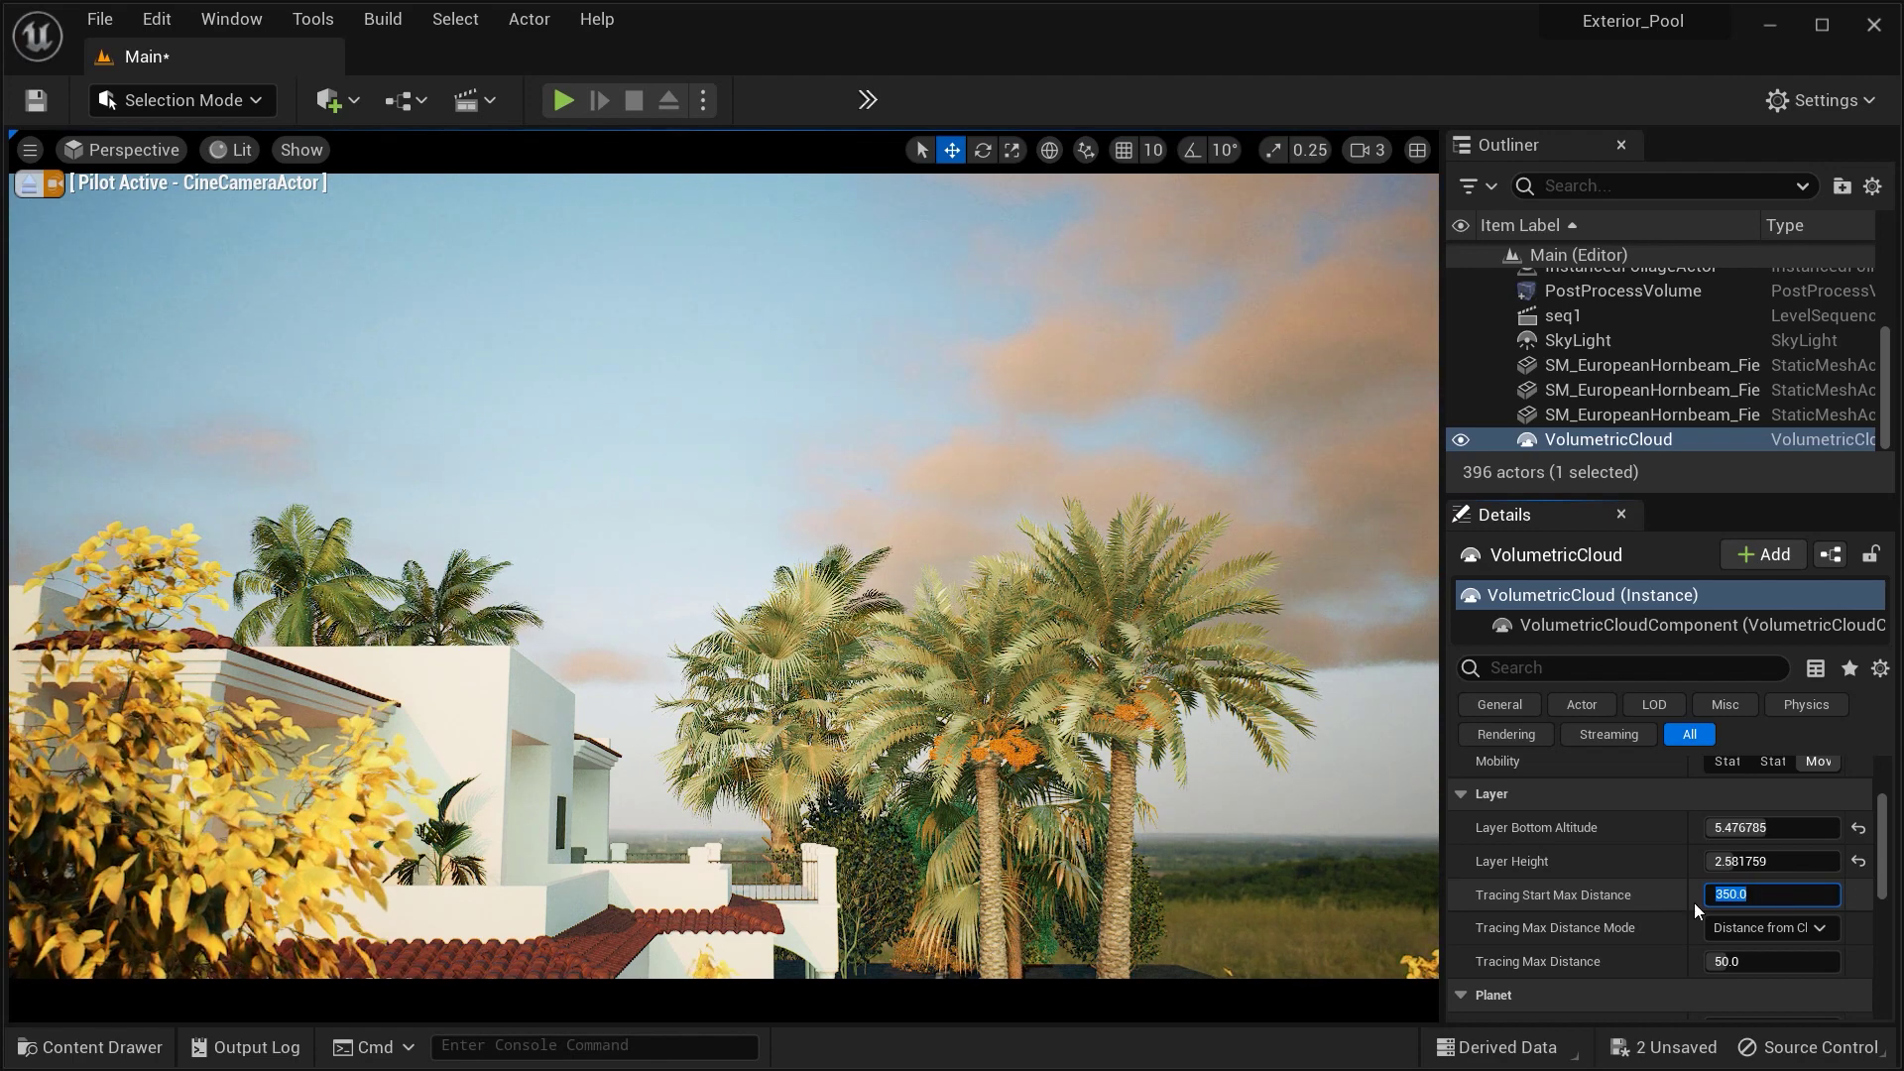
# Review the Tracing Max Distance Mode options without changing the mode, and reset the cloud's Planet Radius to 6360.
pyautogui.scroll(-1, 1632, 888)
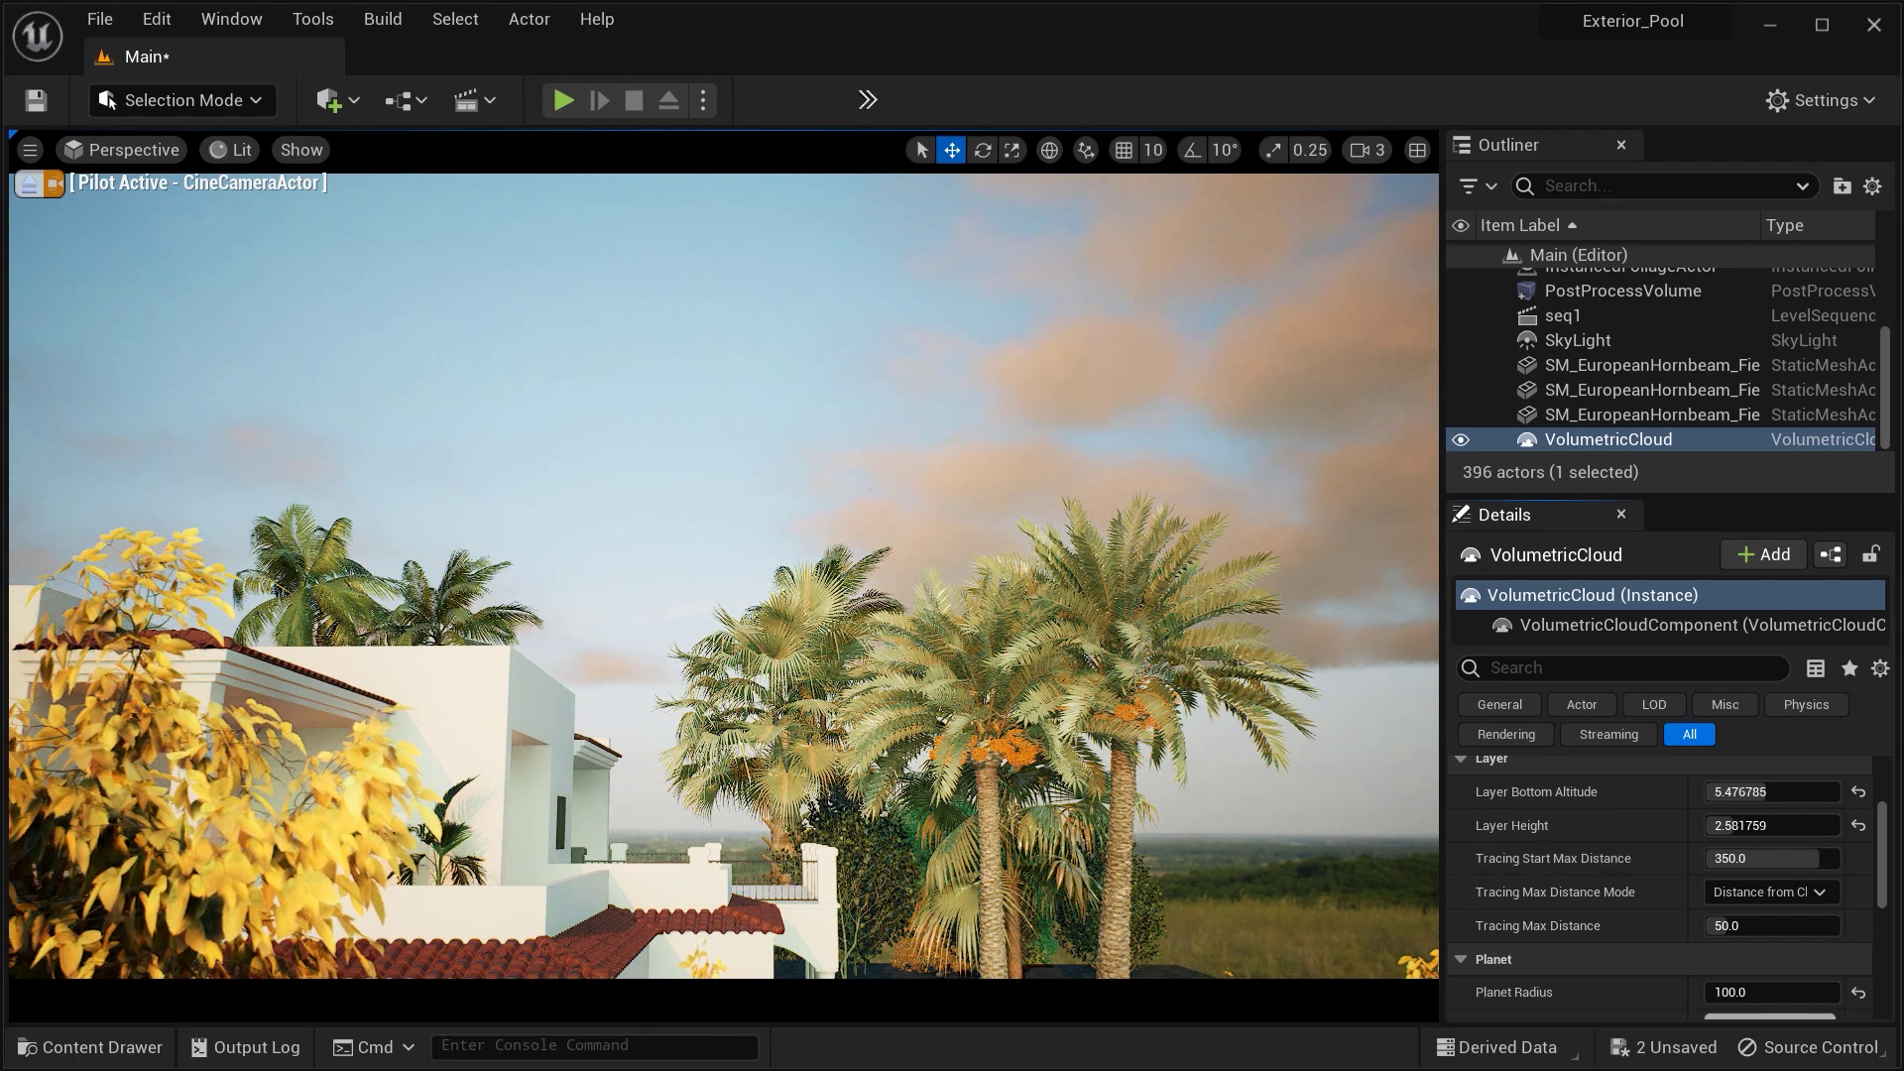
pyautogui.moveTo(1351, 876); pyautogui.dragTo(1334, 817, button='middle')
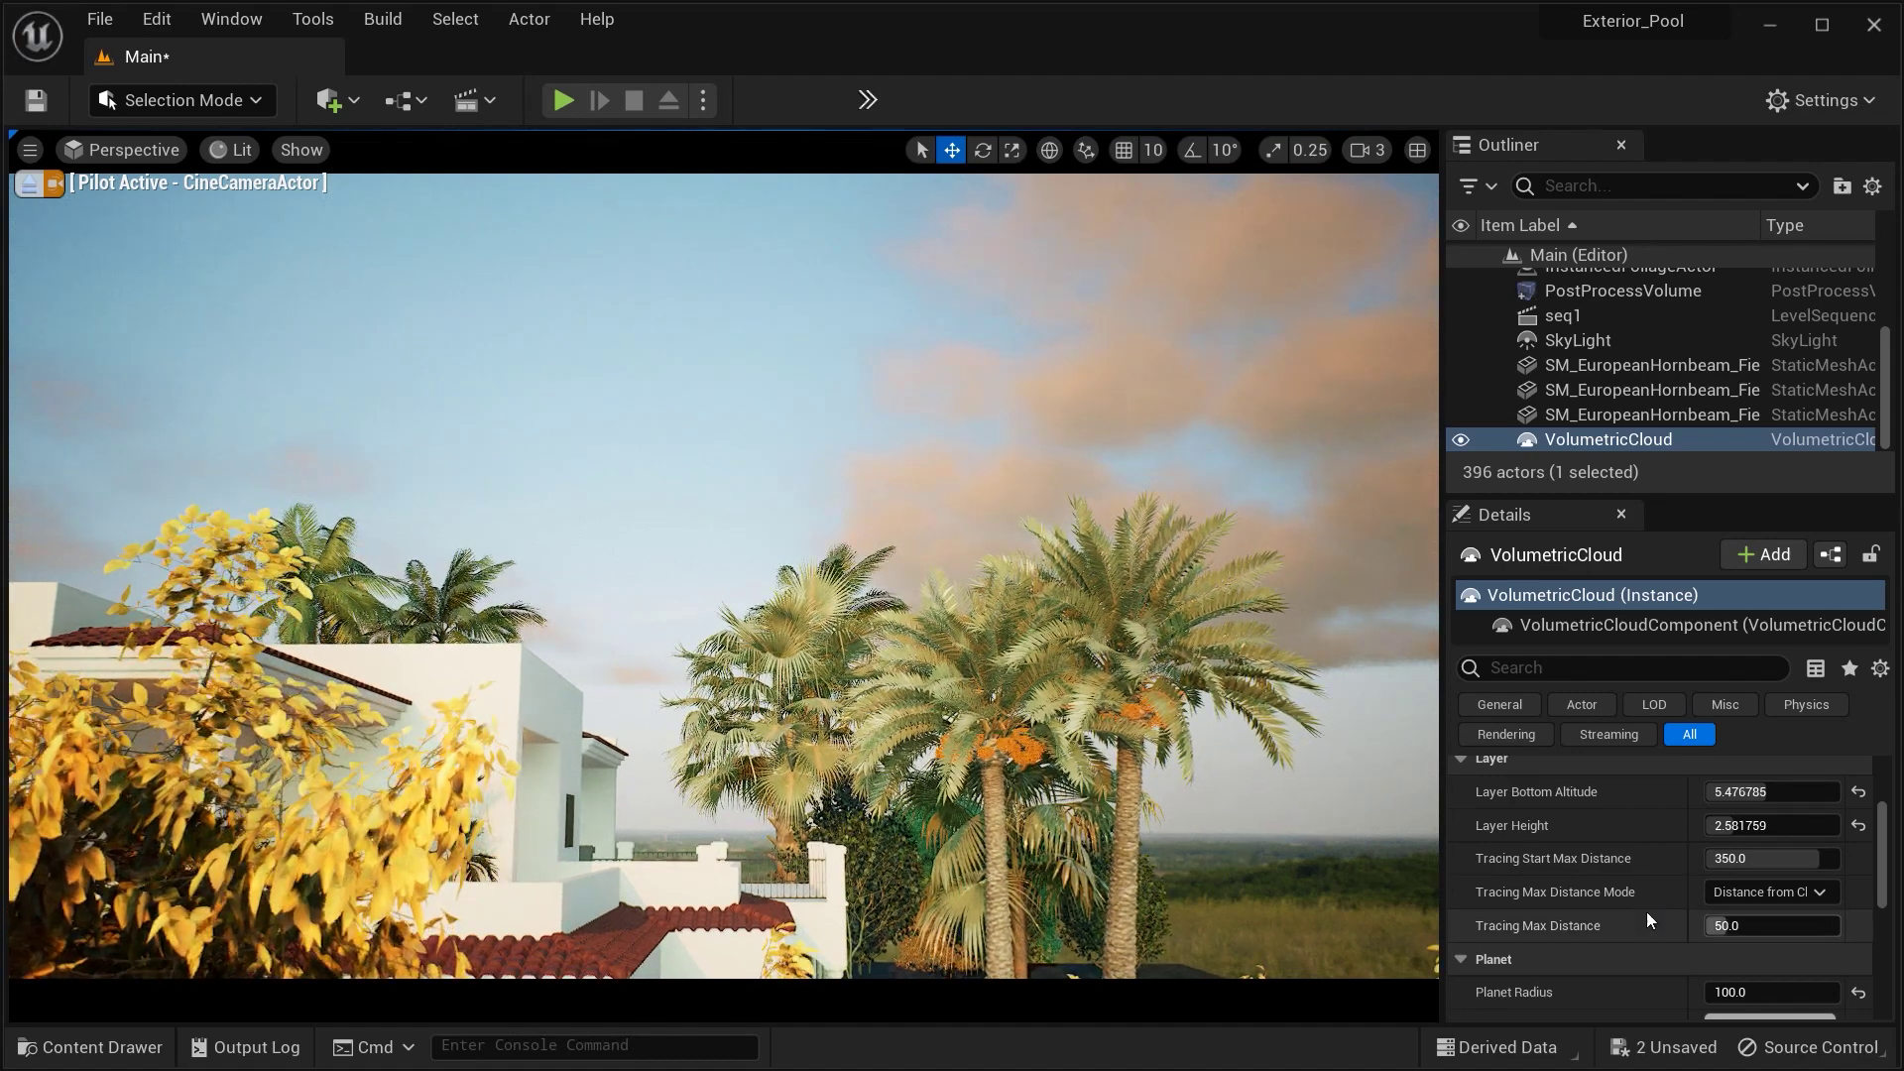
pyautogui.scroll(-1, 1646, 872)
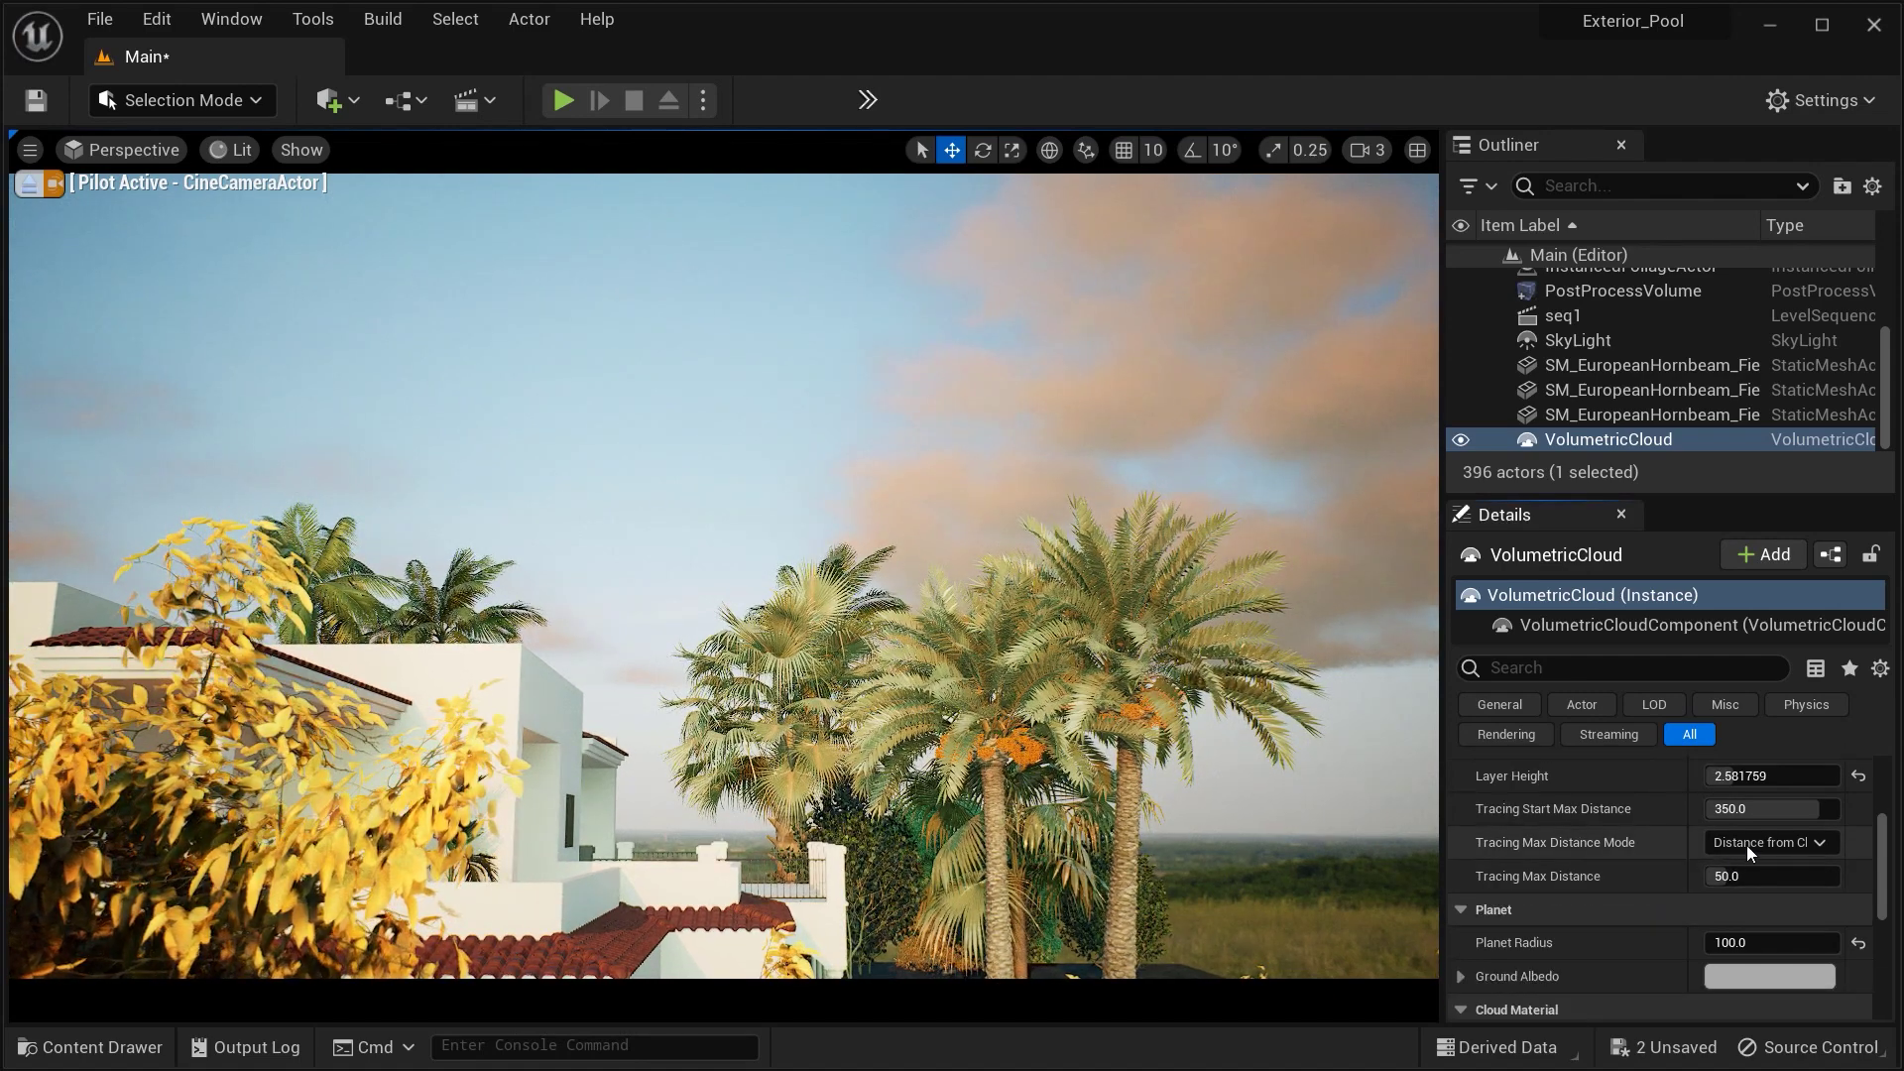
pyautogui.click(1819, 844)
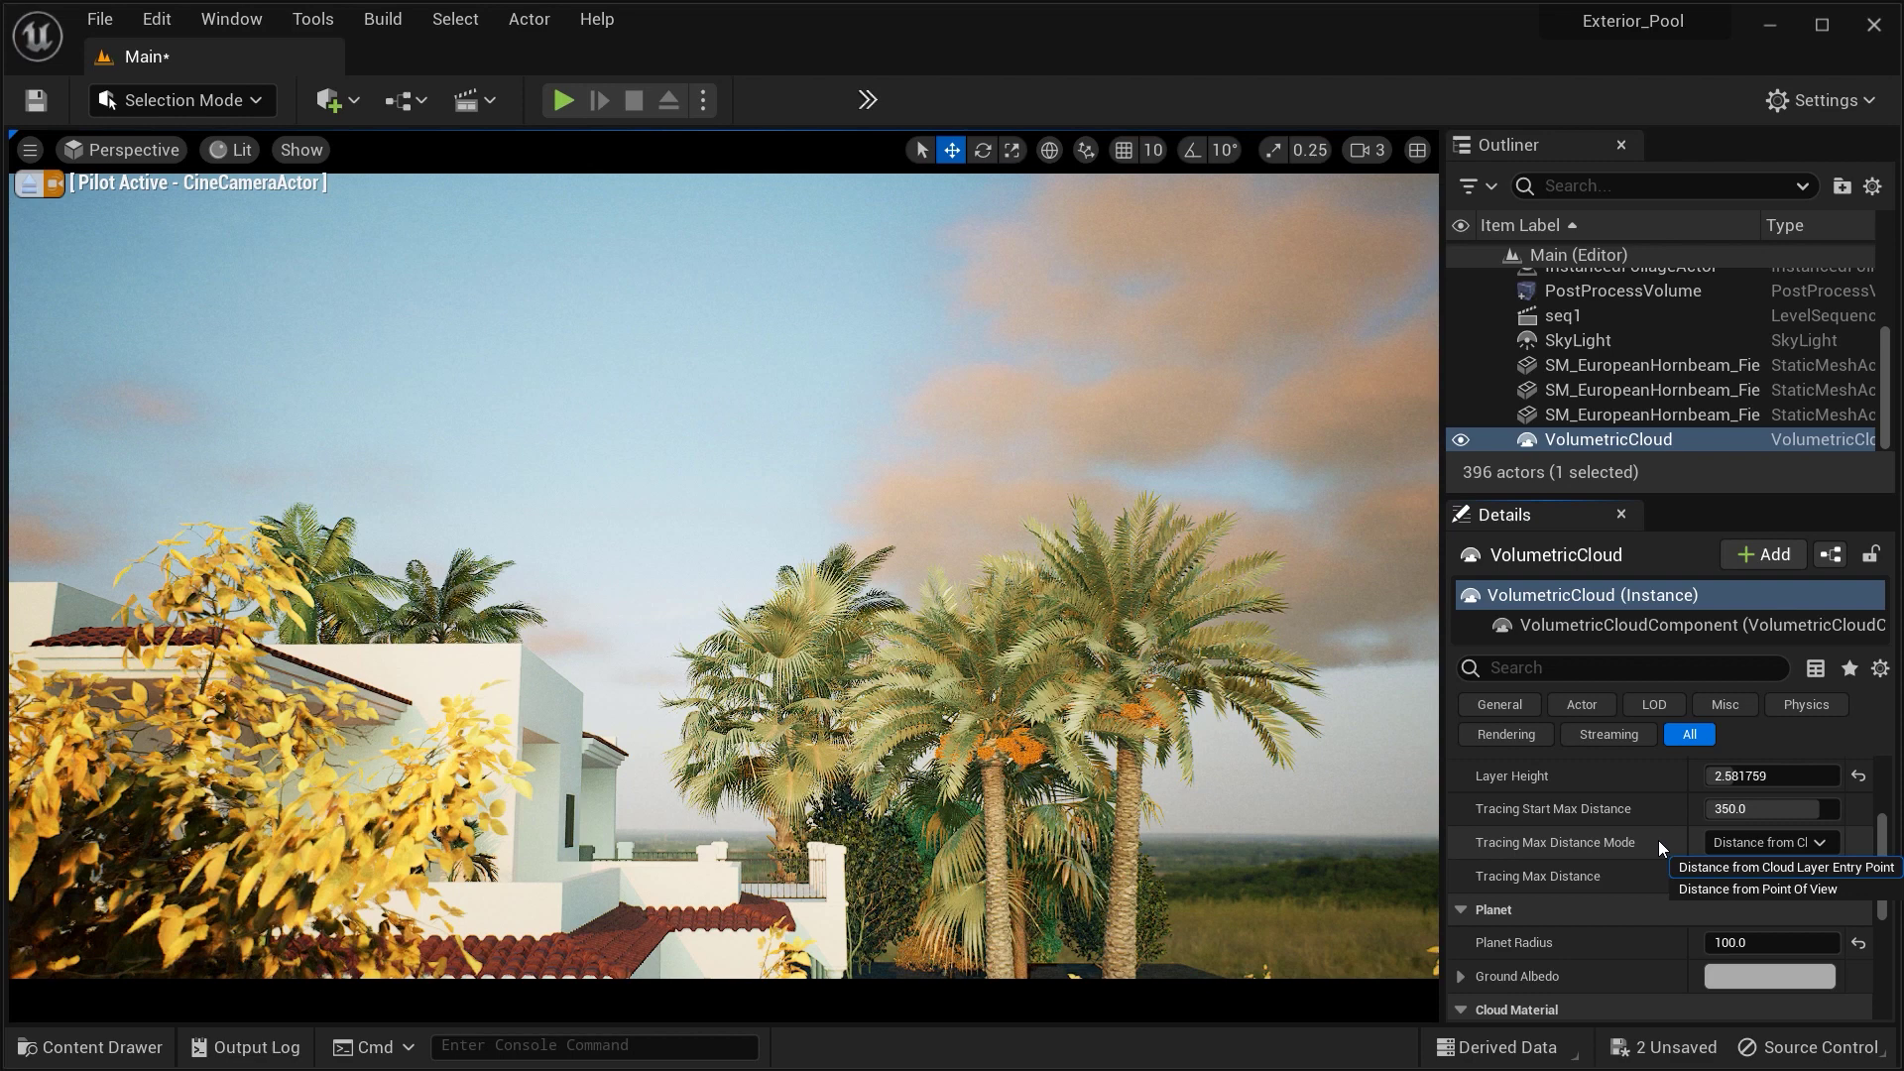
pyautogui.click(1031, 666)
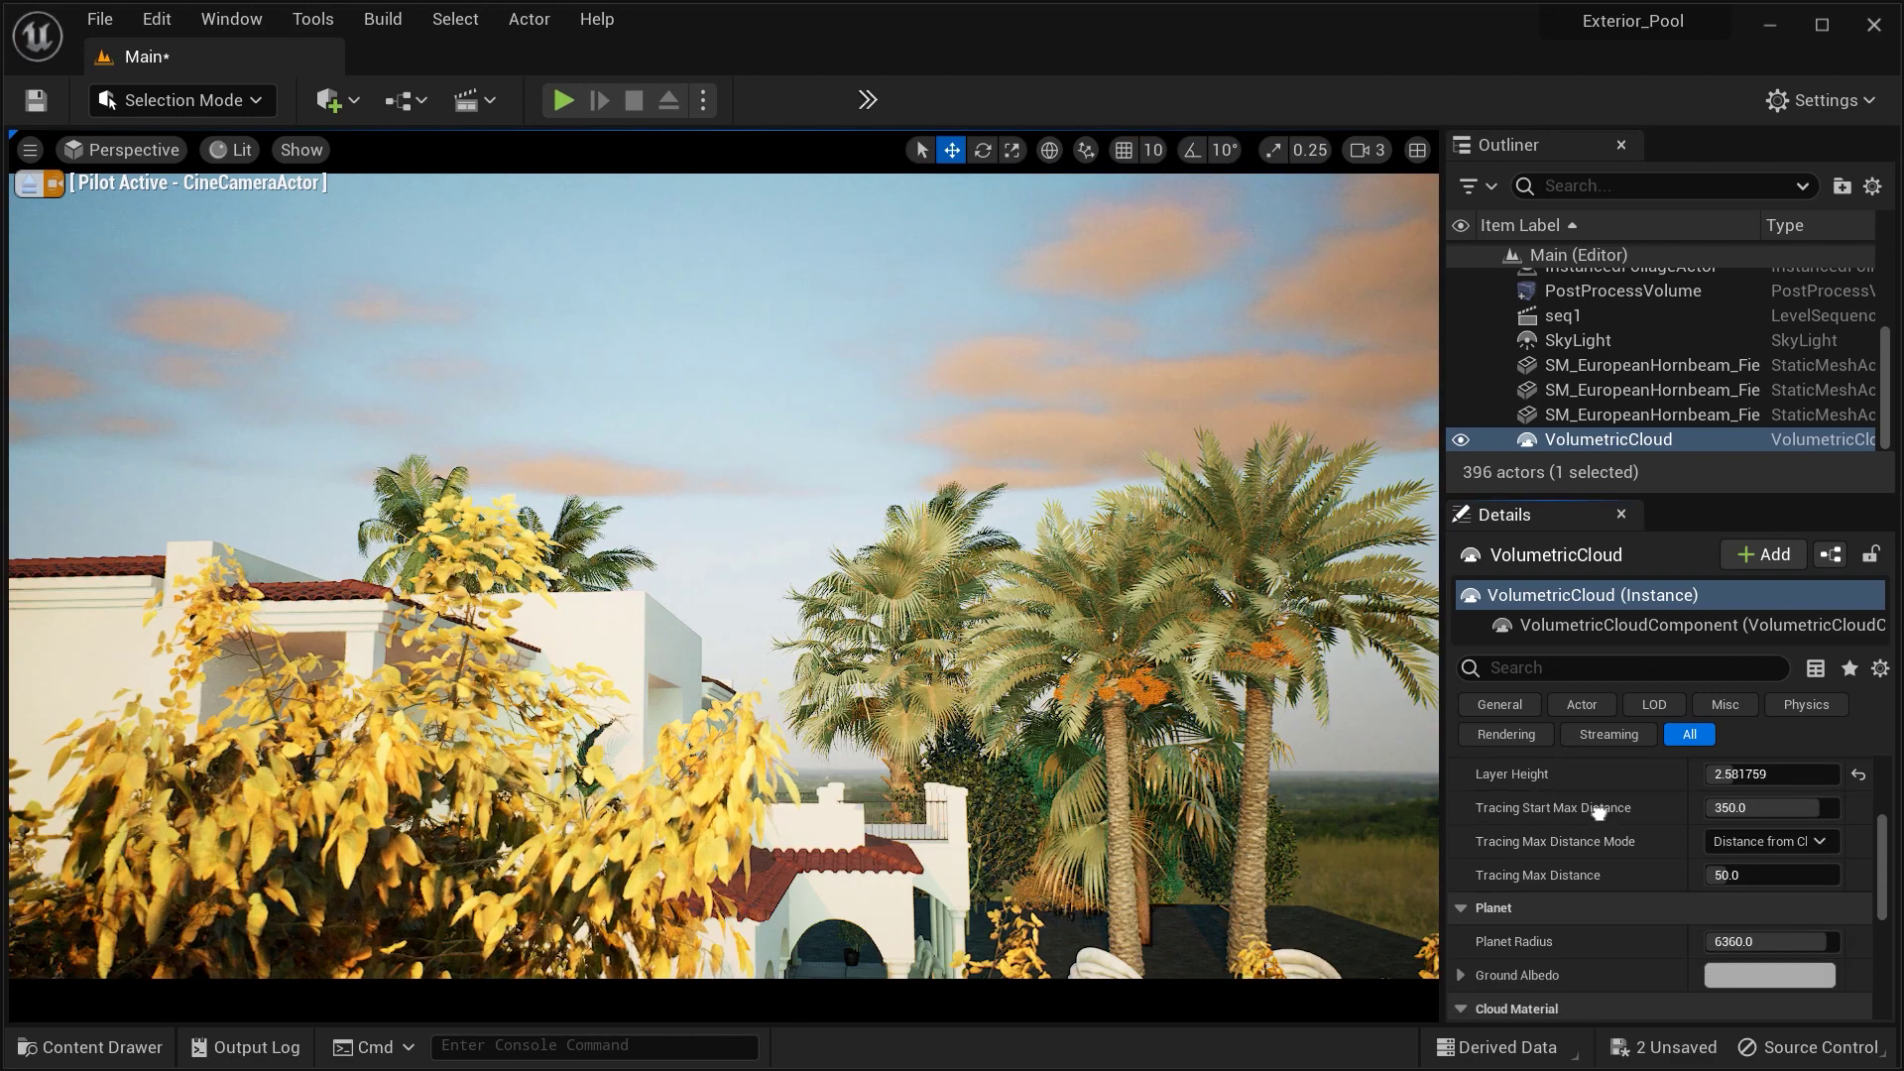
# Open the material instance assigned to the volumetric cloud for editing.
pyautogui.scroll(-5, 1599, 813)
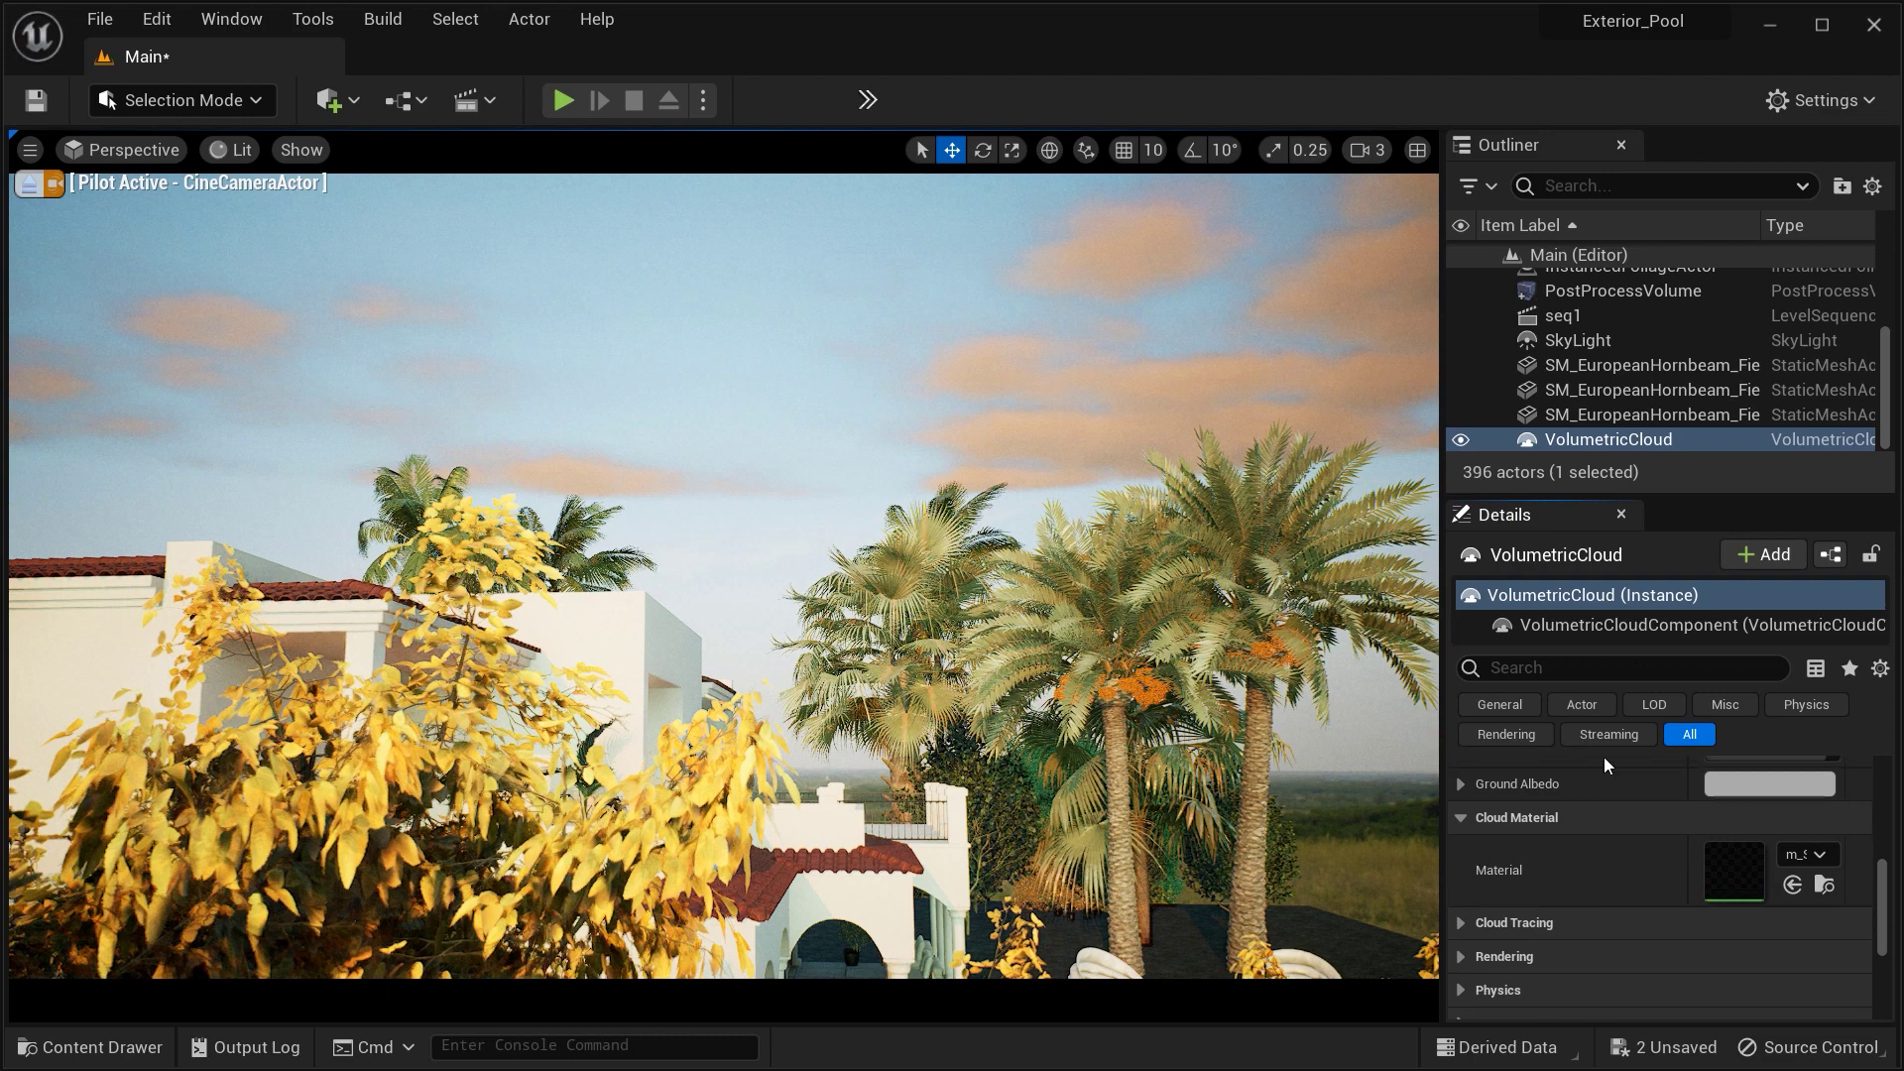
pyautogui.scroll(1, 1675, 860)
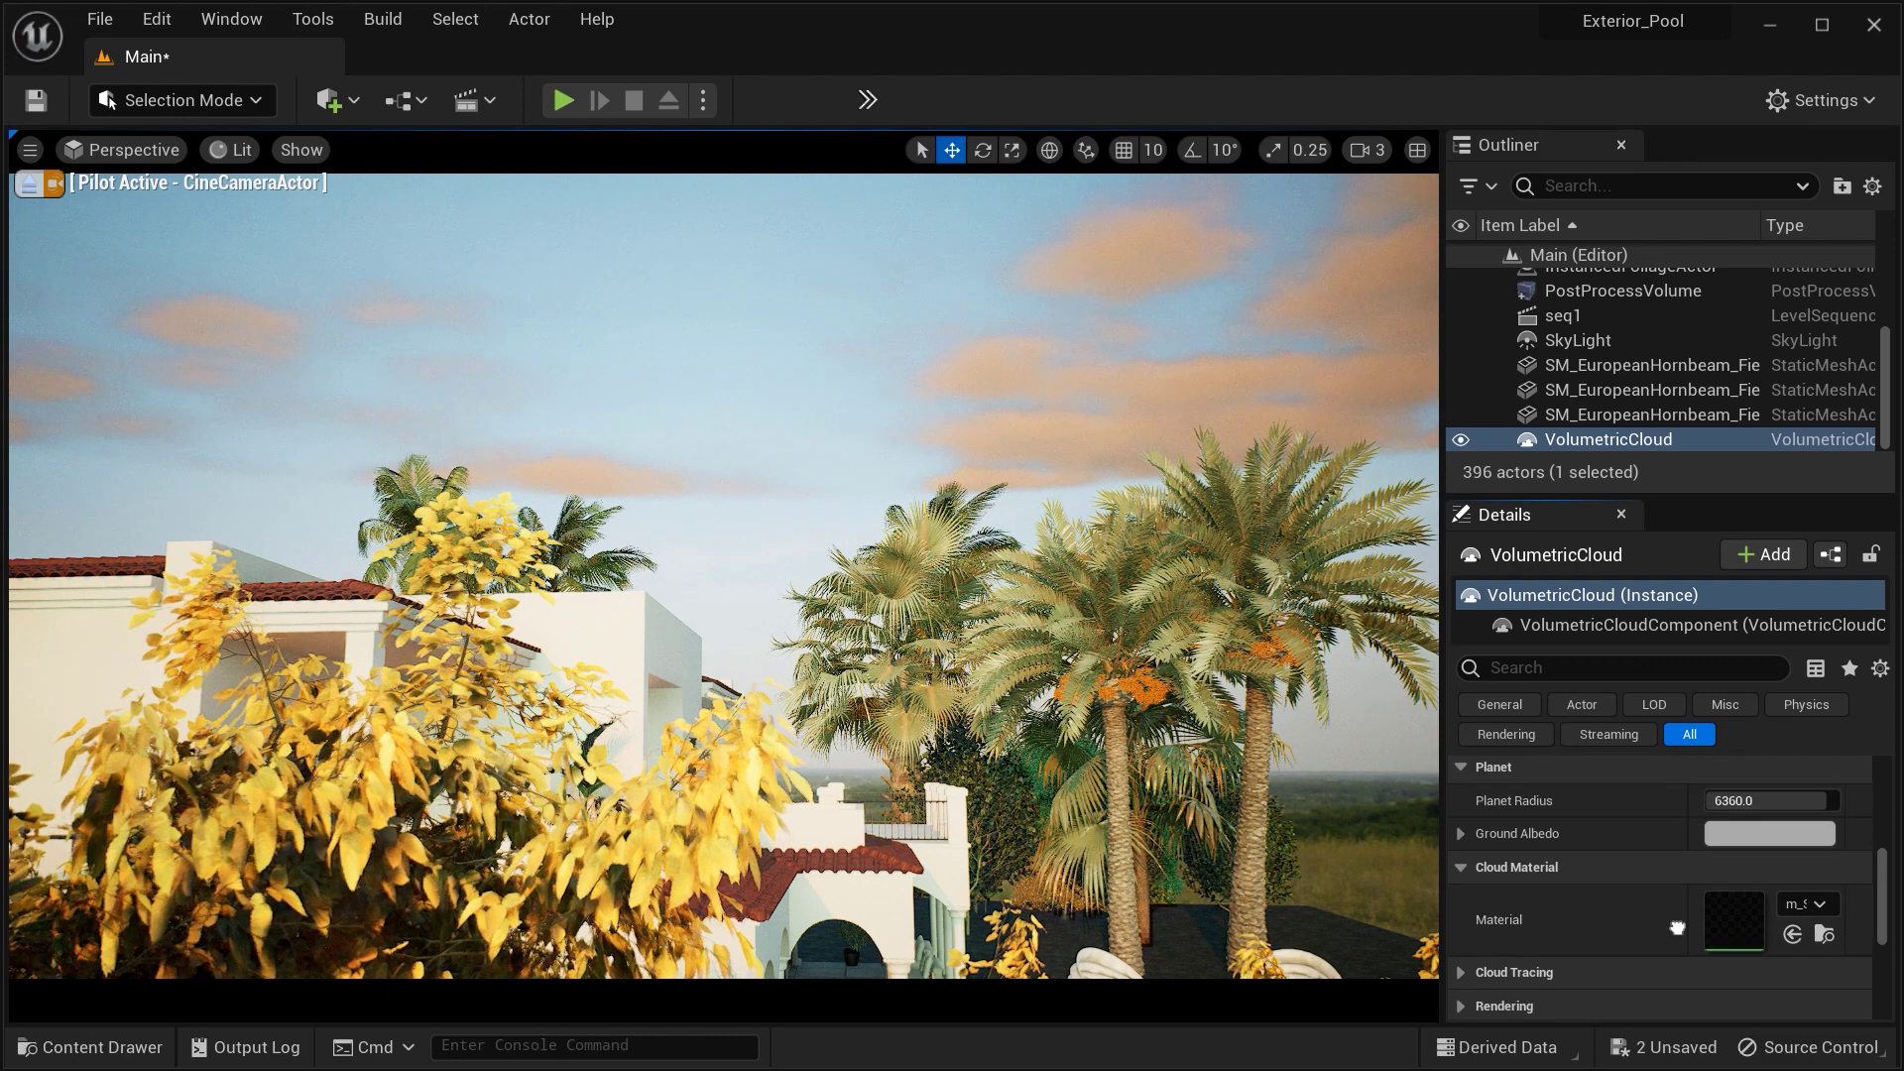
pyautogui.doubleClick(1756, 922)
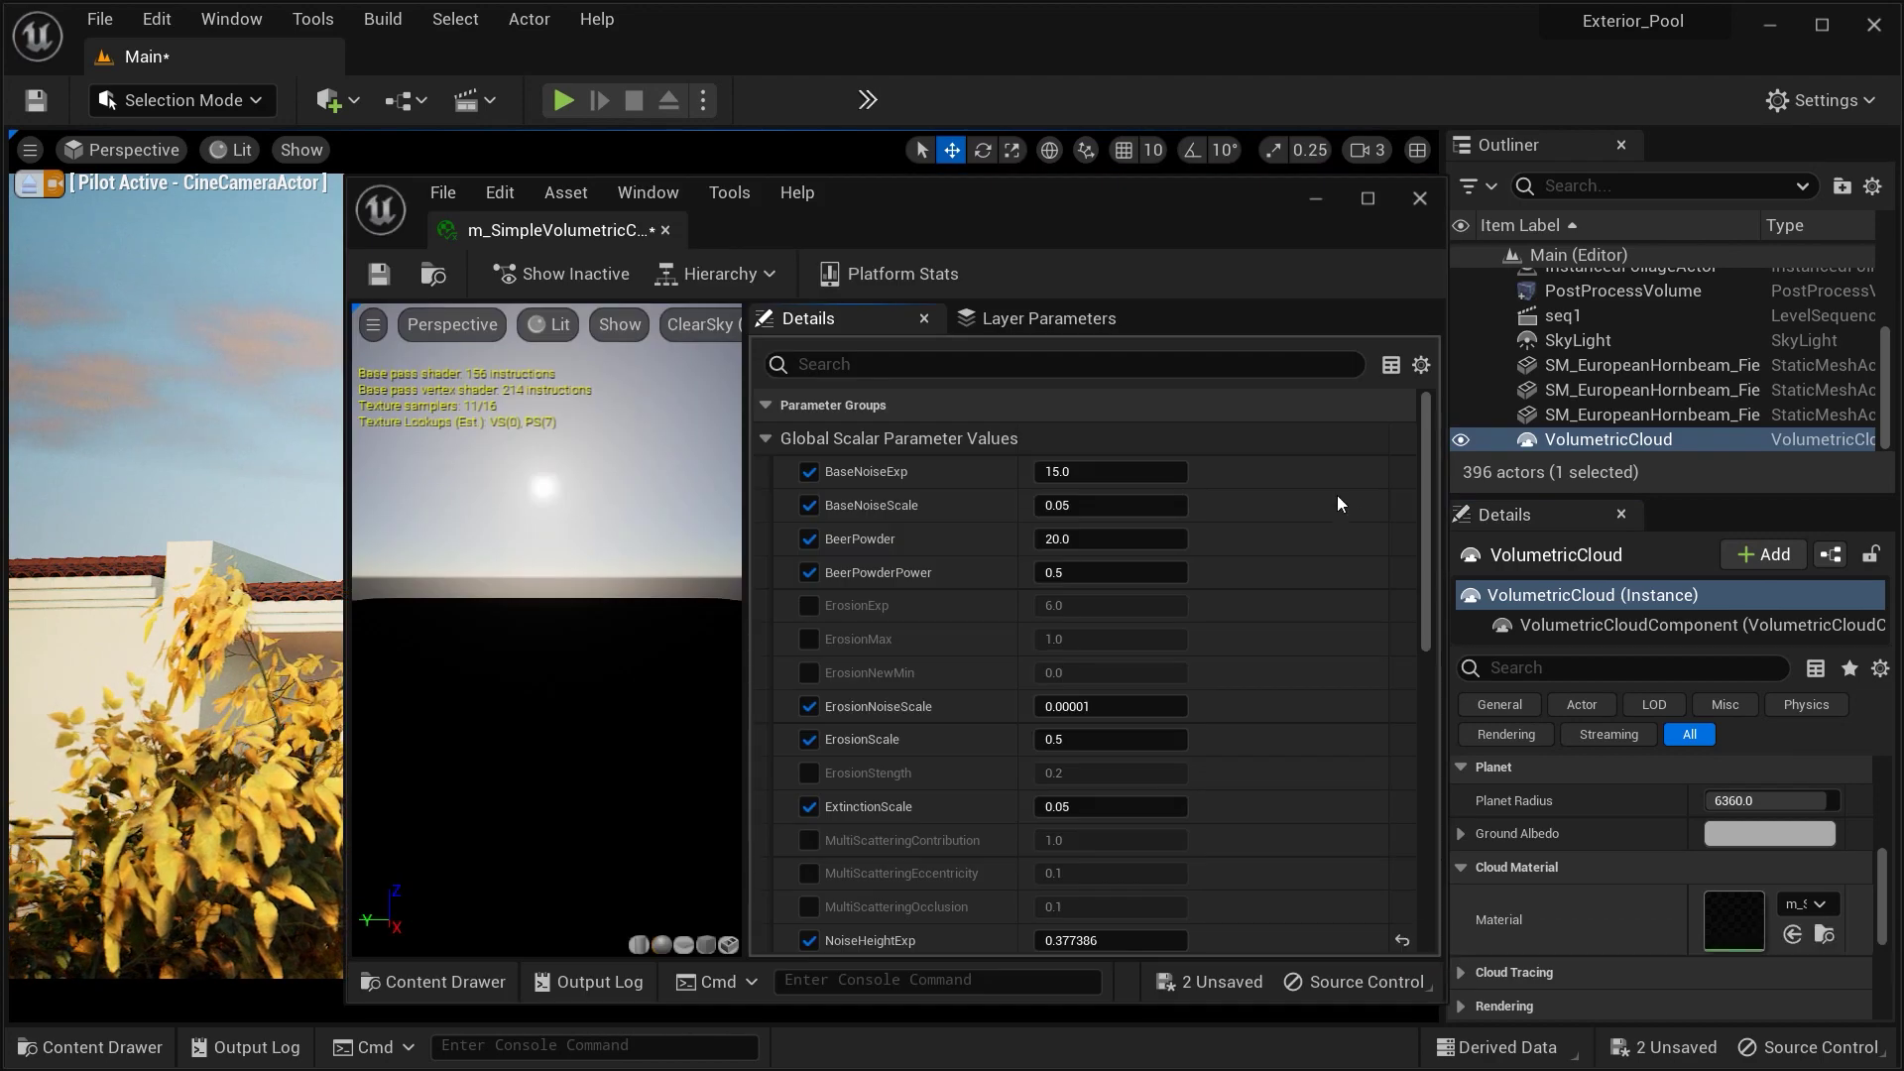
# Move and resize the material instance editor to uncover the level viewport, and shrink its preview in favour of the parameter list.
pyautogui.moveTo(977, 196); pyautogui.dragTo(1199, 363)
pyautogui.moveTo(575, 694); pyautogui.dragTo(738, 713)
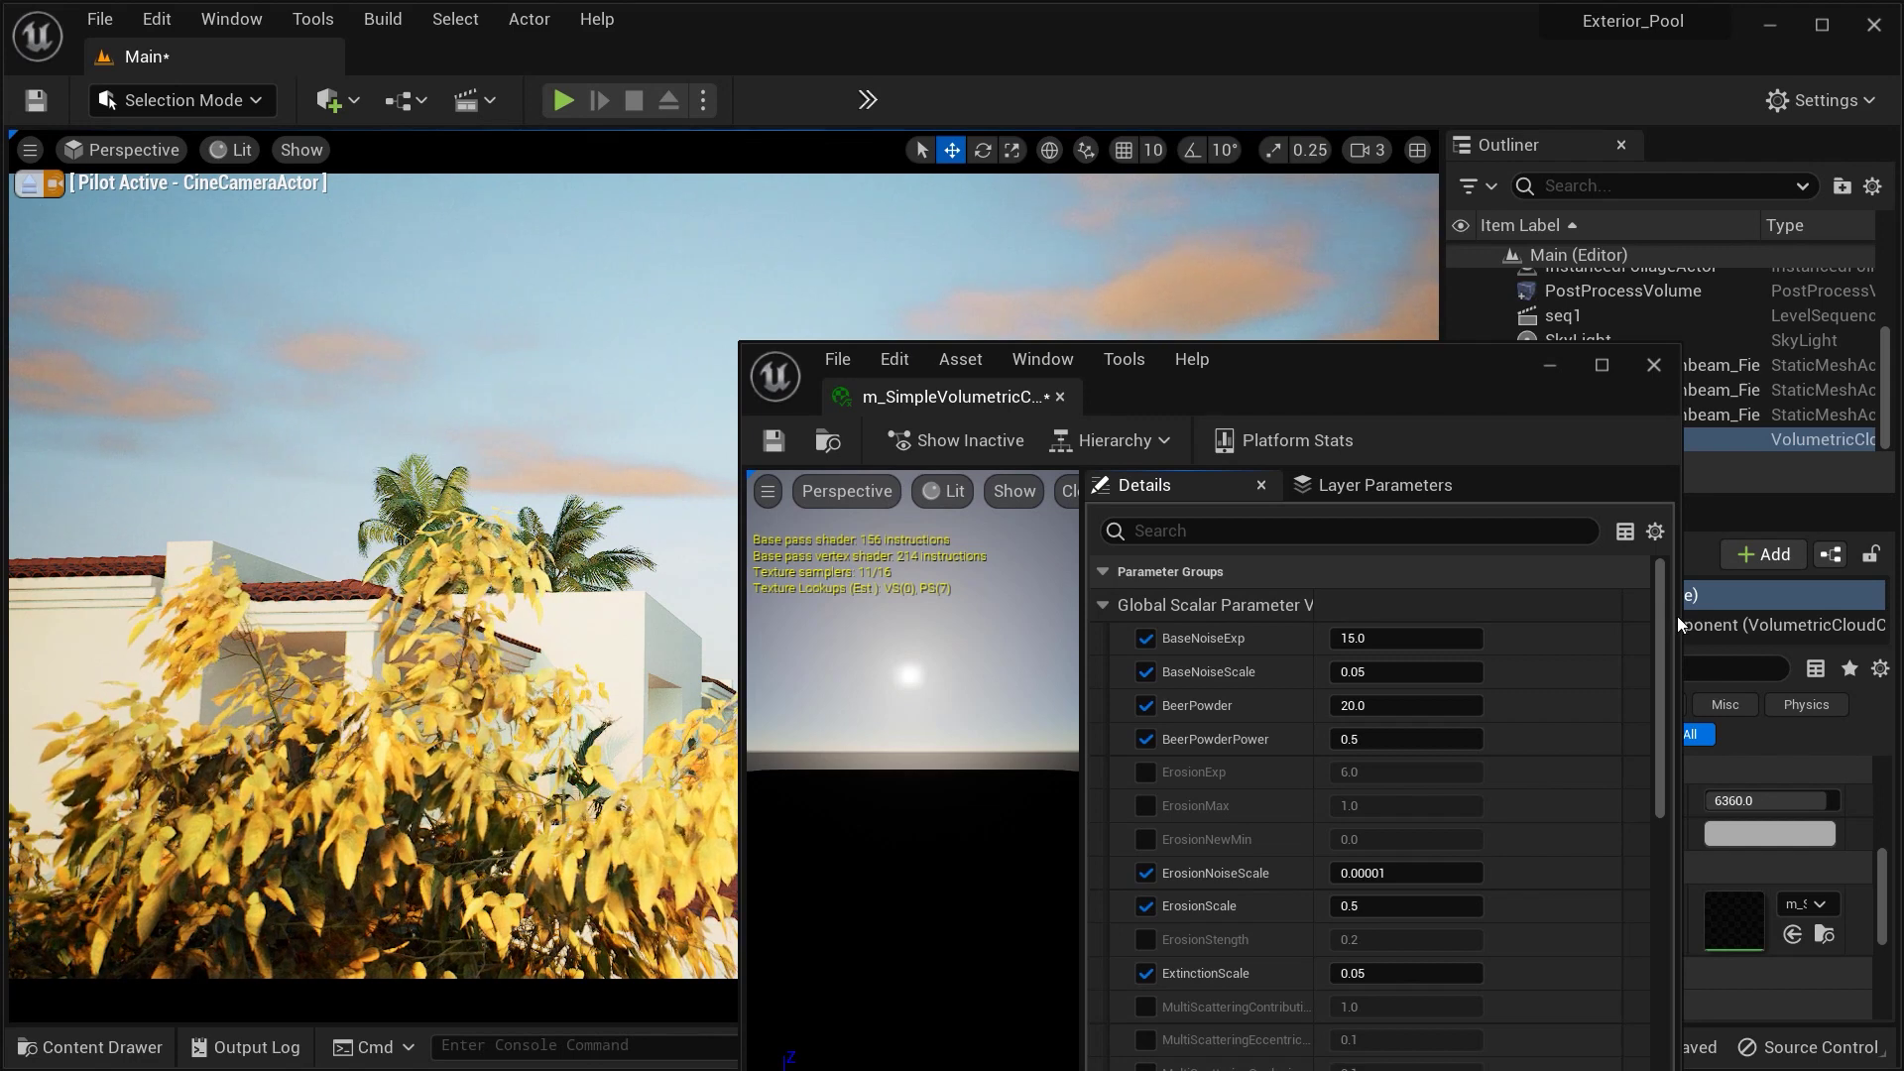
pyautogui.moveTo(1680, 615); pyautogui.dragTo(1505, 627)
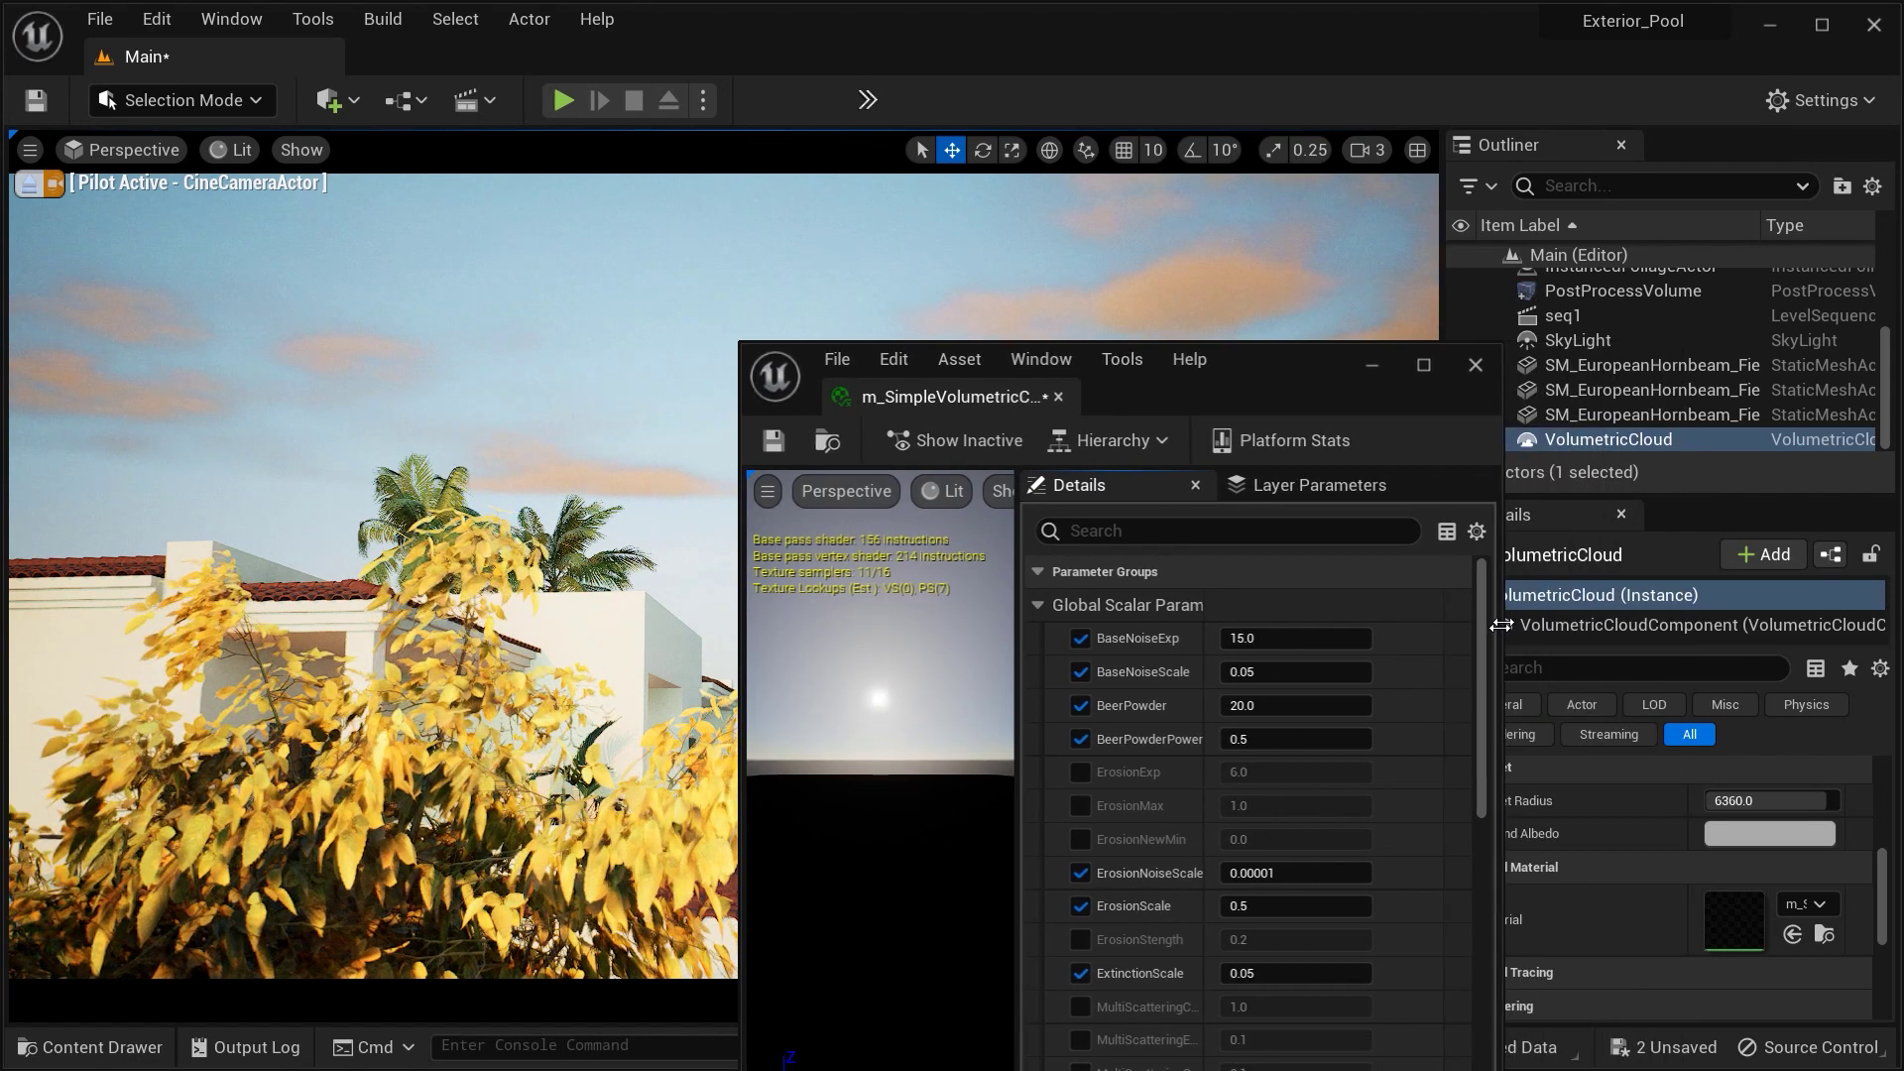
pyautogui.moveTo(1500, 625); pyautogui.dragTo(1495, 625)
pyautogui.moveTo(1241, 371); pyautogui.dragTo(1601, 670)
pyautogui.moveTo(1355, 701); pyautogui.dragTo(1540, 525)
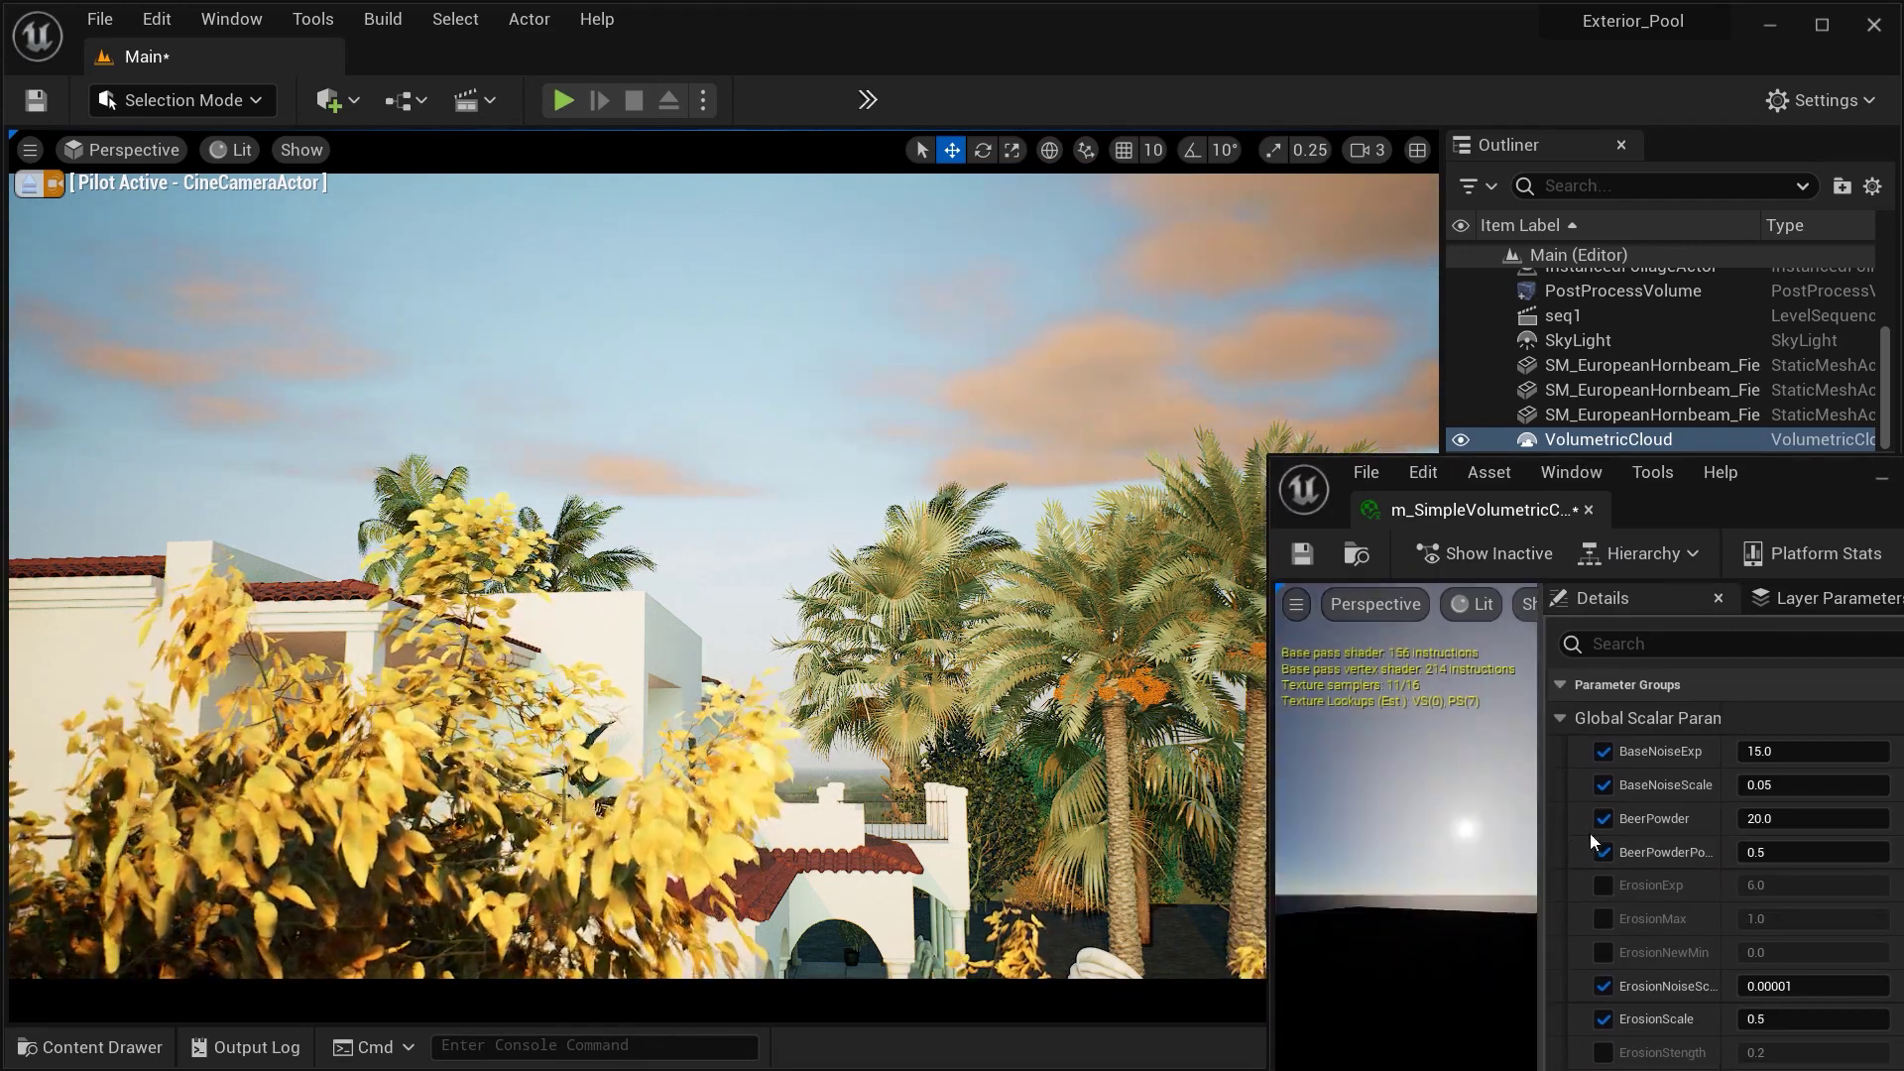
pyautogui.moveTo(1542, 808); pyautogui.dragTo(1272, 813)
pyautogui.moveTo(1663, 511); pyautogui.dragTo(1823, 472)
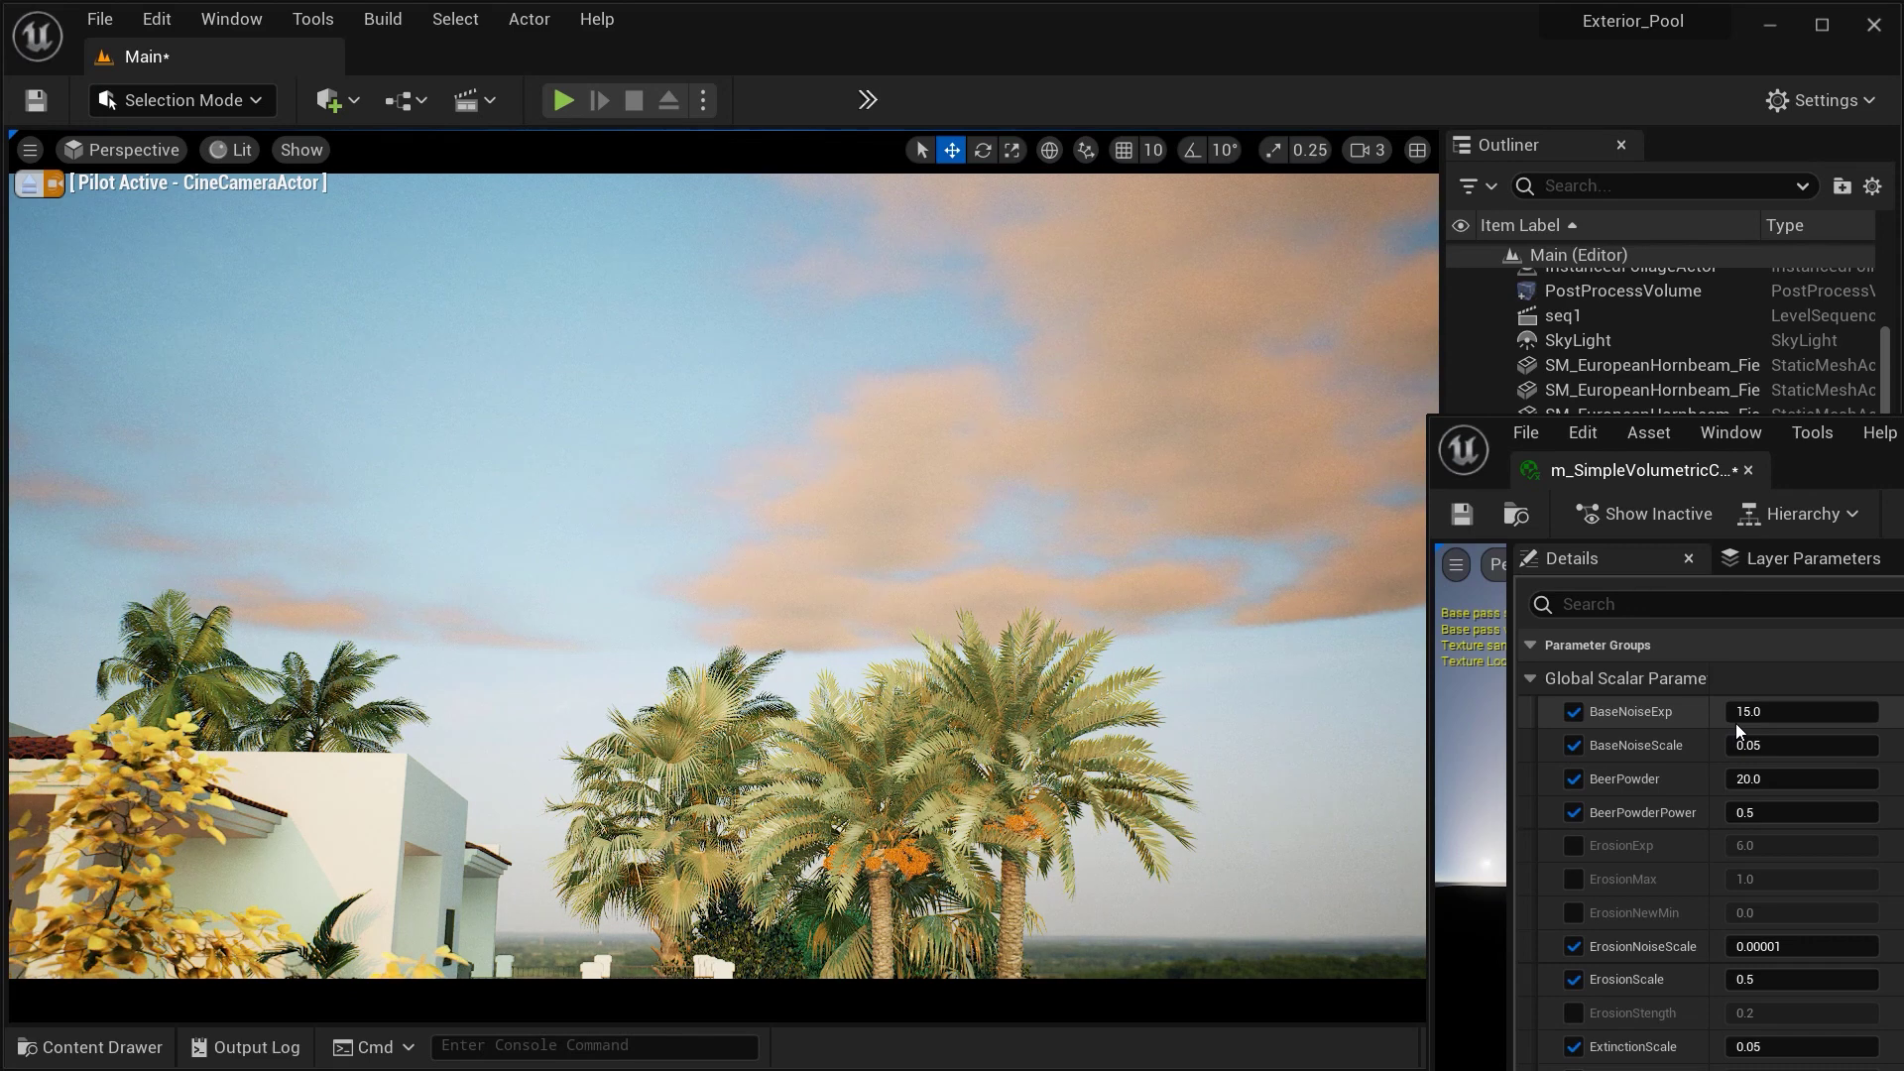
# Lower the cloud material's BaseNoiseExp to about 14.76 and set its BaseNoiseScale to 0.06.
pyautogui.moveTo(1735, 721)
pyautogui.mouseDown()
pyautogui.moveTo(1834, 721)
pyautogui.moveTo(1739, 721)
pyautogui.mouseUp()
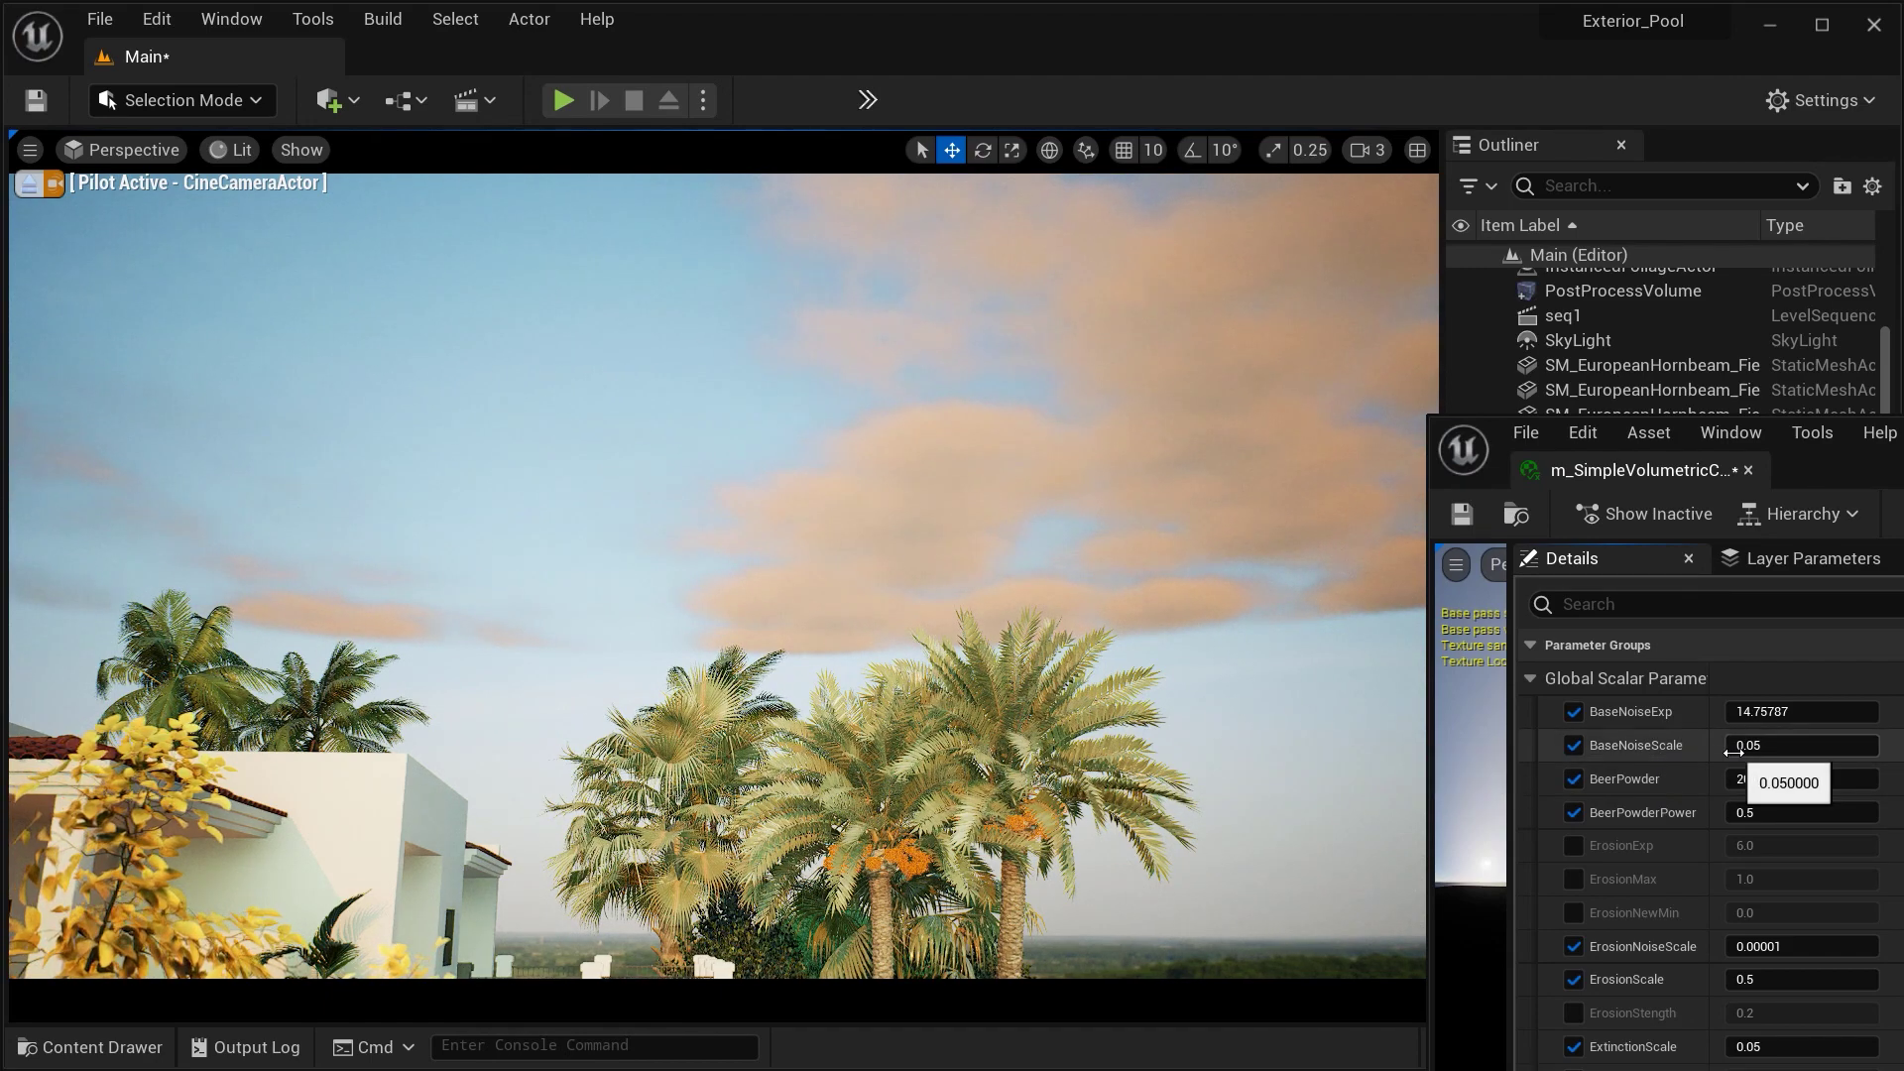
pyautogui.moveTo(1732, 751); pyautogui.dragTo(1807, 748)
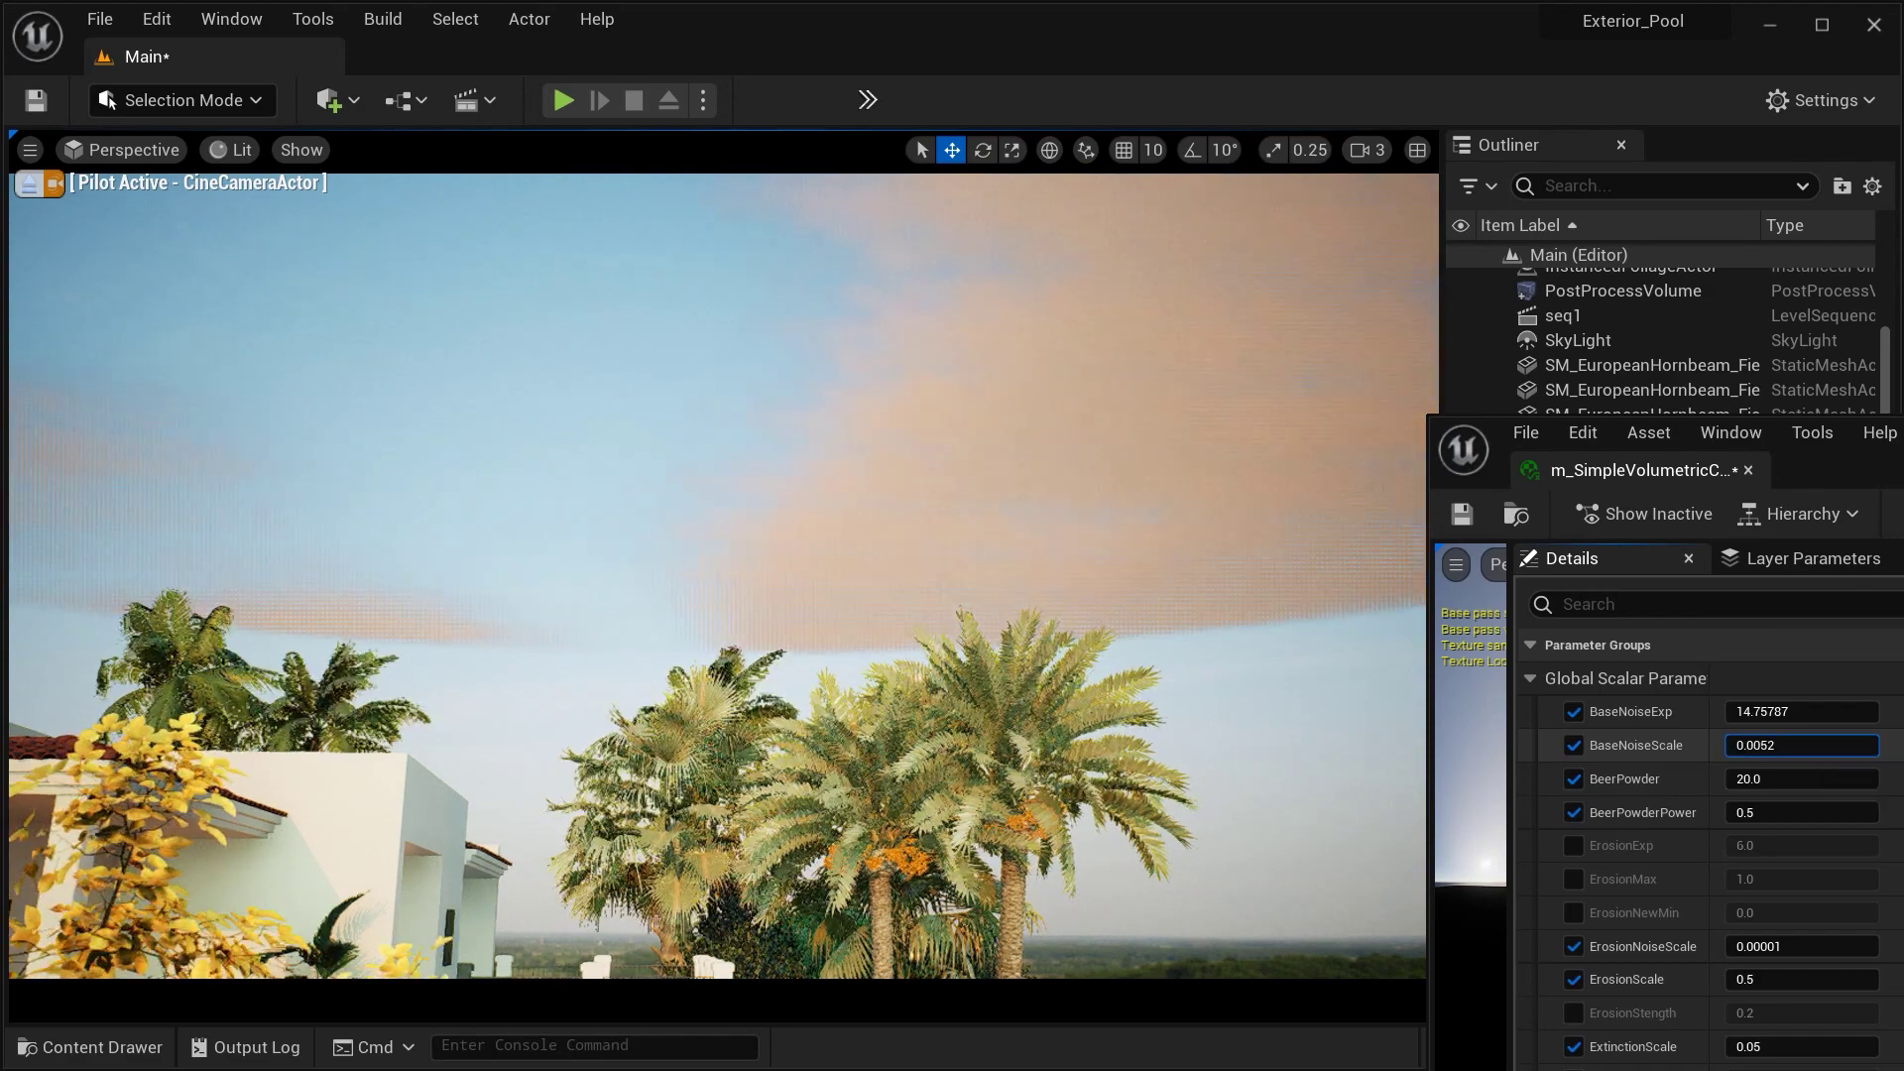
pyautogui.click(1791, 751)
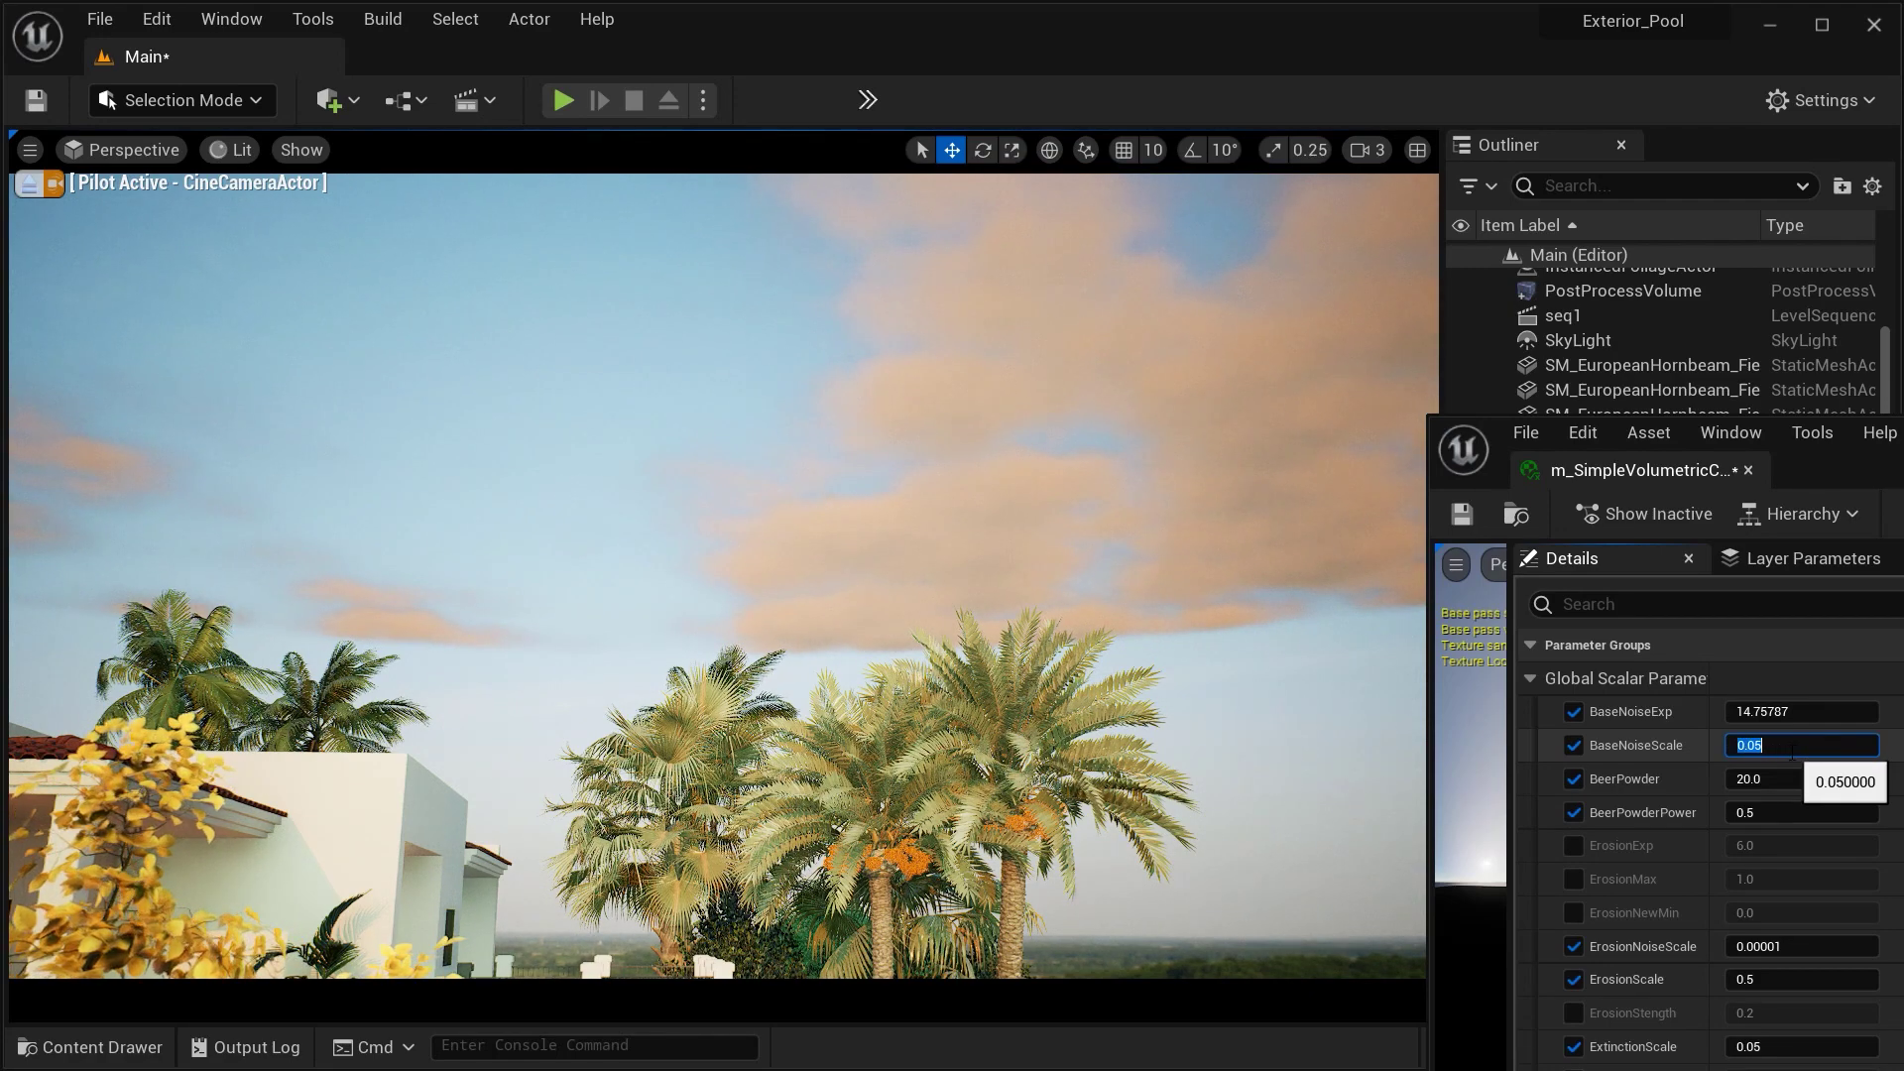
pyautogui.write('0.06')
pyautogui.press('Return')
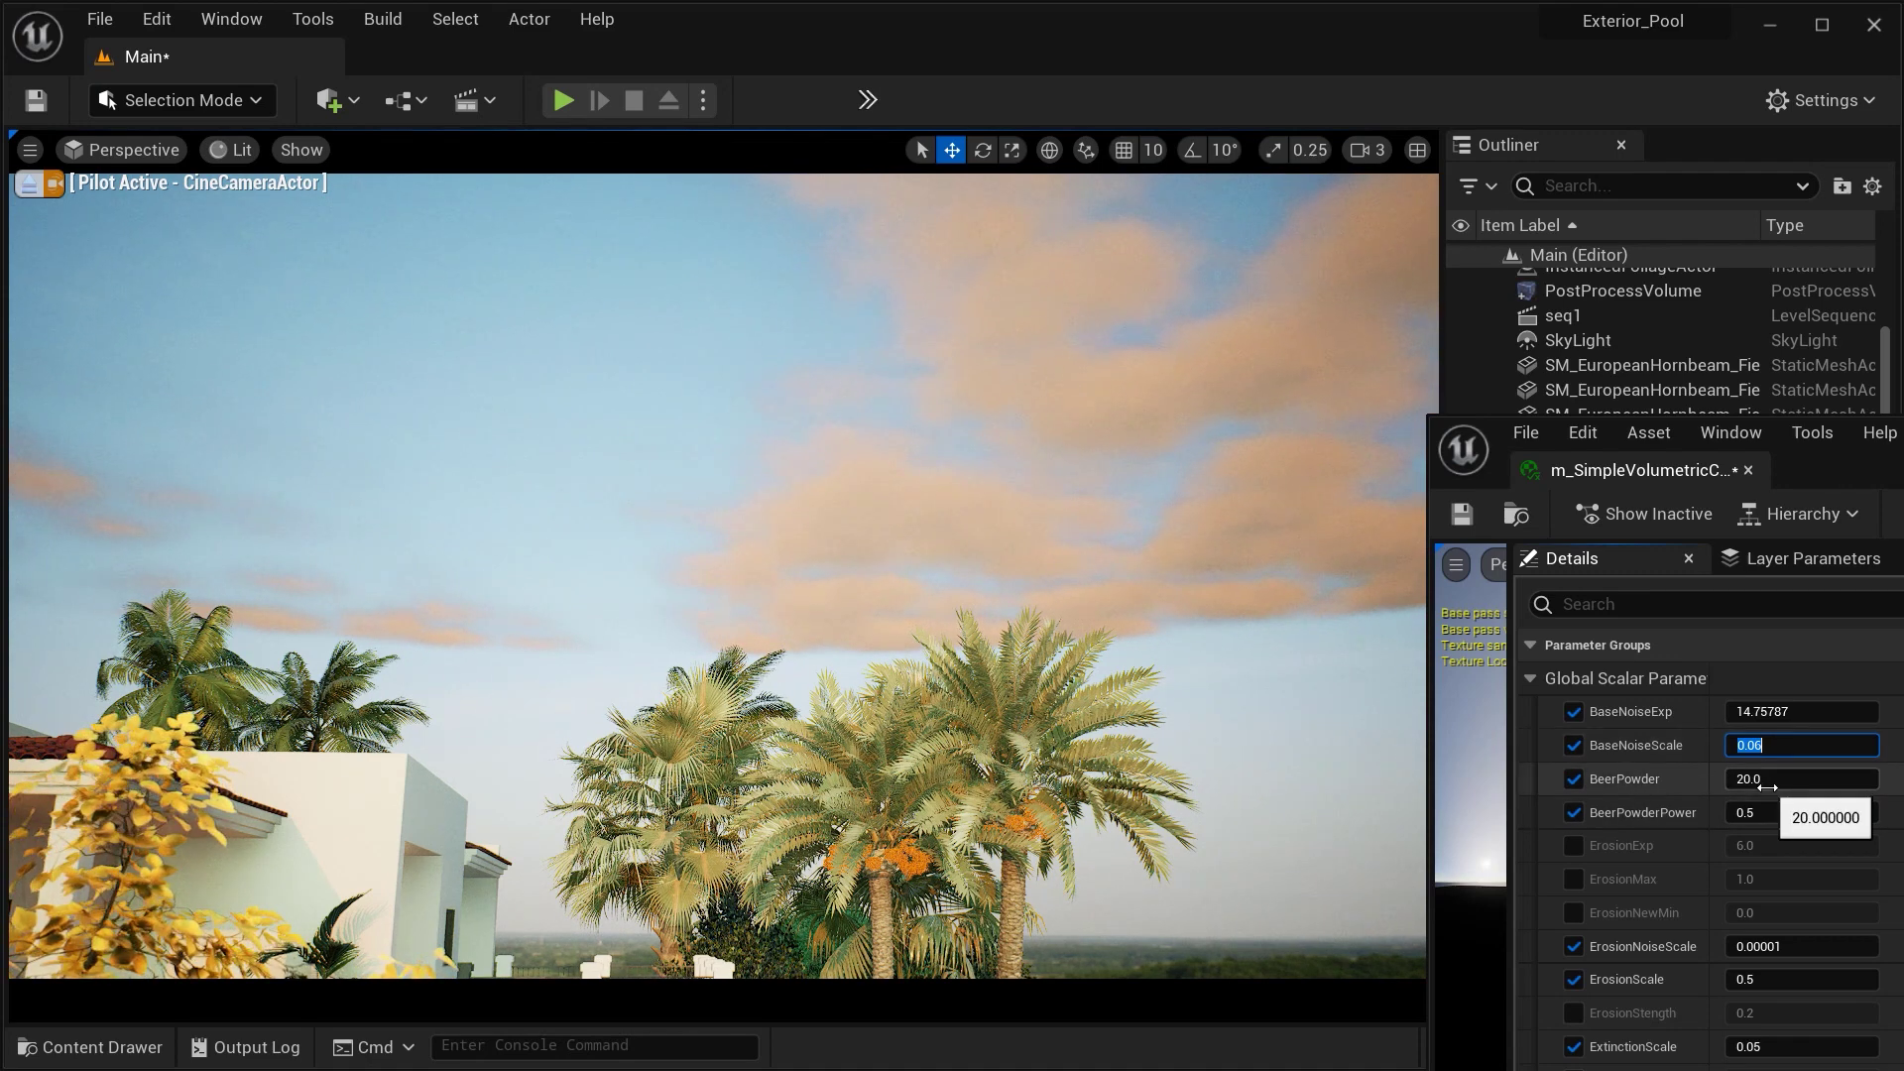
# Raise the cloud material's BeerPowder to about 44.87 and its BeerPowderPower to about 0.99.
pyautogui.moveTo(1750, 778); pyautogui.dragTo(1737, 778)
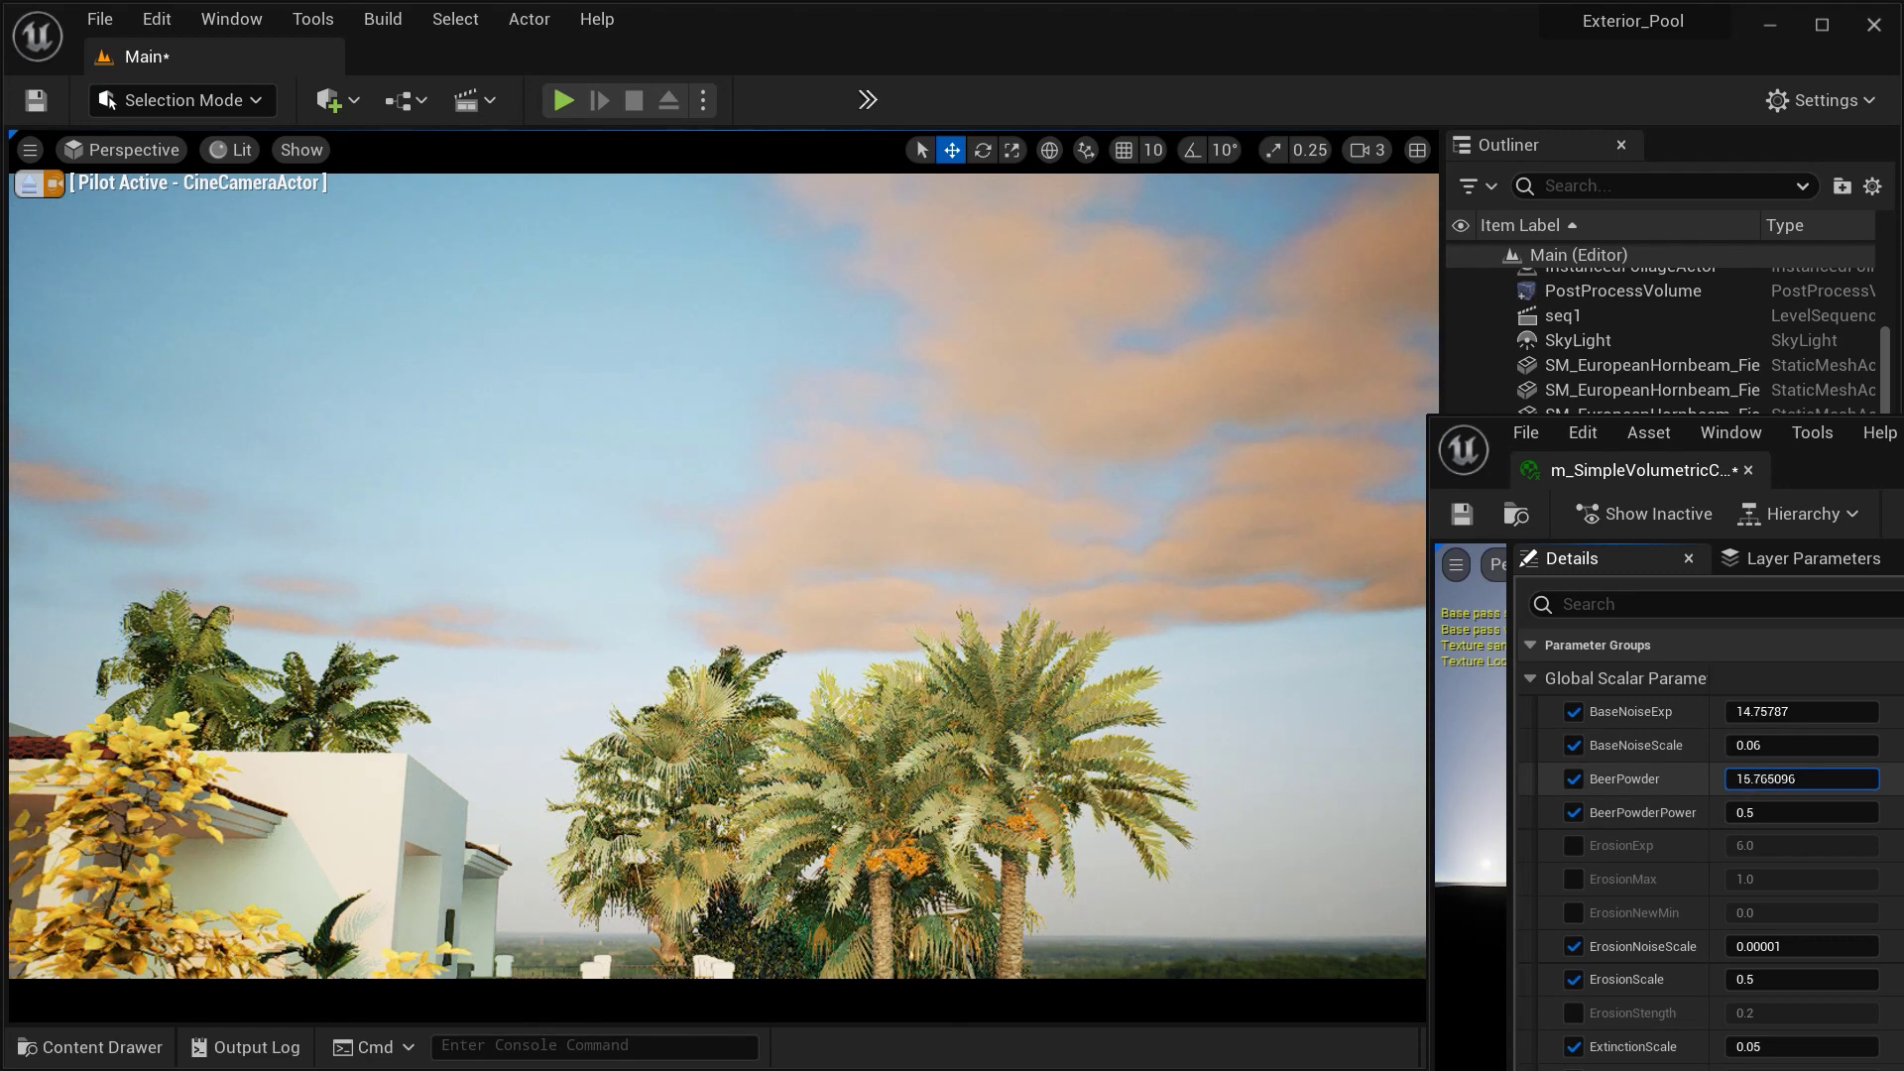
pyautogui.moveTo(1737, 778)
pyautogui.mouseDown()
pyautogui.moveTo(1715, 778)
pyautogui.moveTo(1748, 778)
pyautogui.moveTo(1752, 812)
pyautogui.mouseUp()
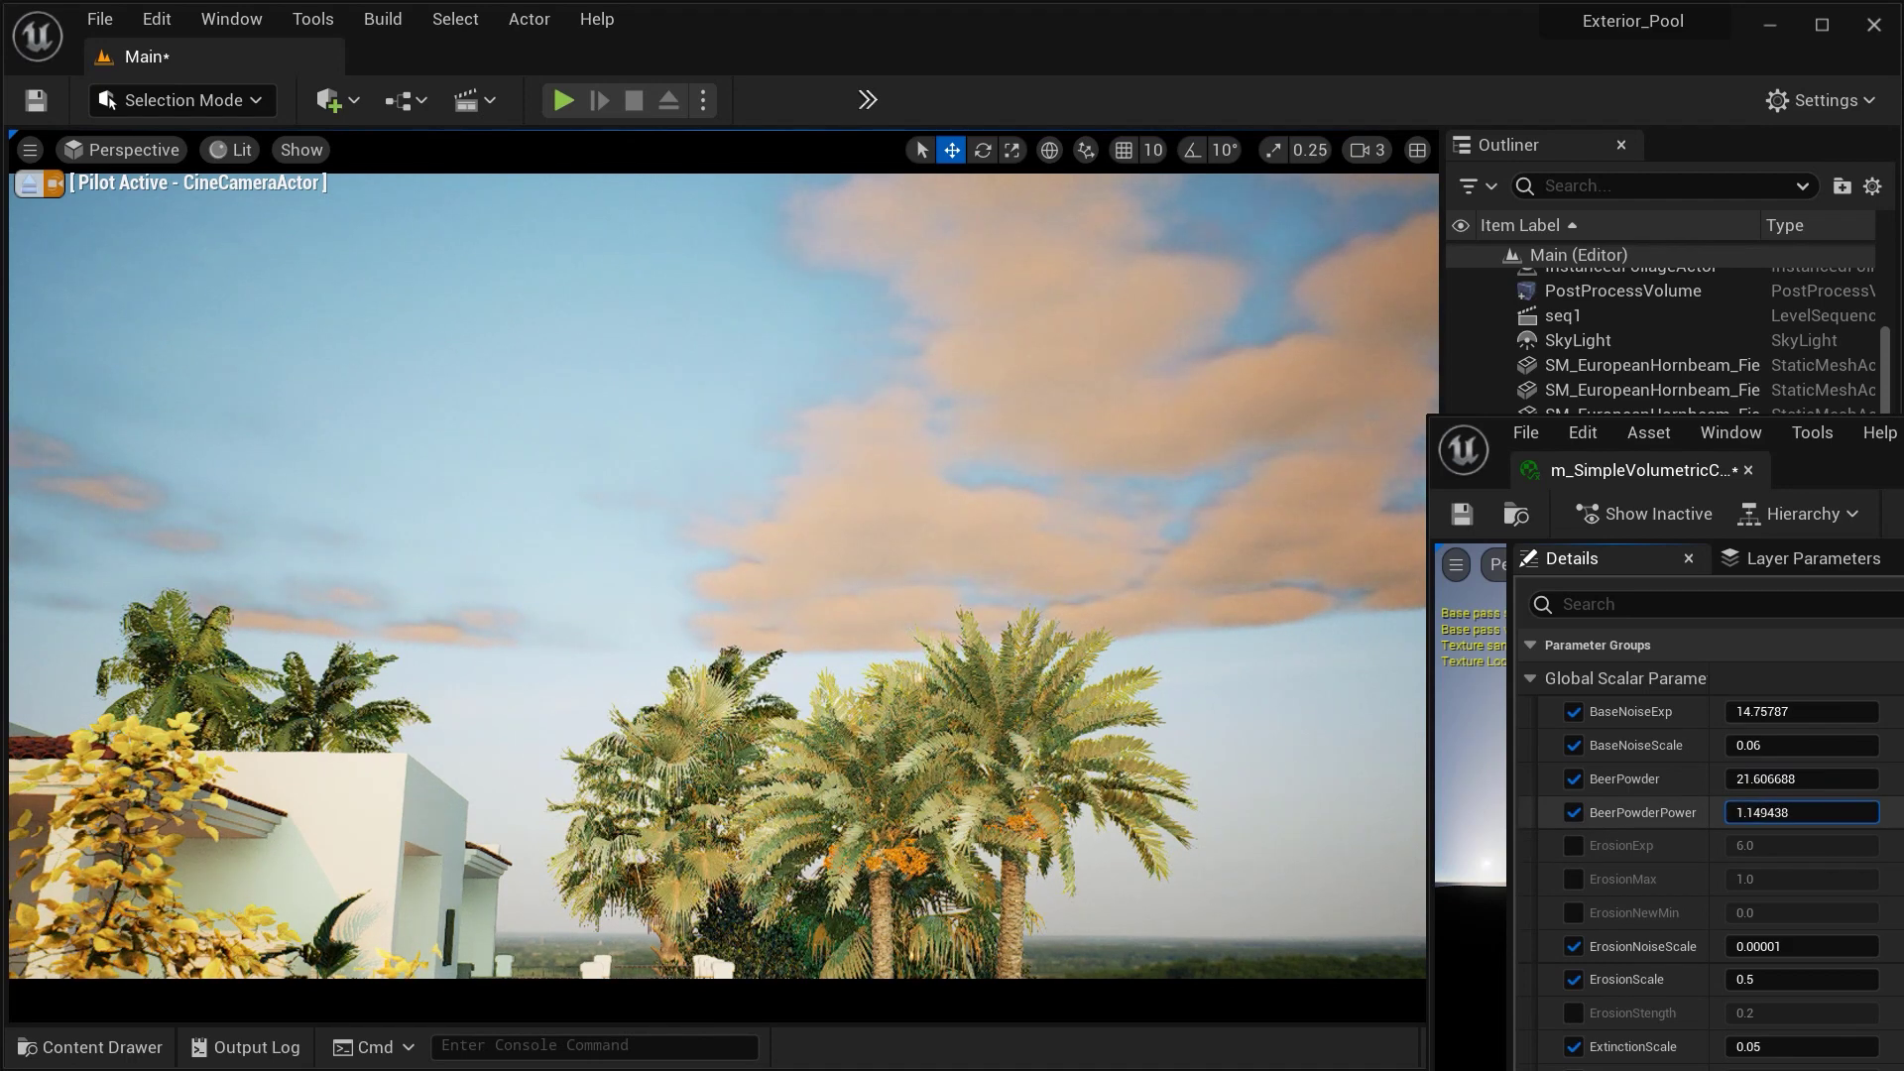
pyautogui.moveTo(1752, 812)
pyautogui.mouseDown()
pyautogui.moveTo(1764, 778)
pyautogui.moveTo(1756, 812)
pyautogui.mouseUp()
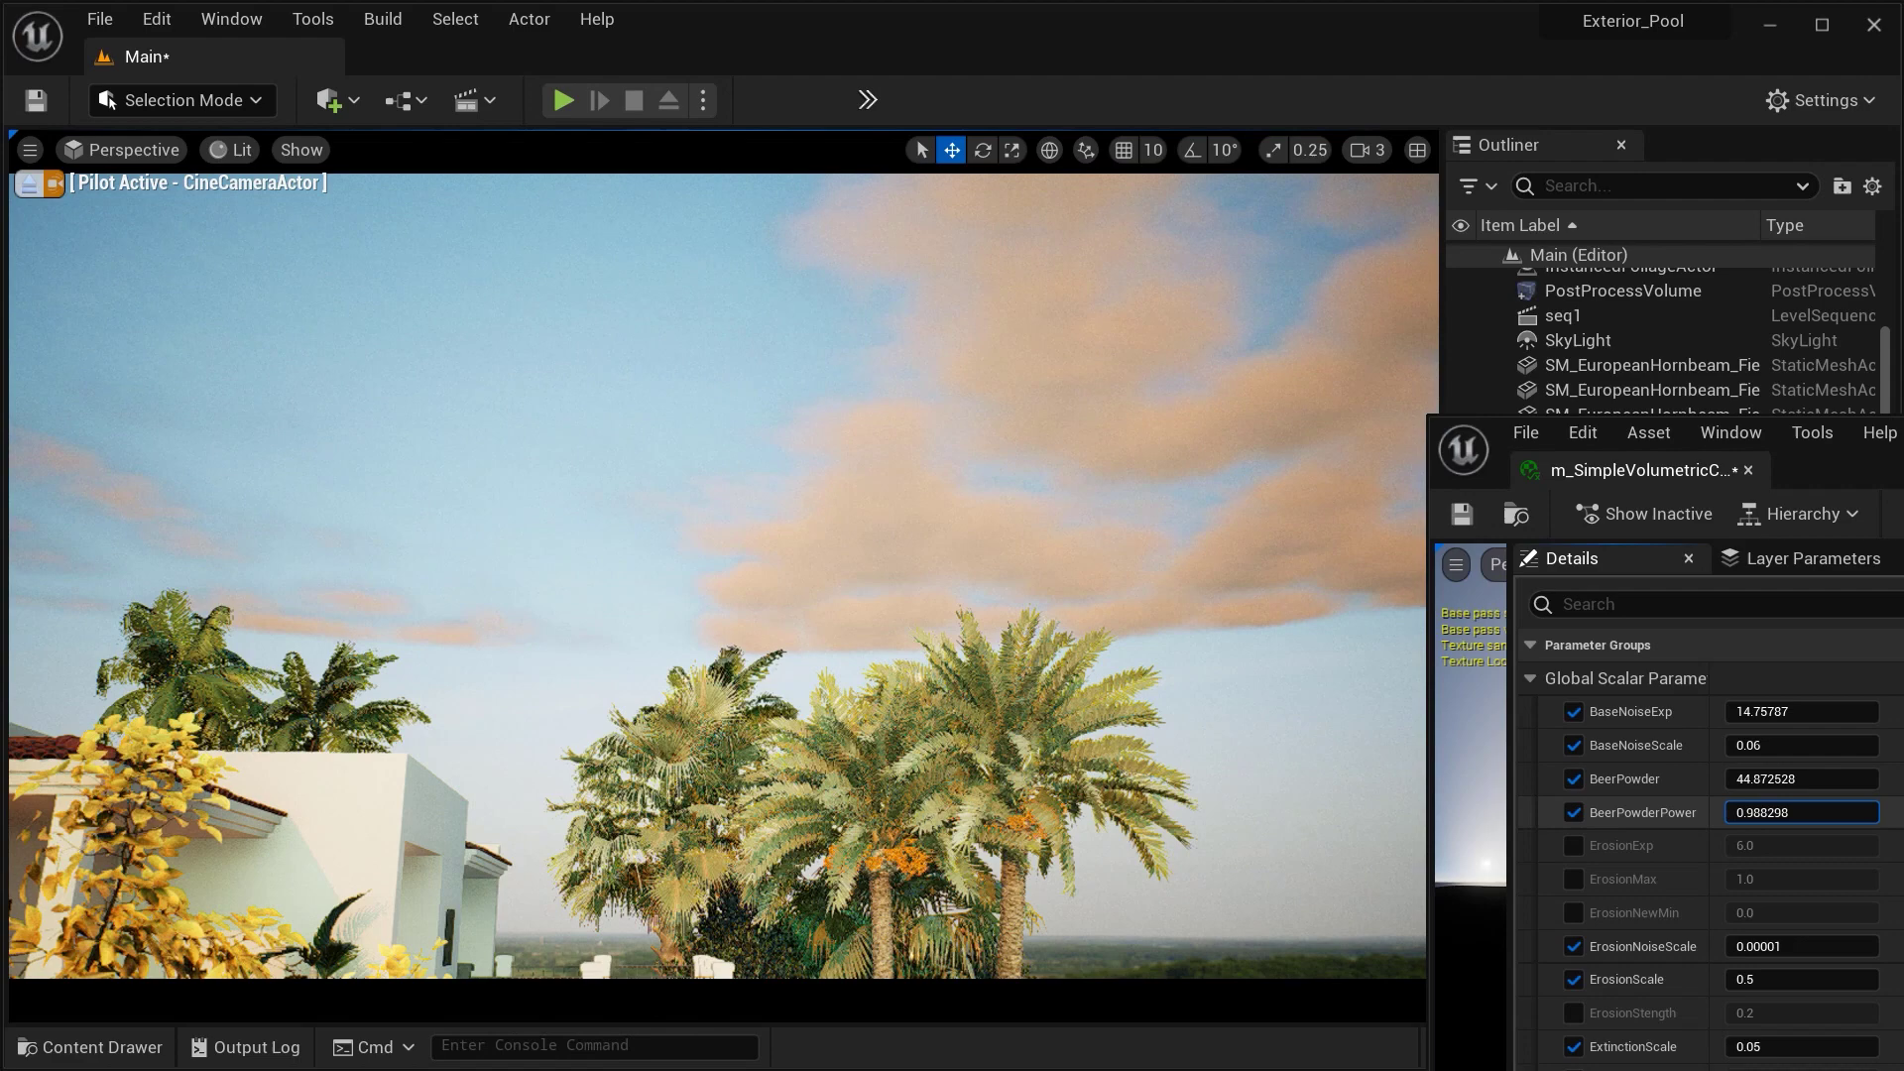
# Try ErosionNoiseScale values of about 0.0256 and 0.00005 on the cloud material, and restore it to 0.00001.
pyautogui.moveTo(1140, 684); pyautogui.dragTo(1178, 690, button='right')
pyautogui.moveTo(1670, 926); pyautogui.dragTo(1669, 801, button='right')
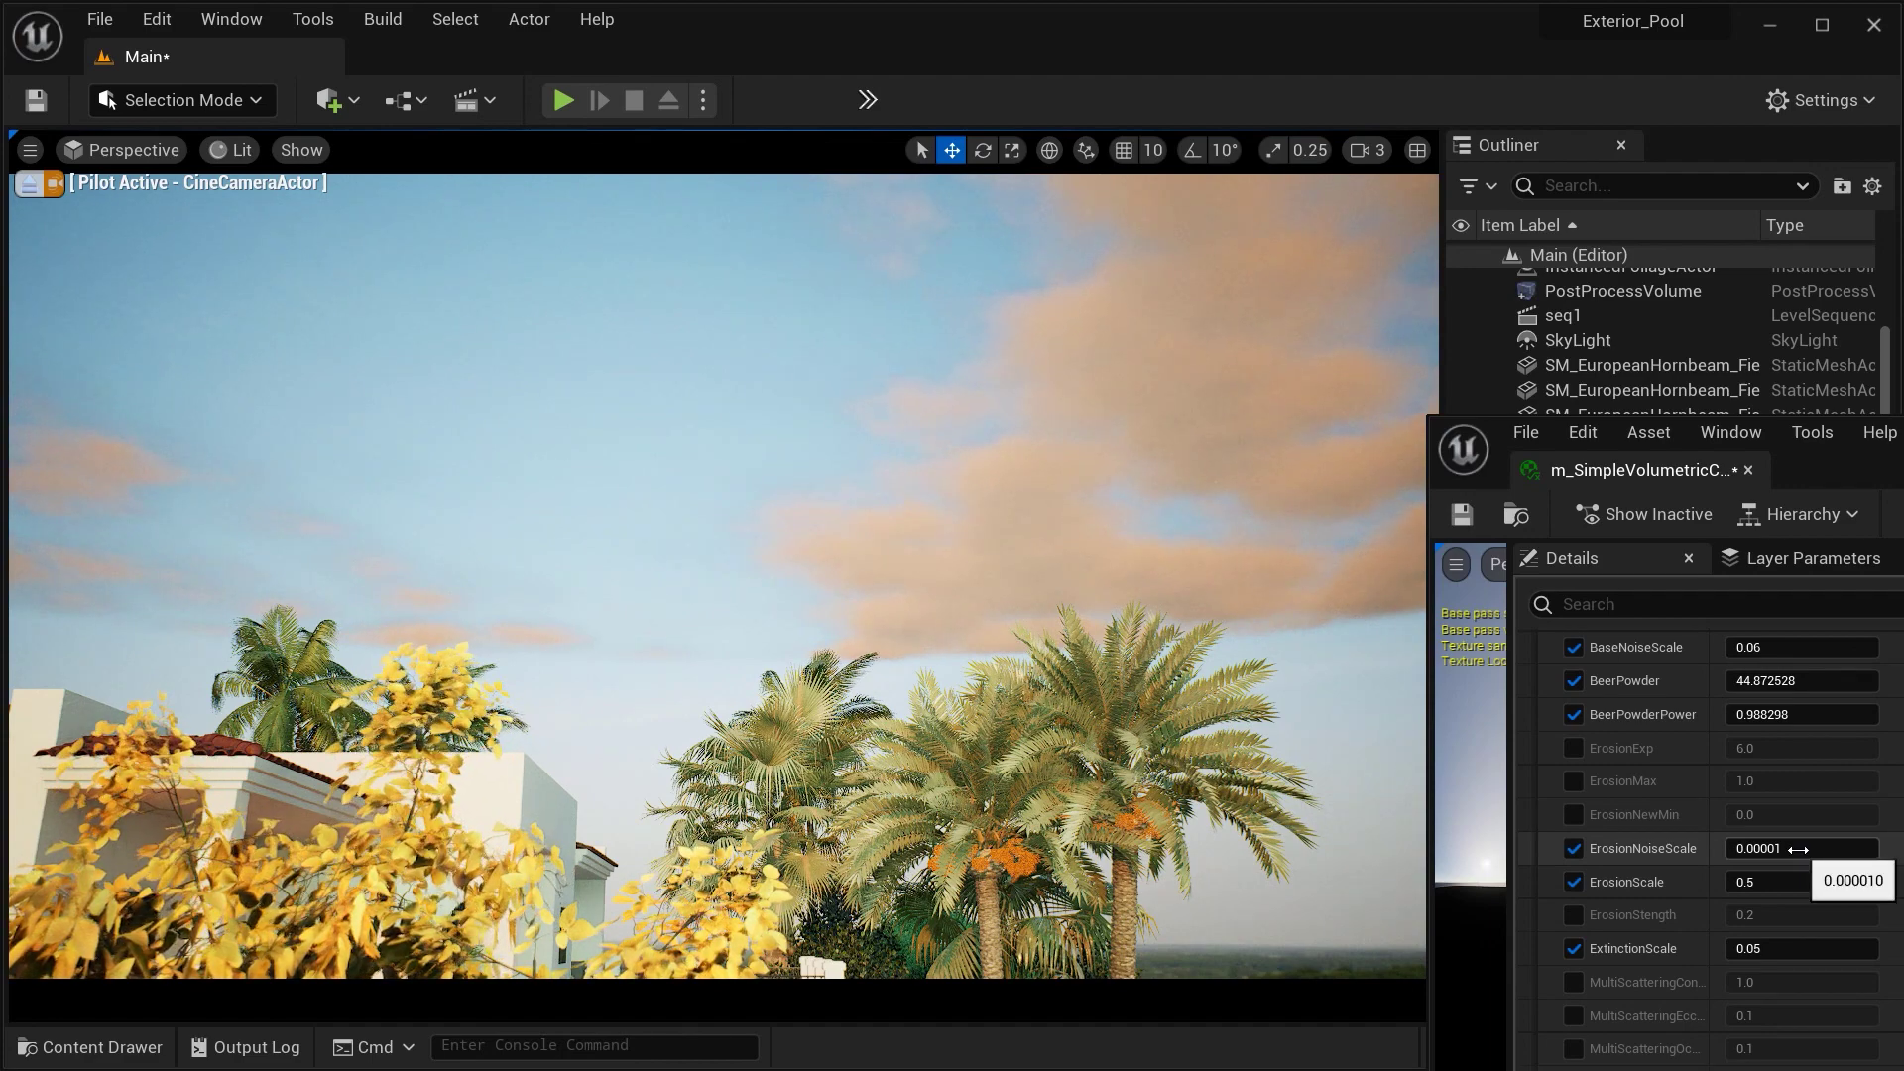
pyautogui.moveTo(1798, 848)
pyautogui.mouseDown()
pyautogui.moveTo(1844, 849)
pyautogui.moveTo(1820, 849)
pyautogui.mouseUp()
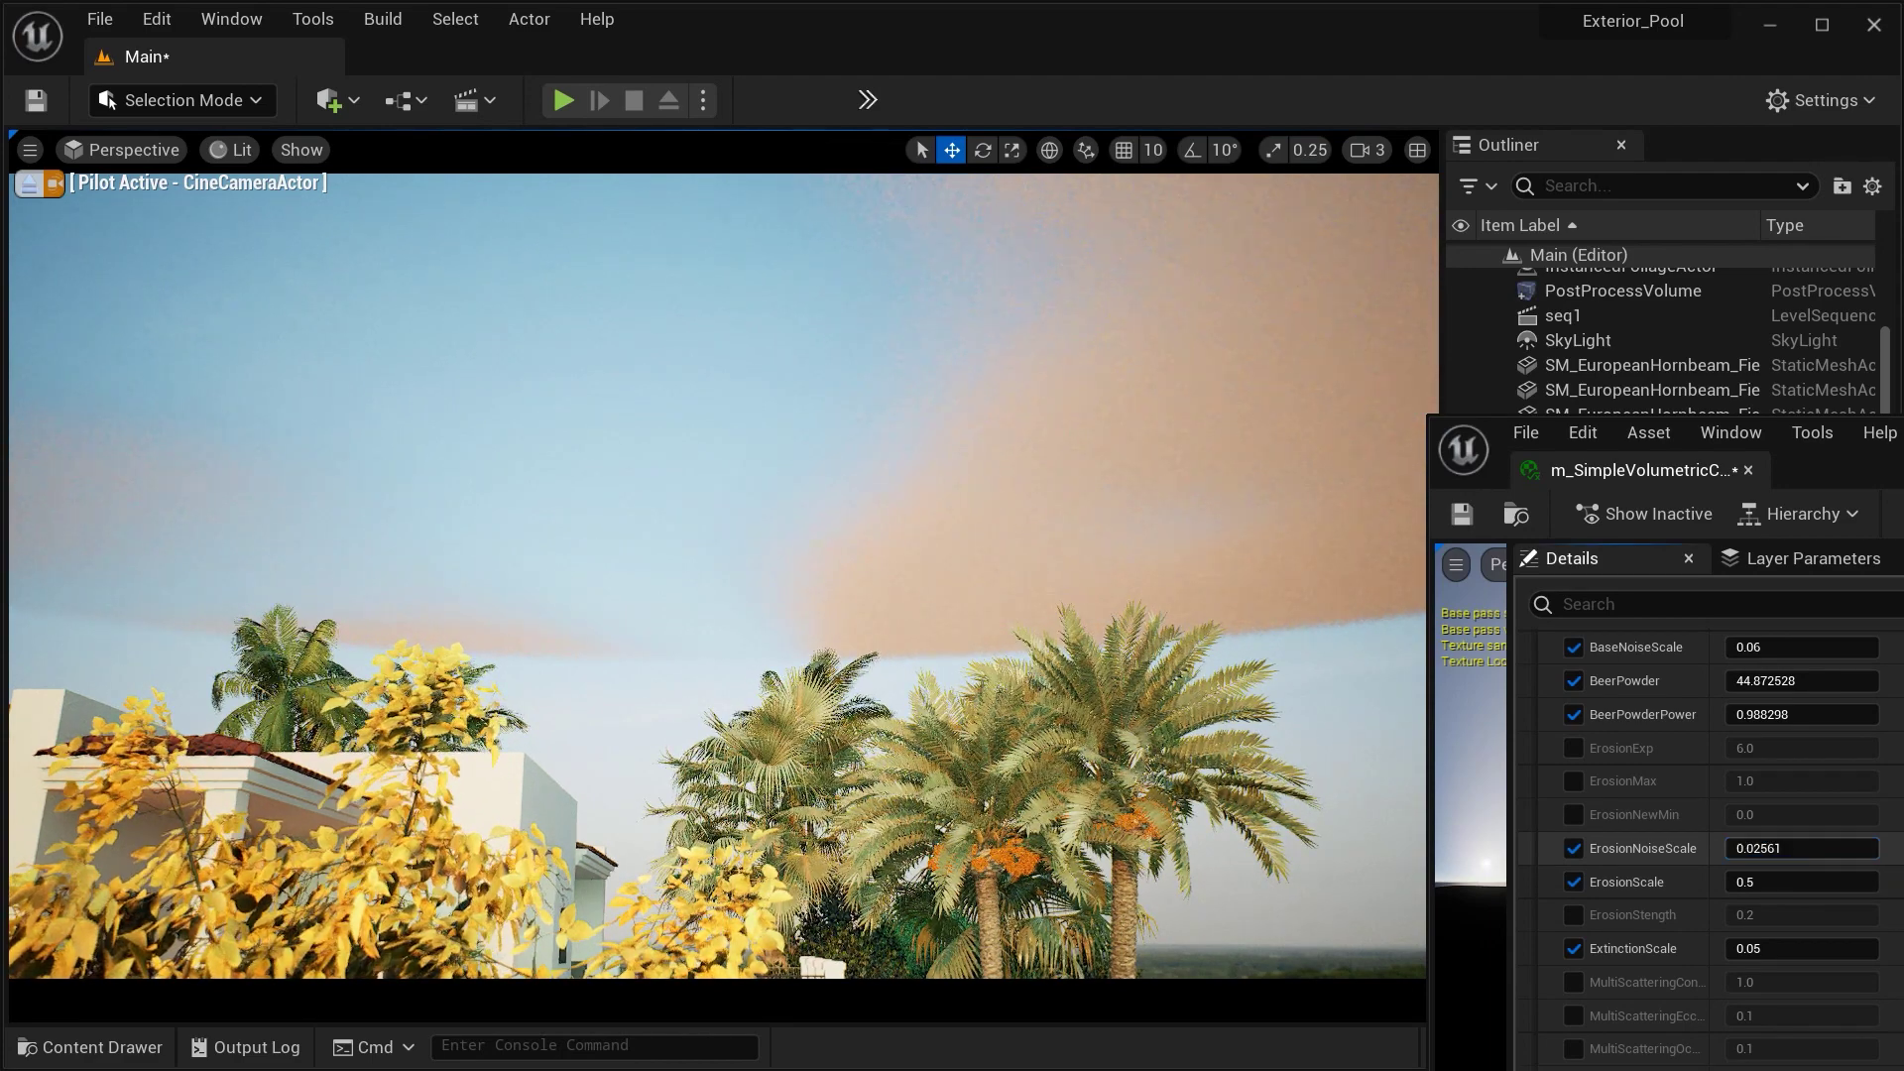
pyautogui.click(1800, 848)
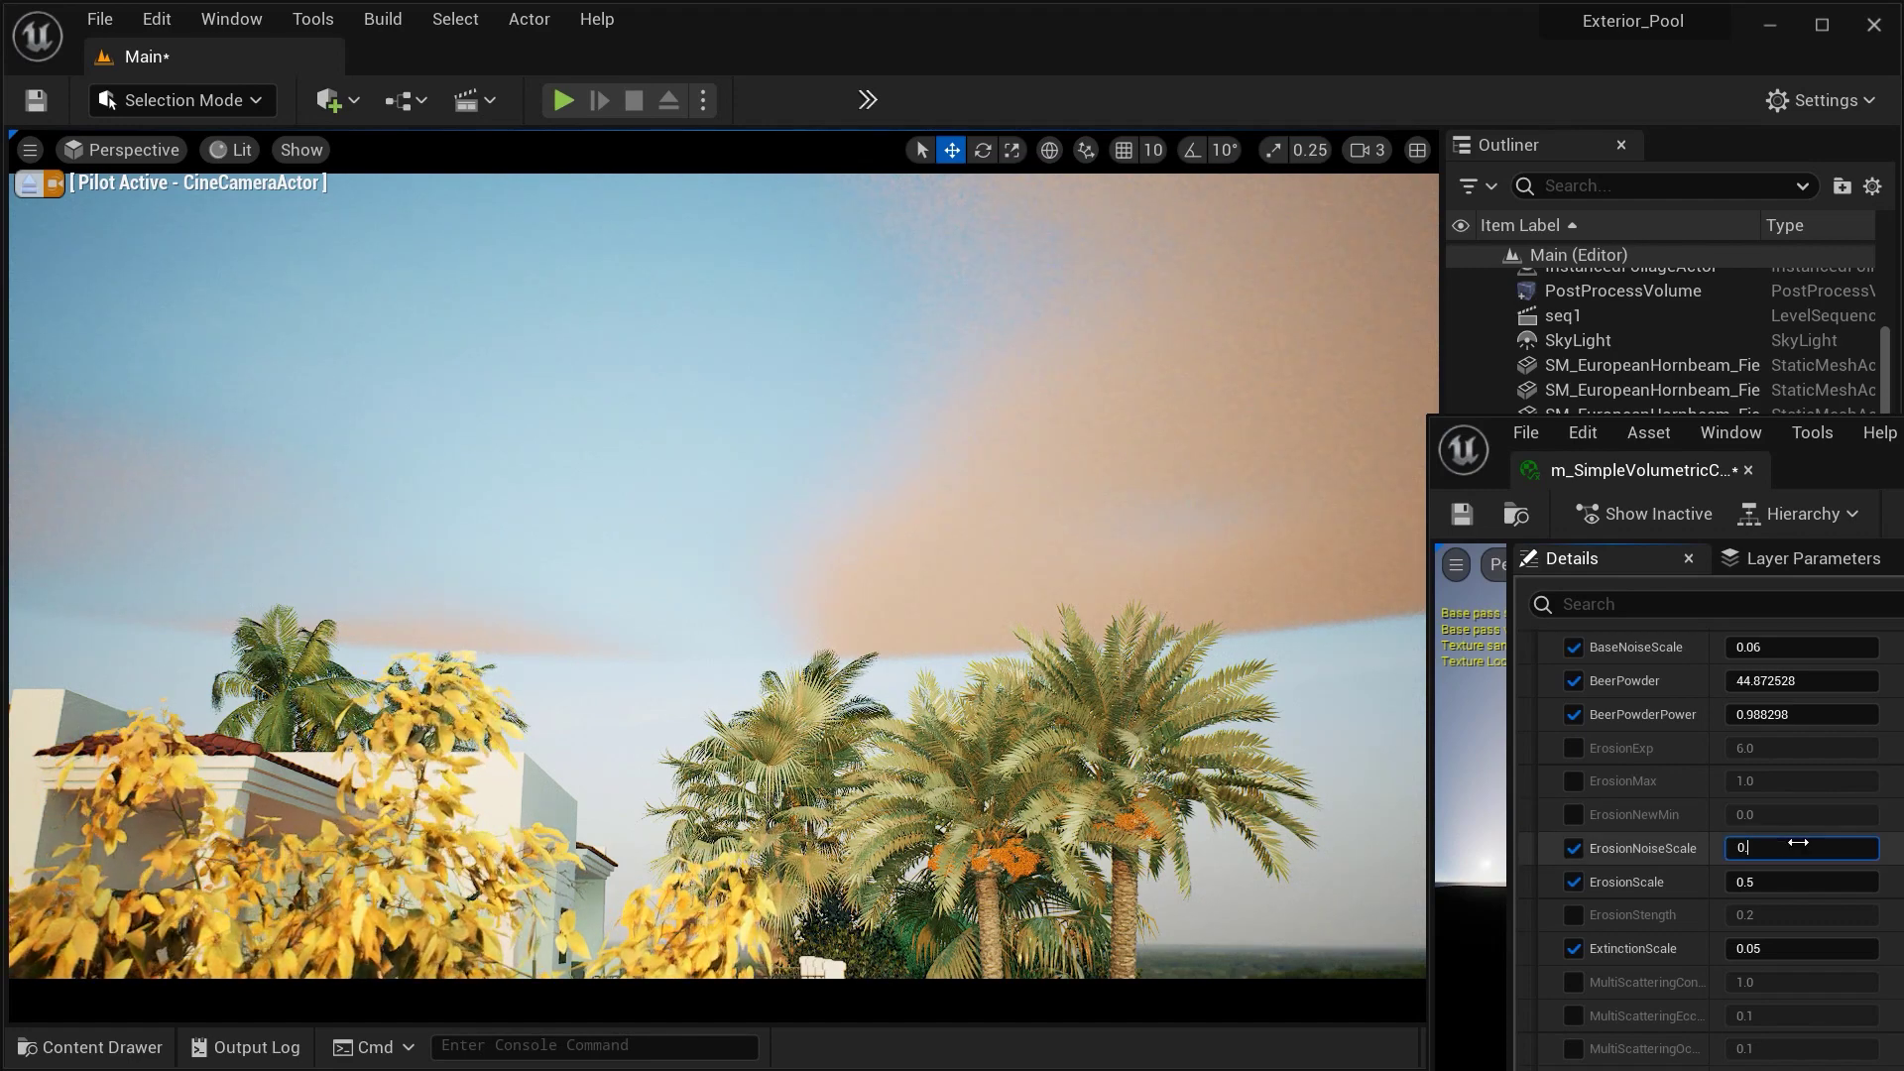
pyautogui.press('Return')
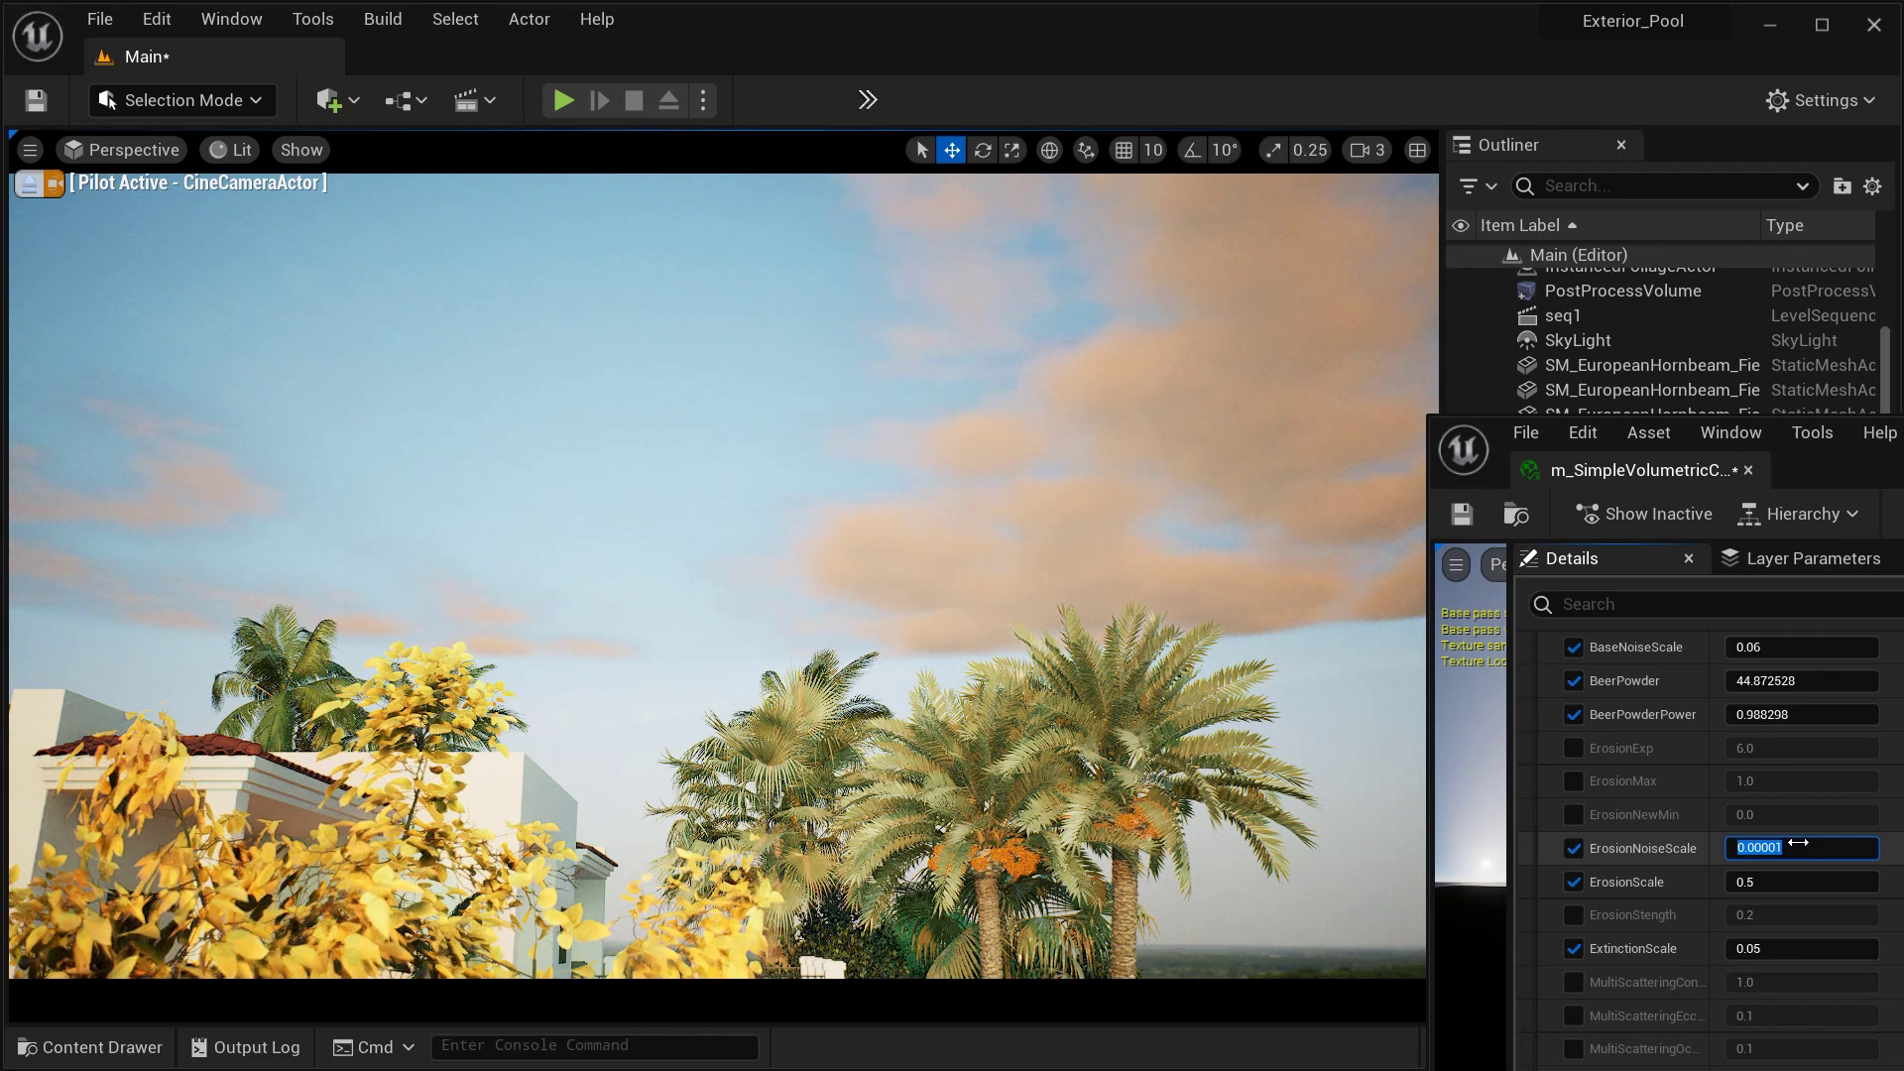
pyautogui.write('0.0000')
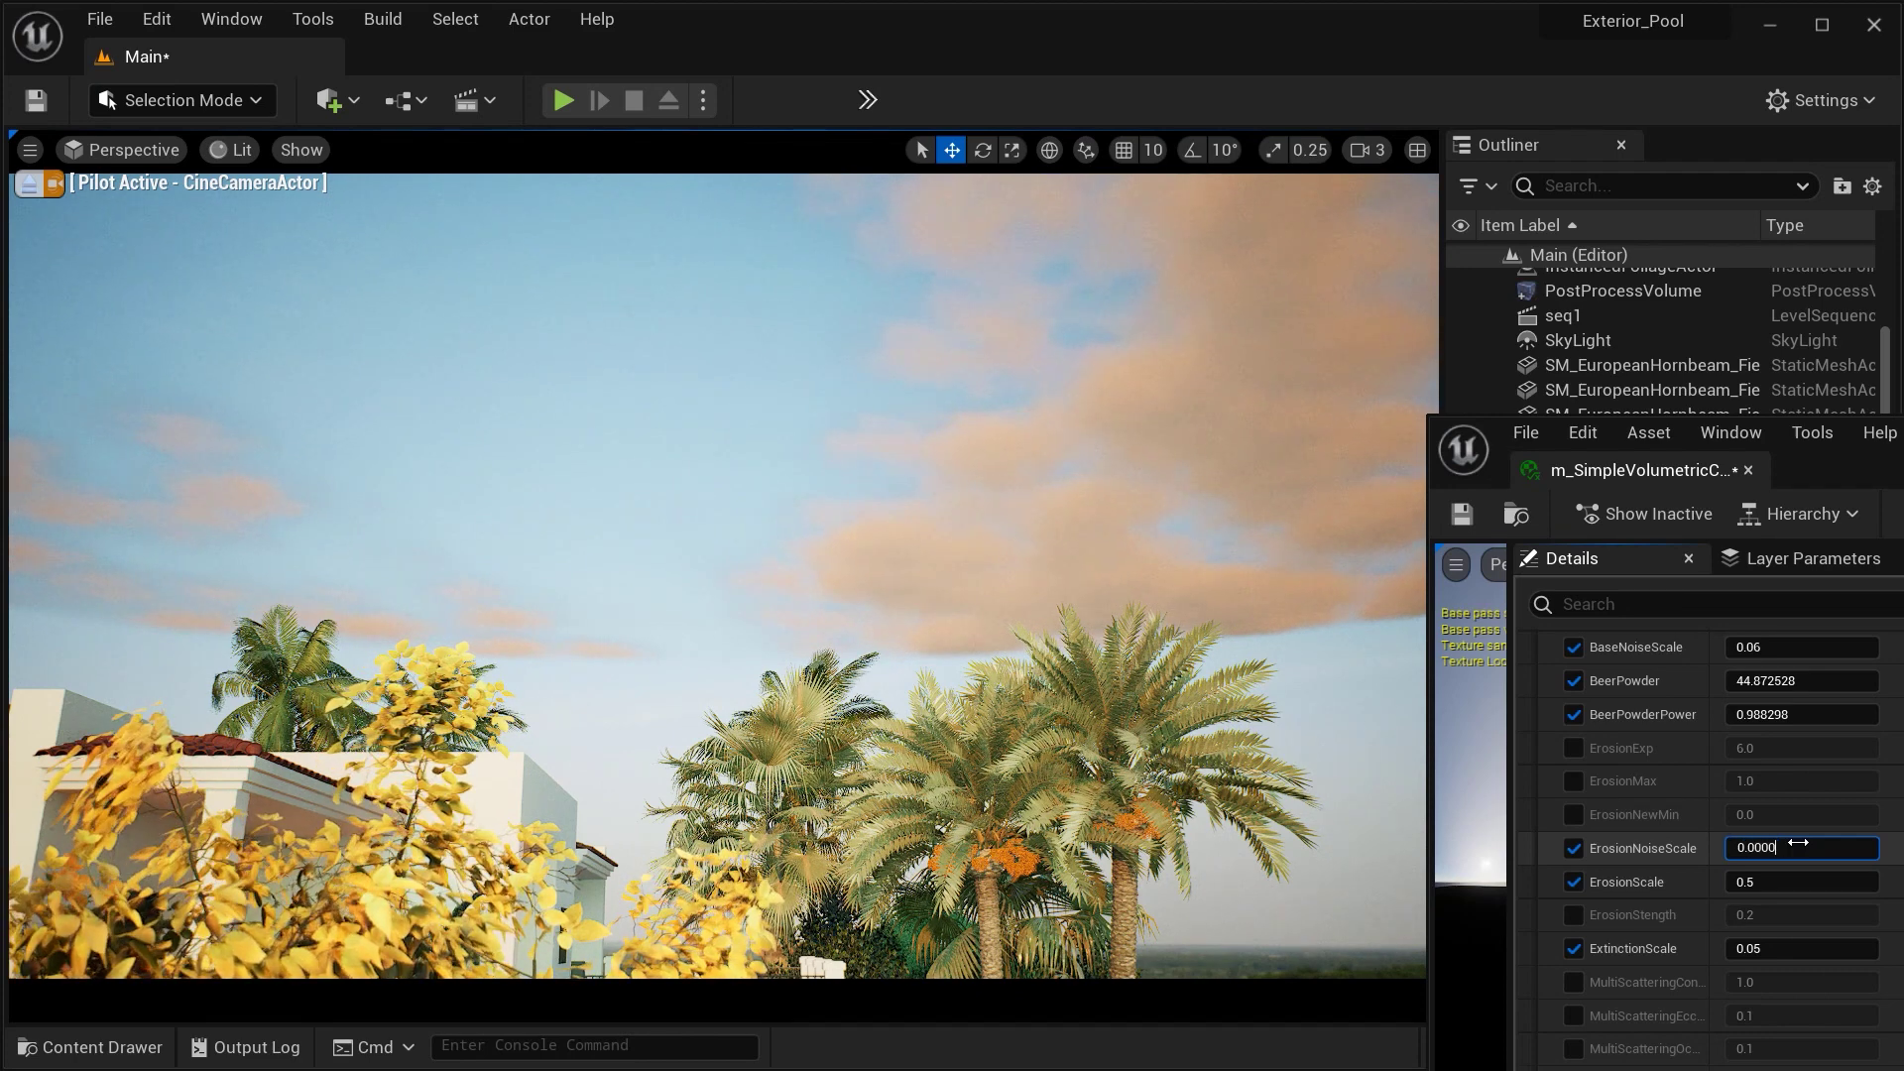
pyautogui.write('5')
pyautogui.press('Return')
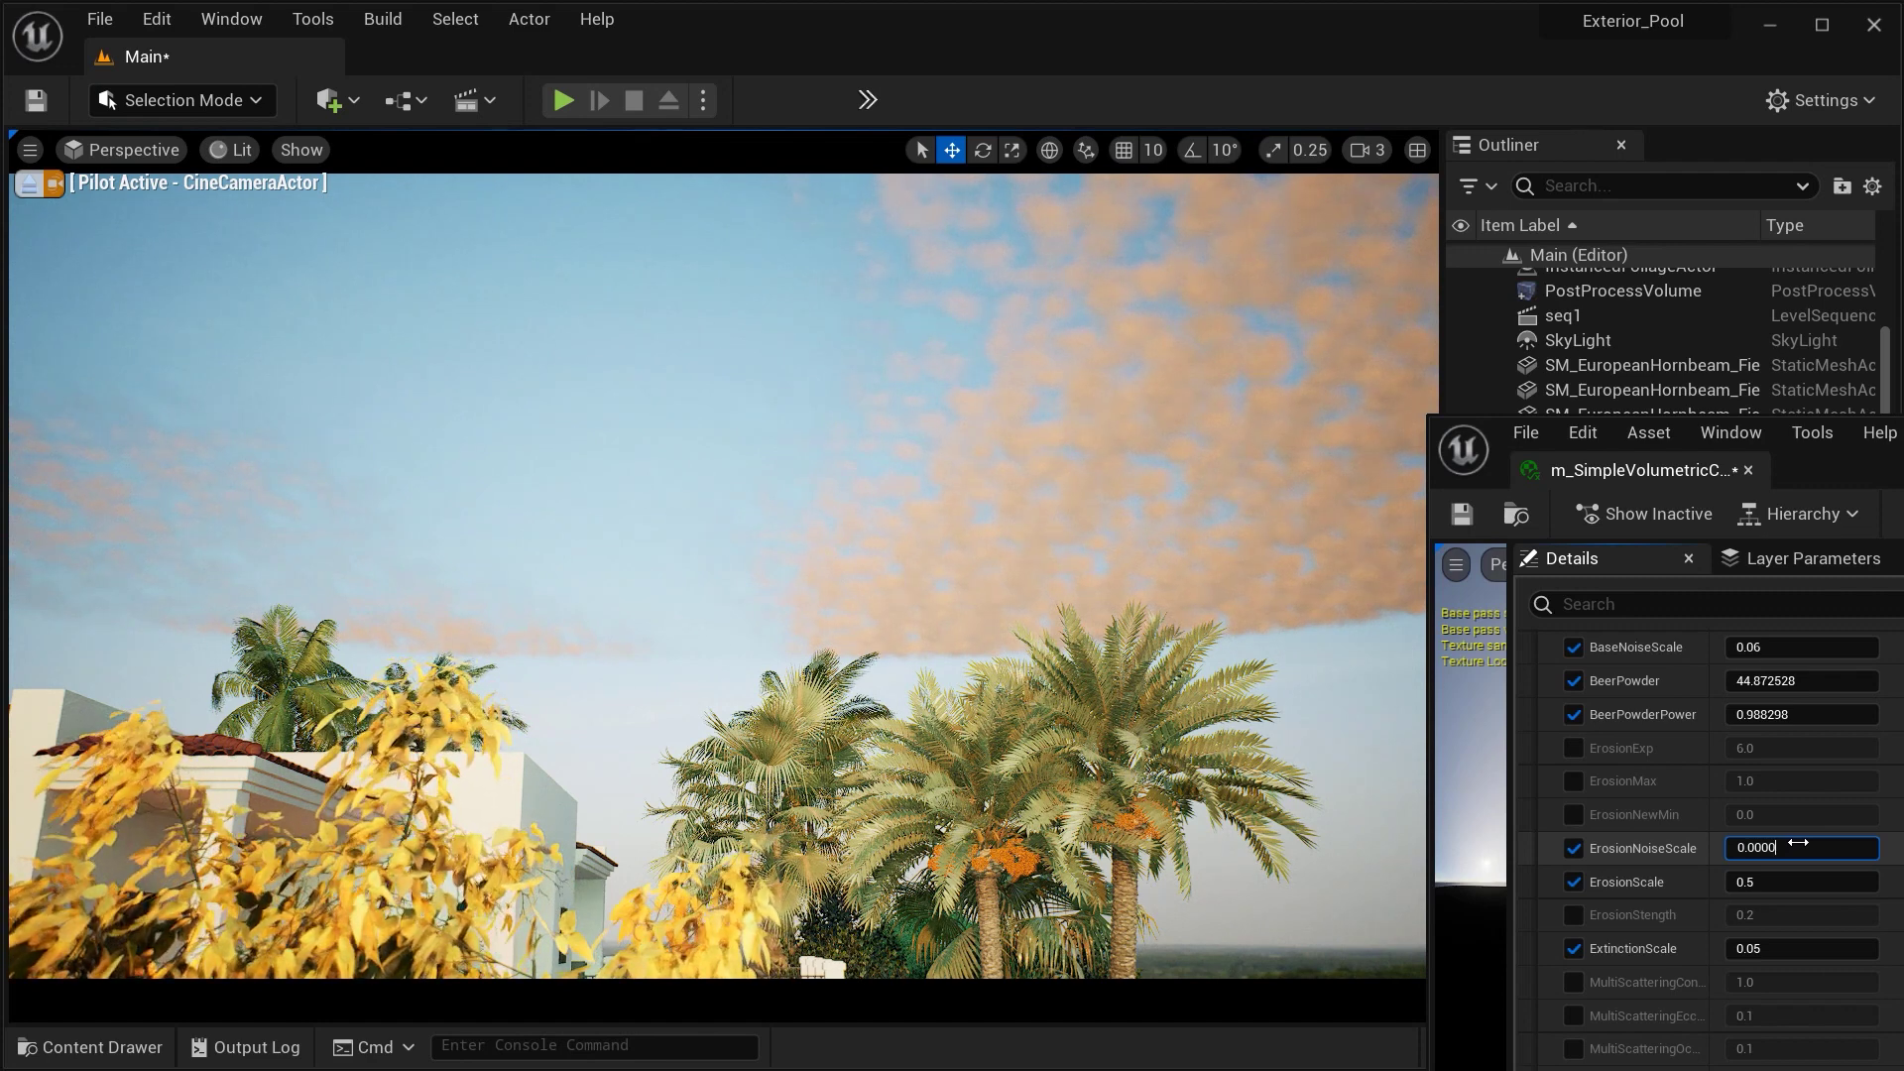
pyautogui.press('Return')
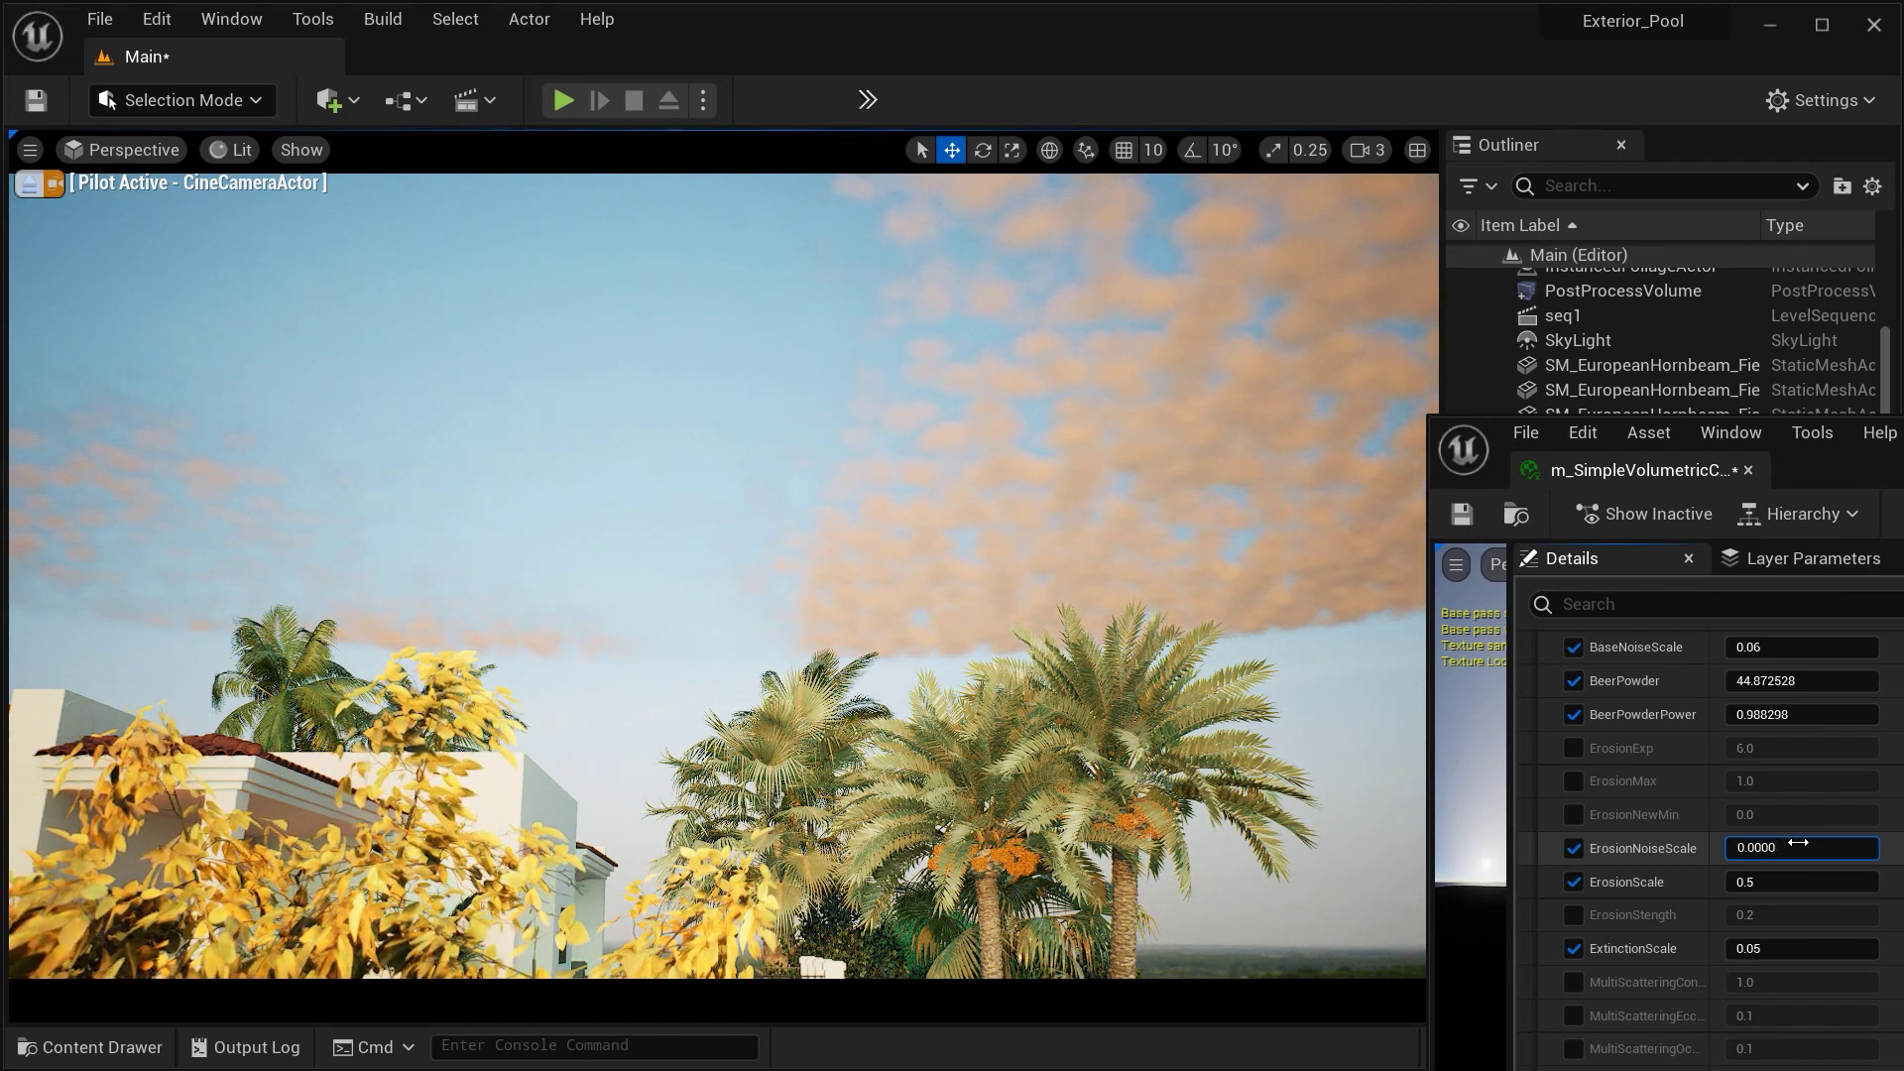
pyautogui.press('Return')
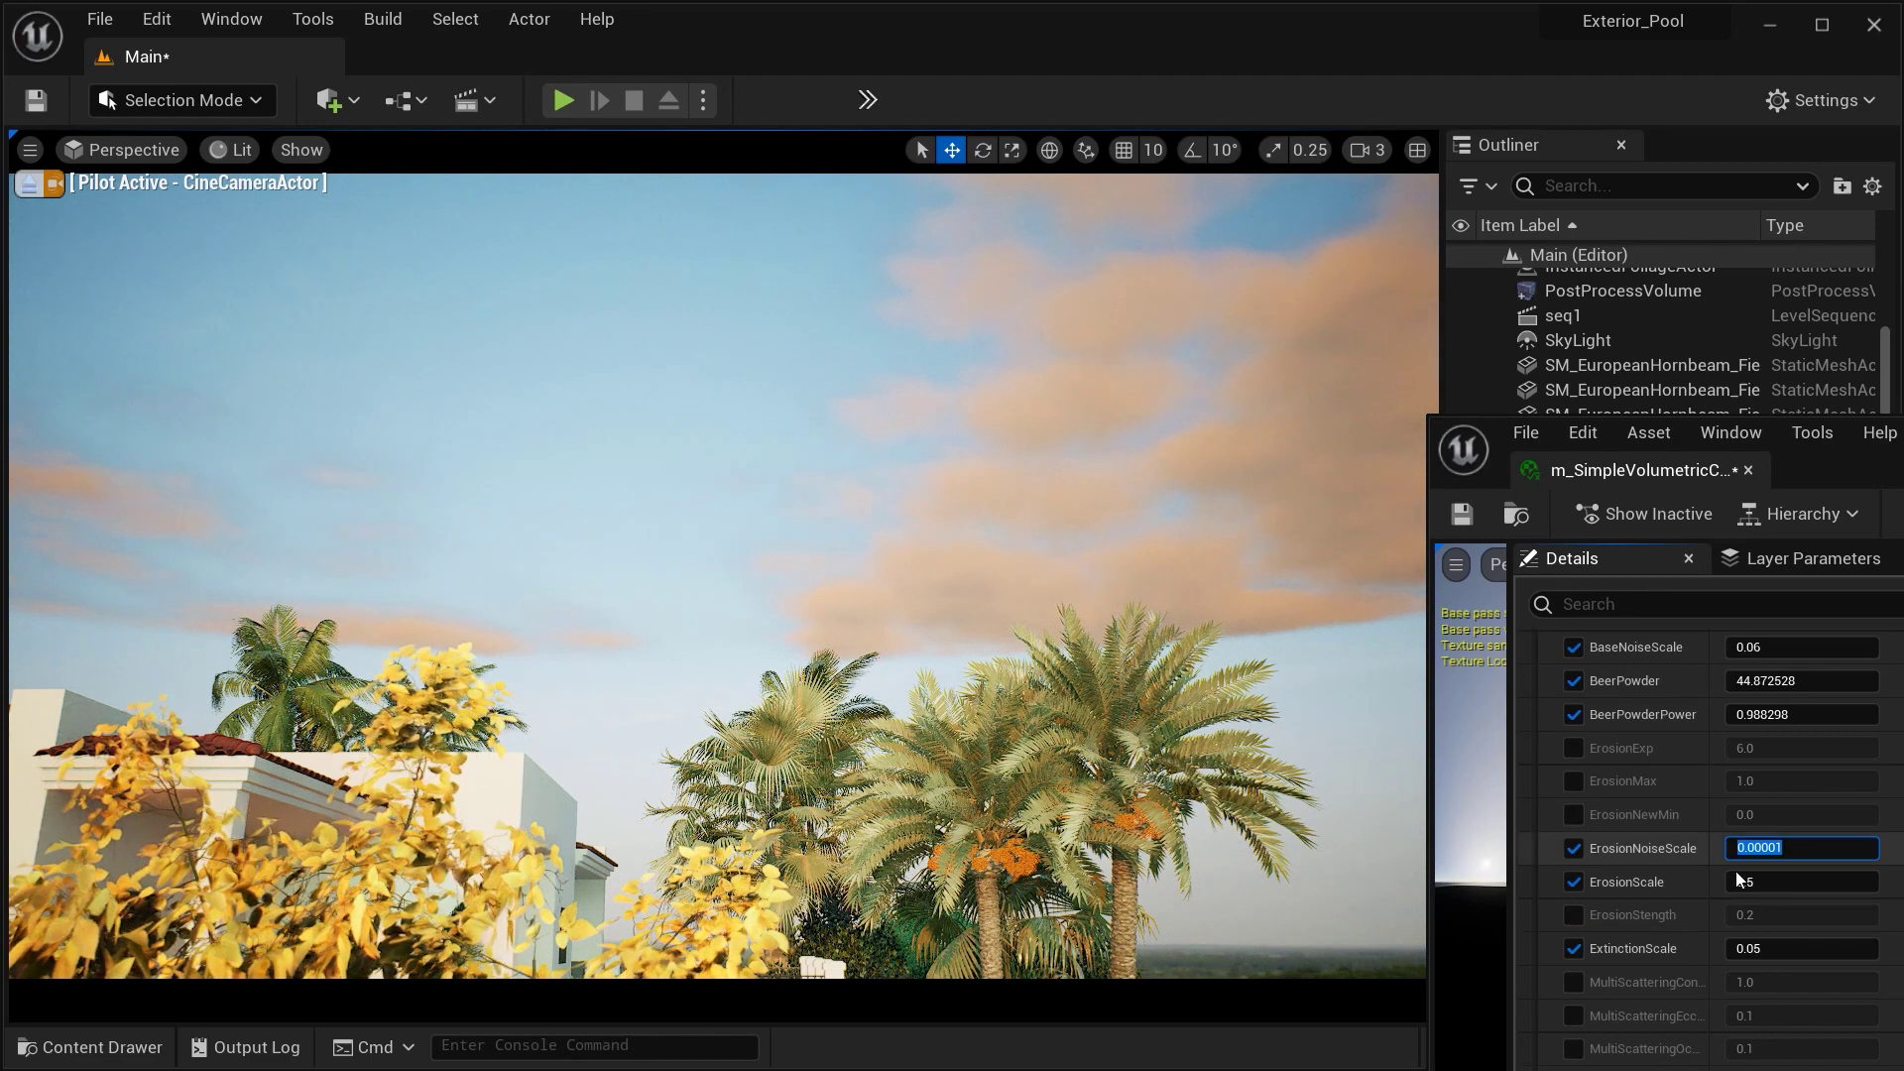
# Try lowering the cloud material's ErosionScale to about -0.04, and reset it to the default 0.5.
pyautogui.moveTo(1753, 881); pyautogui.dragTo(1815, 884)
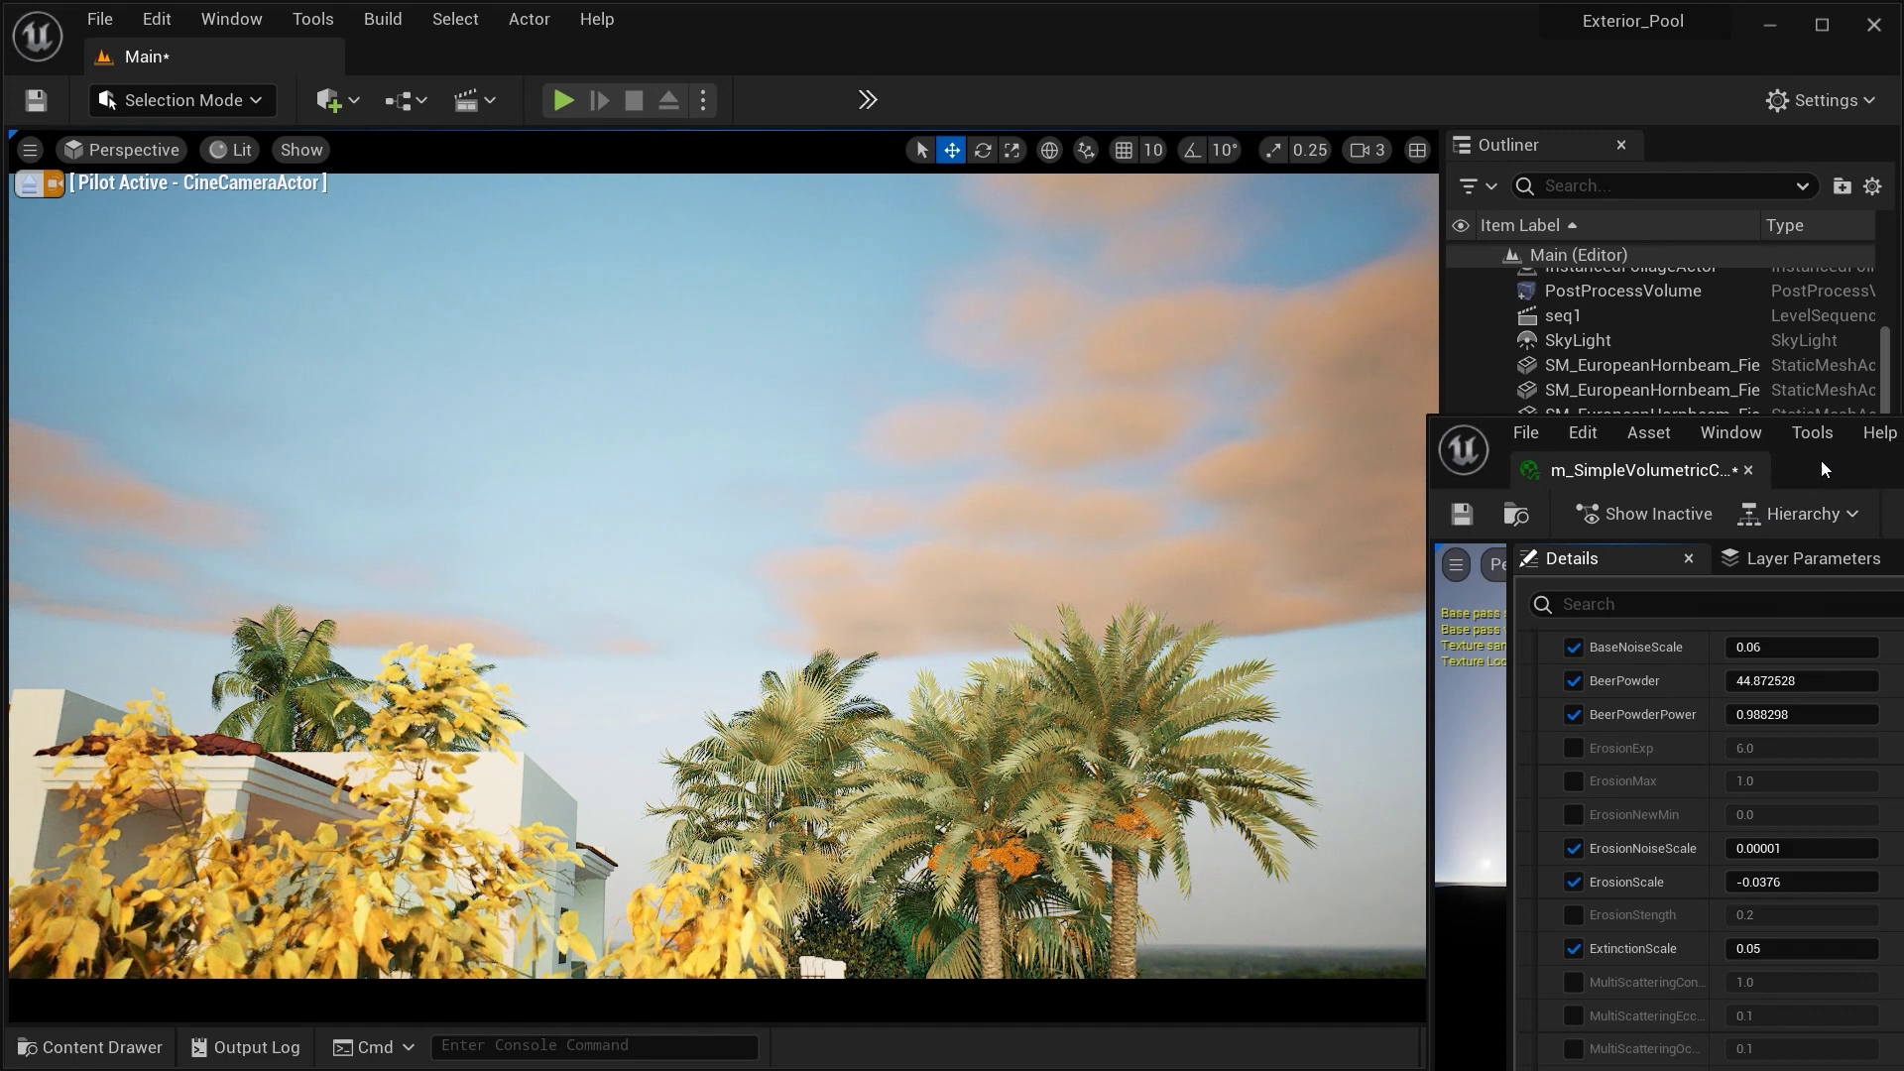
pyautogui.moveTo(1821, 460); pyautogui.dragTo(1694, 377)
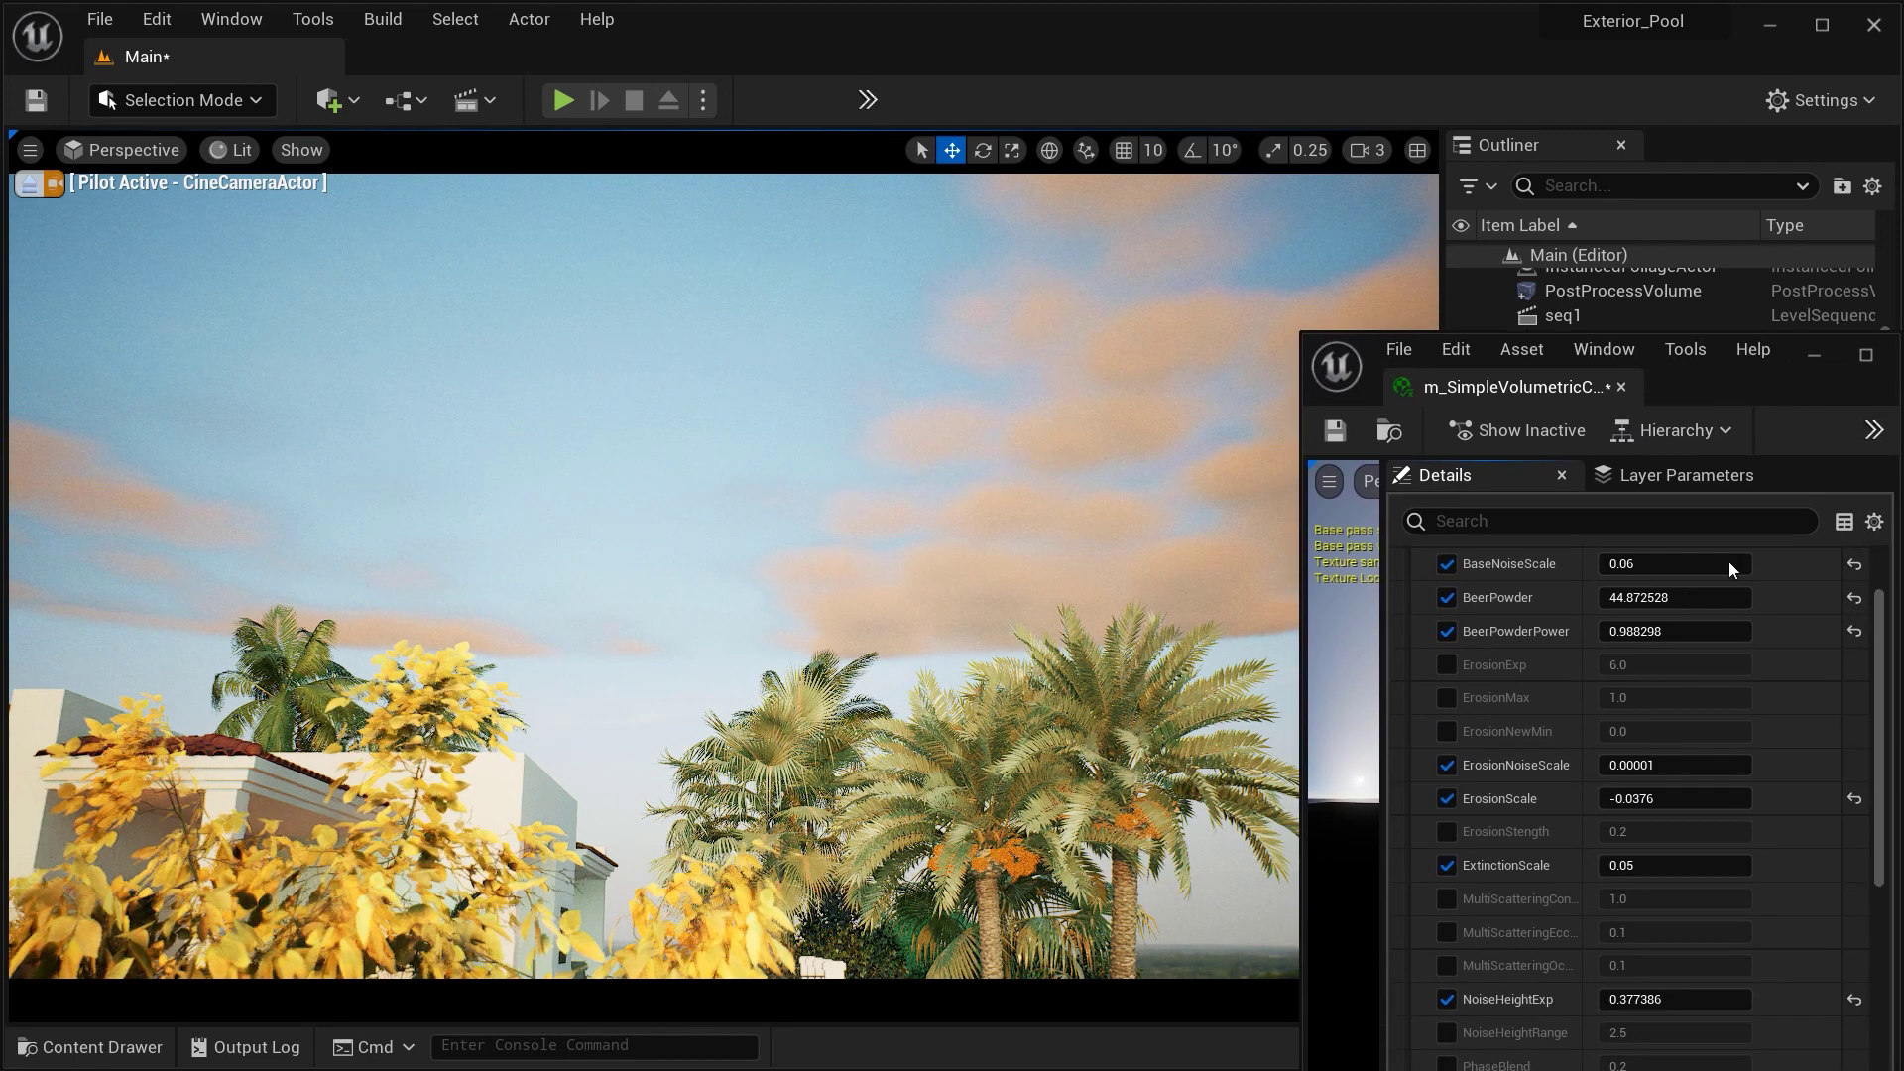
pyautogui.click(1853, 798)
pyautogui.moveTo(1755, 393); pyautogui.dragTo(1870, 390)
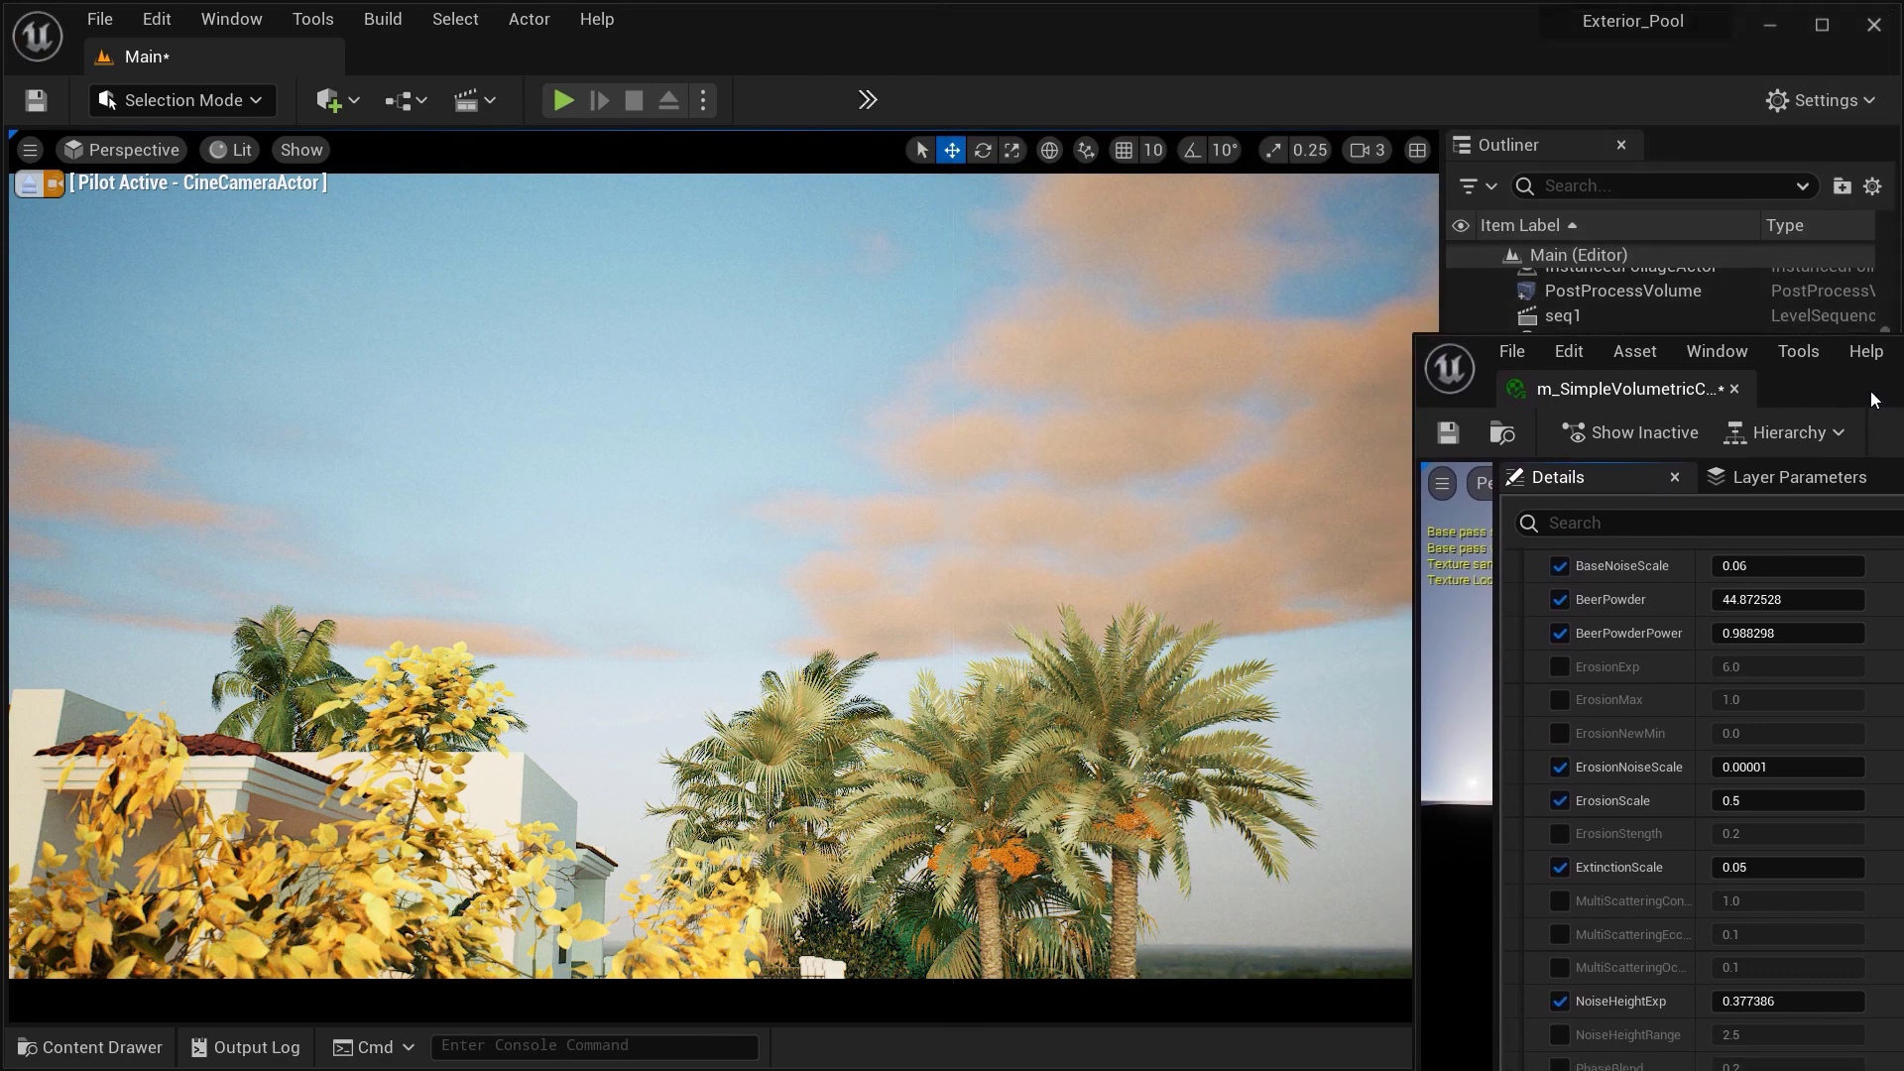
# Try an ExtinctionScale of about 0.037 on the cloud material, and reset it to the default 0.05.
pyautogui.scroll(-3, 1638, 771)
pyautogui.scroll(-1, 1638, 770)
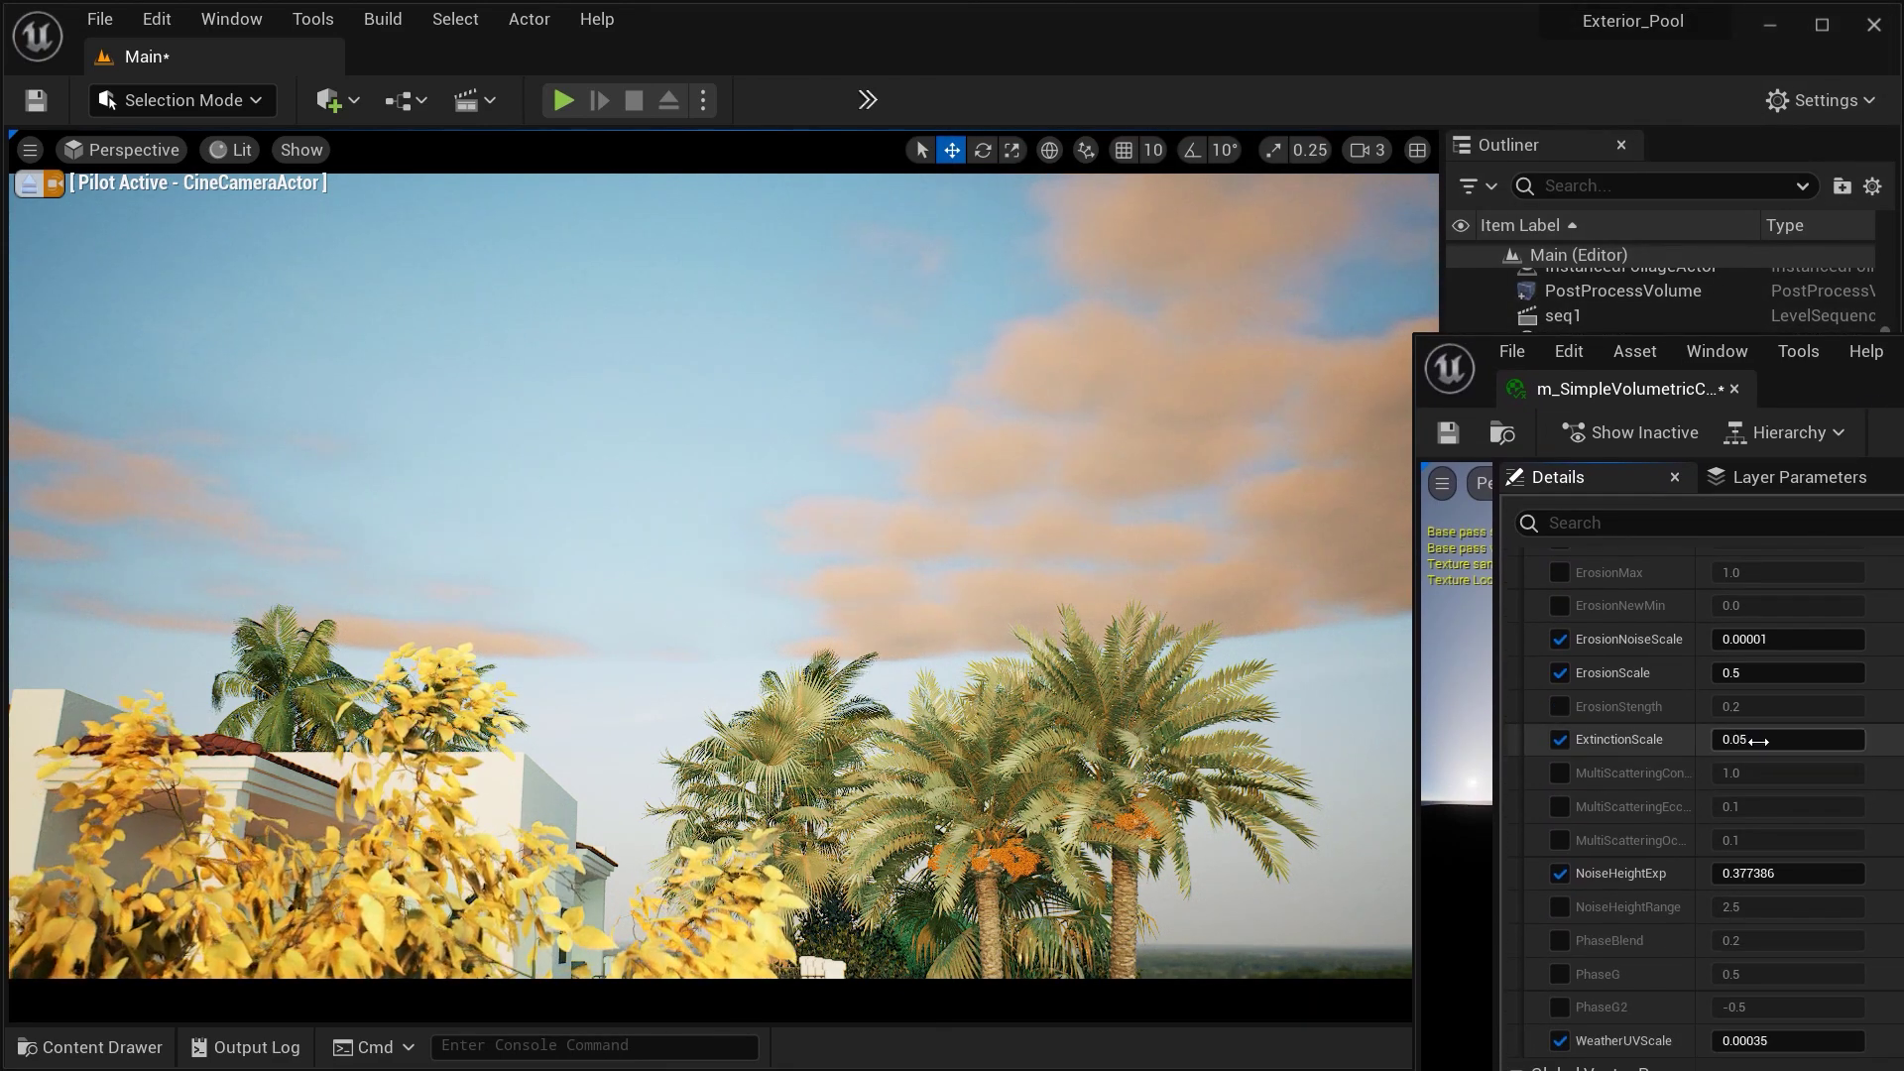
pyautogui.moveTo(1755, 739)
pyautogui.mouseDown()
pyautogui.moveTo(1815, 739)
pyautogui.moveTo(1763, 740)
pyautogui.mouseUp()
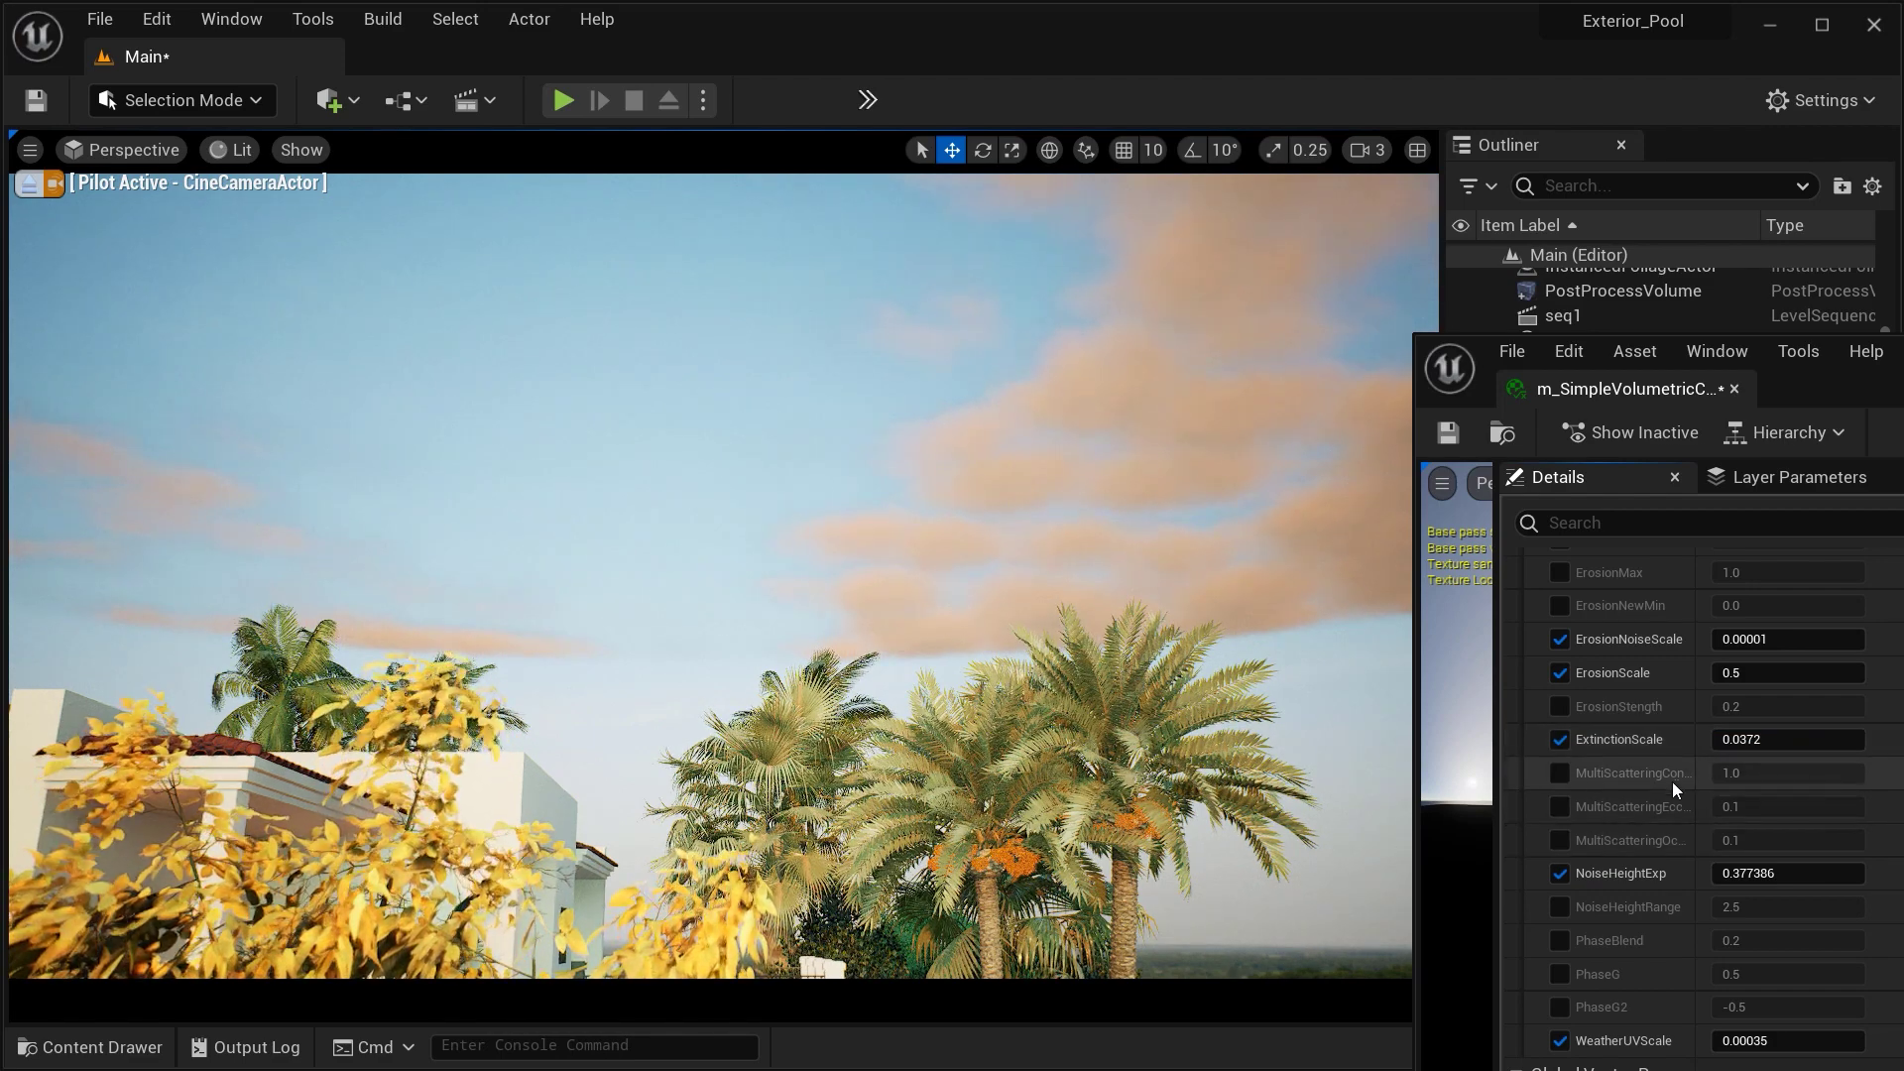
pyautogui.moveTo(1795, 391); pyautogui.dragTo(1687, 366)
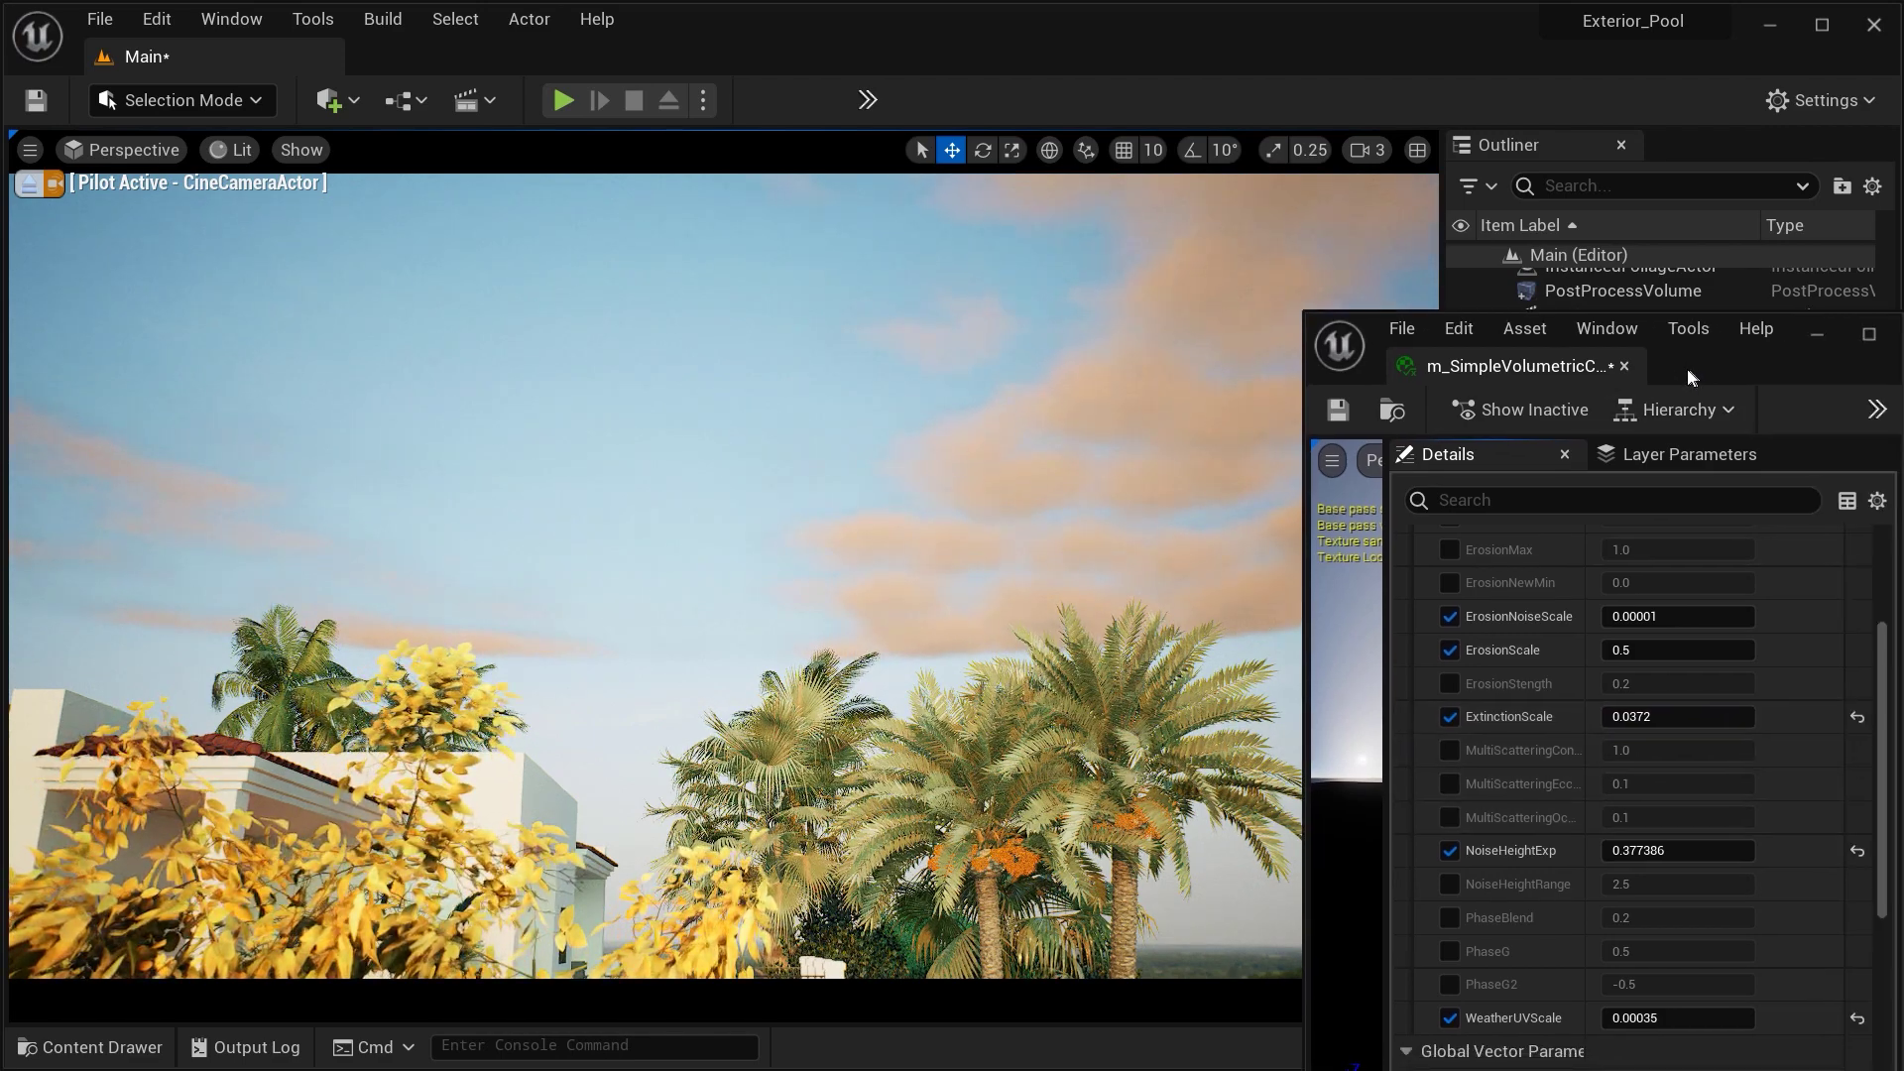
pyautogui.click(1855, 716)
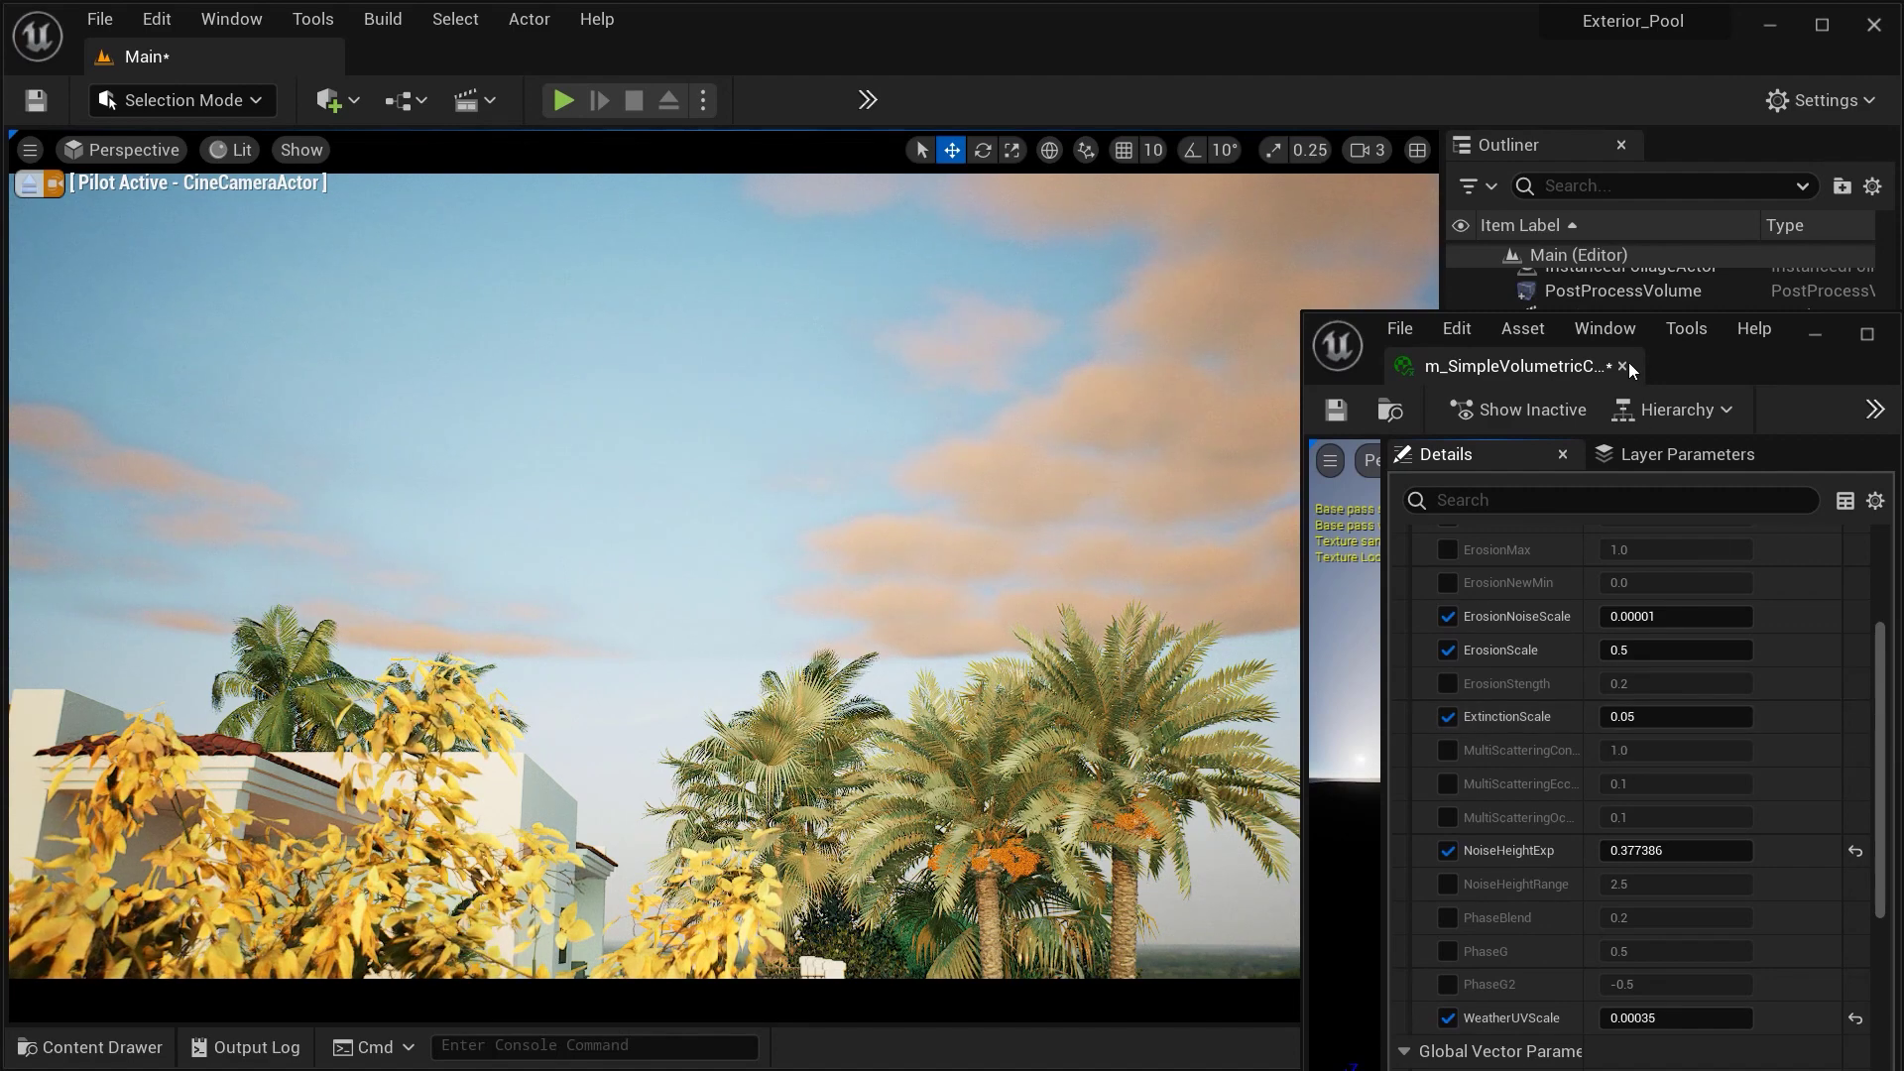
pyautogui.moveTo(1691, 367); pyautogui.dragTo(1759, 246)
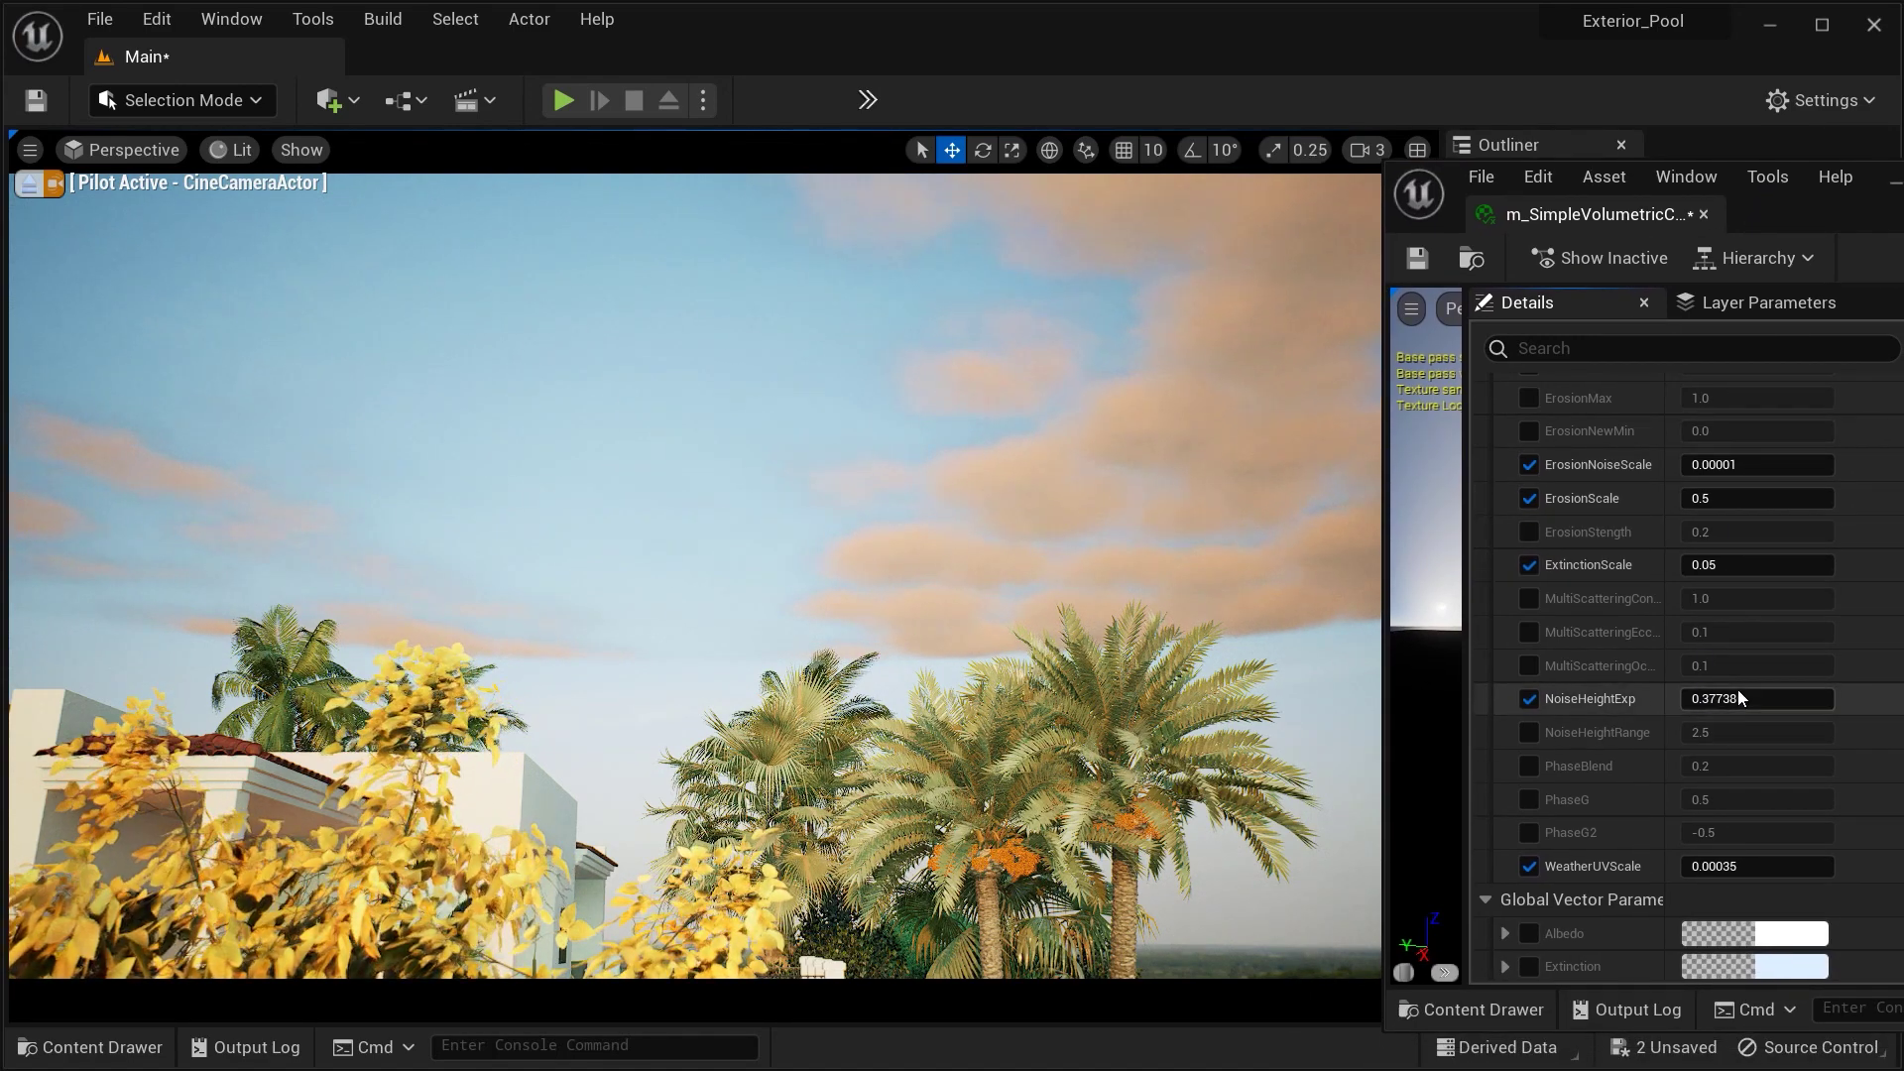
# Try a NoiseHeightExp of about 0.46 on the cloud material, reset it to the default 3.0, and lower it again.
pyautogui.moveTo(1747, 705)
pyautogui.mouseDown()
pyautogui.moveTo(1785, 706)
pyautogui.moveTo(1675, 698)
pyautogui.moveTo(1736, 698)
pyautogui.mouseUp()
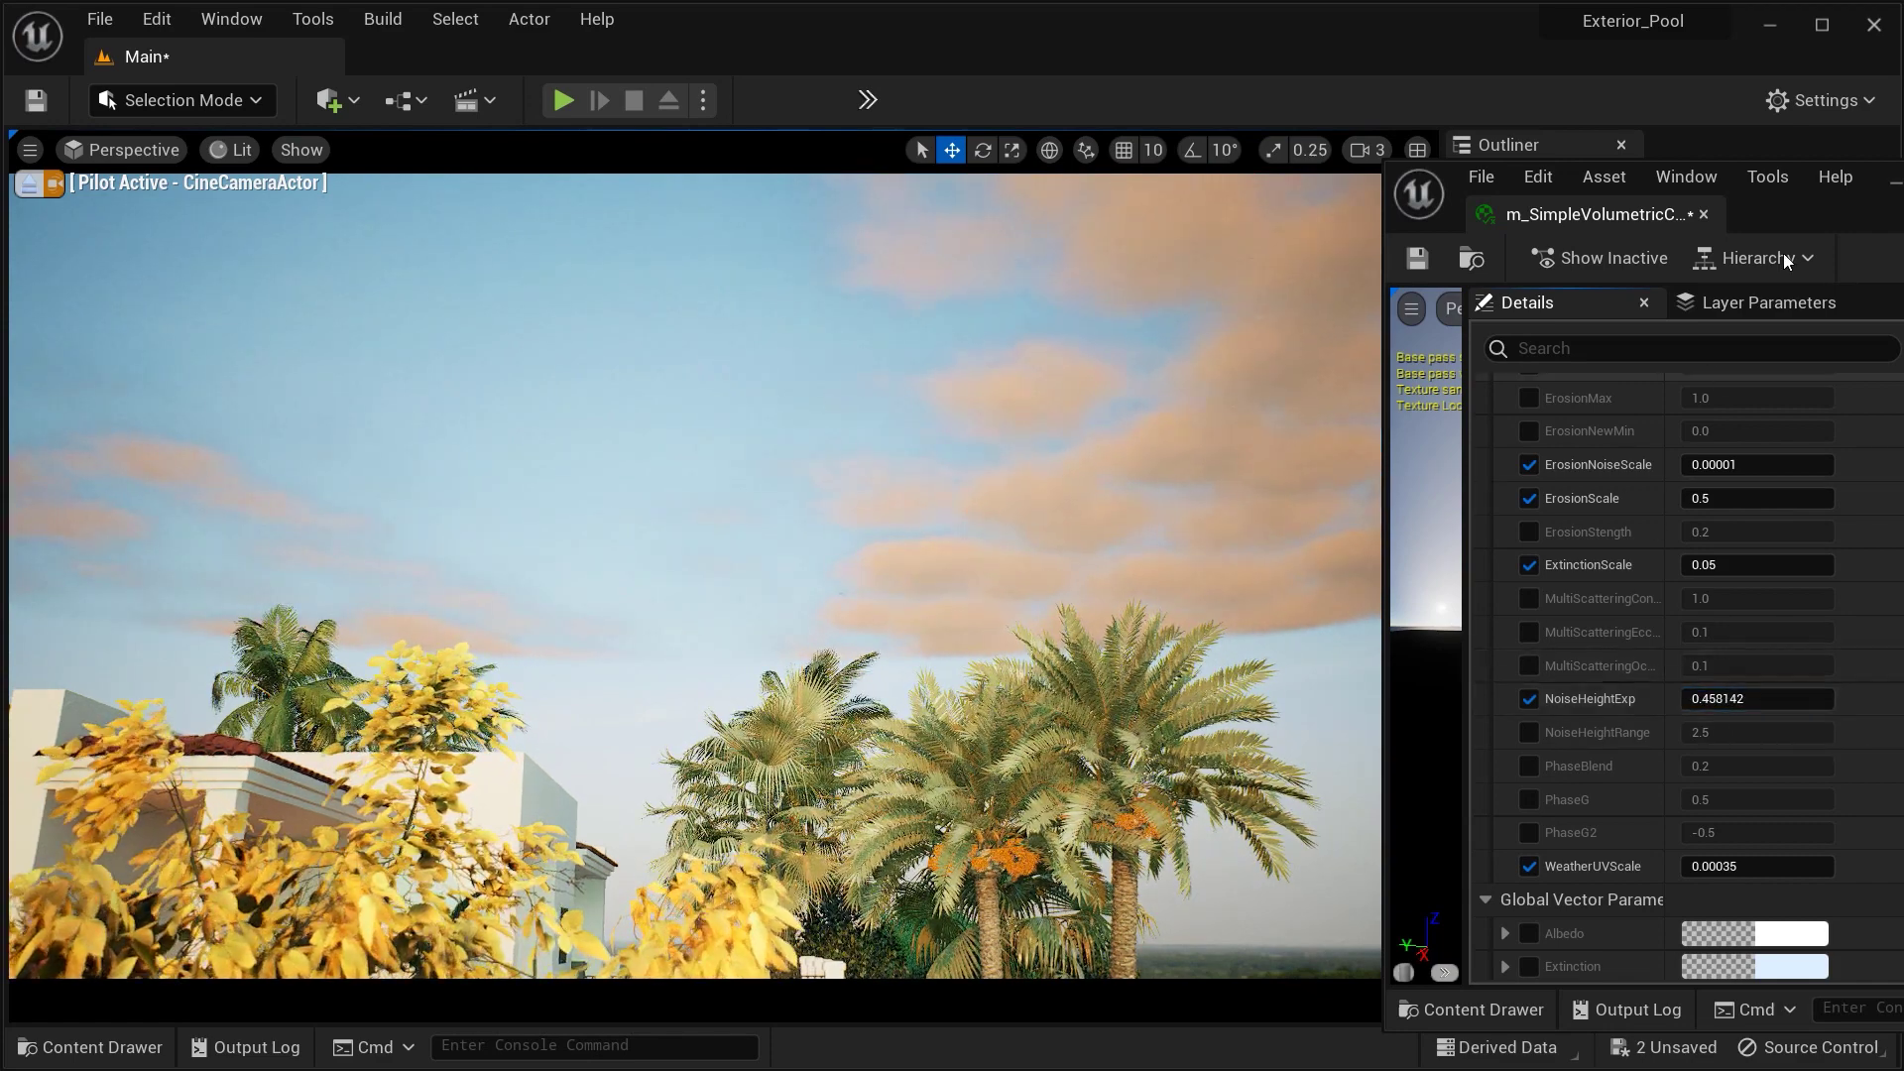
pyautogui.moveTo(1777, 204)
pyautogui.mouseDown()
pyautogui.moveTo(1611, 185)
pyautogui.moveTo(1848, 196)
pyautogui.moveTo(1805, 210)
pyautogui.mouseUp()
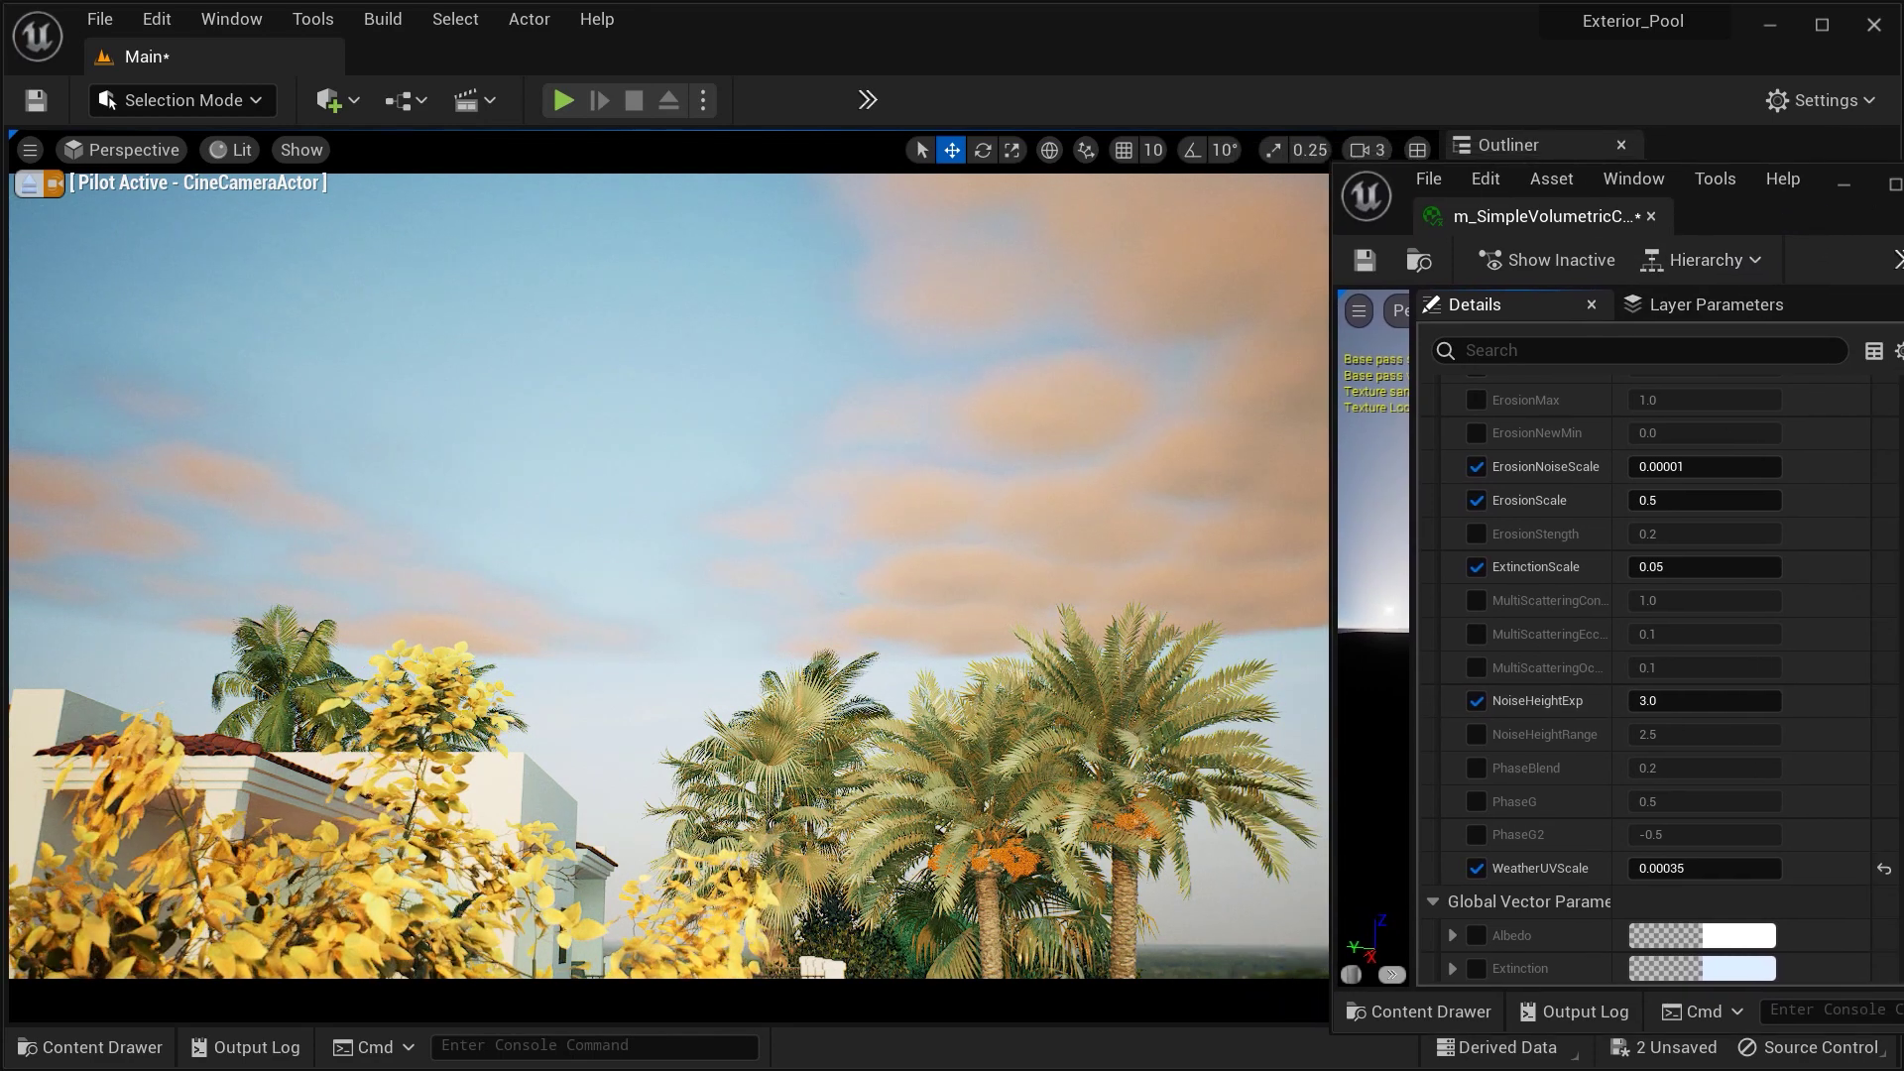
pyautogui.moveTo(1698, 700); pyautogui.dragTo(1631, 700)
pyautogui.moveTo(1806, 210); pyautogui.dragTo(1716, 237)
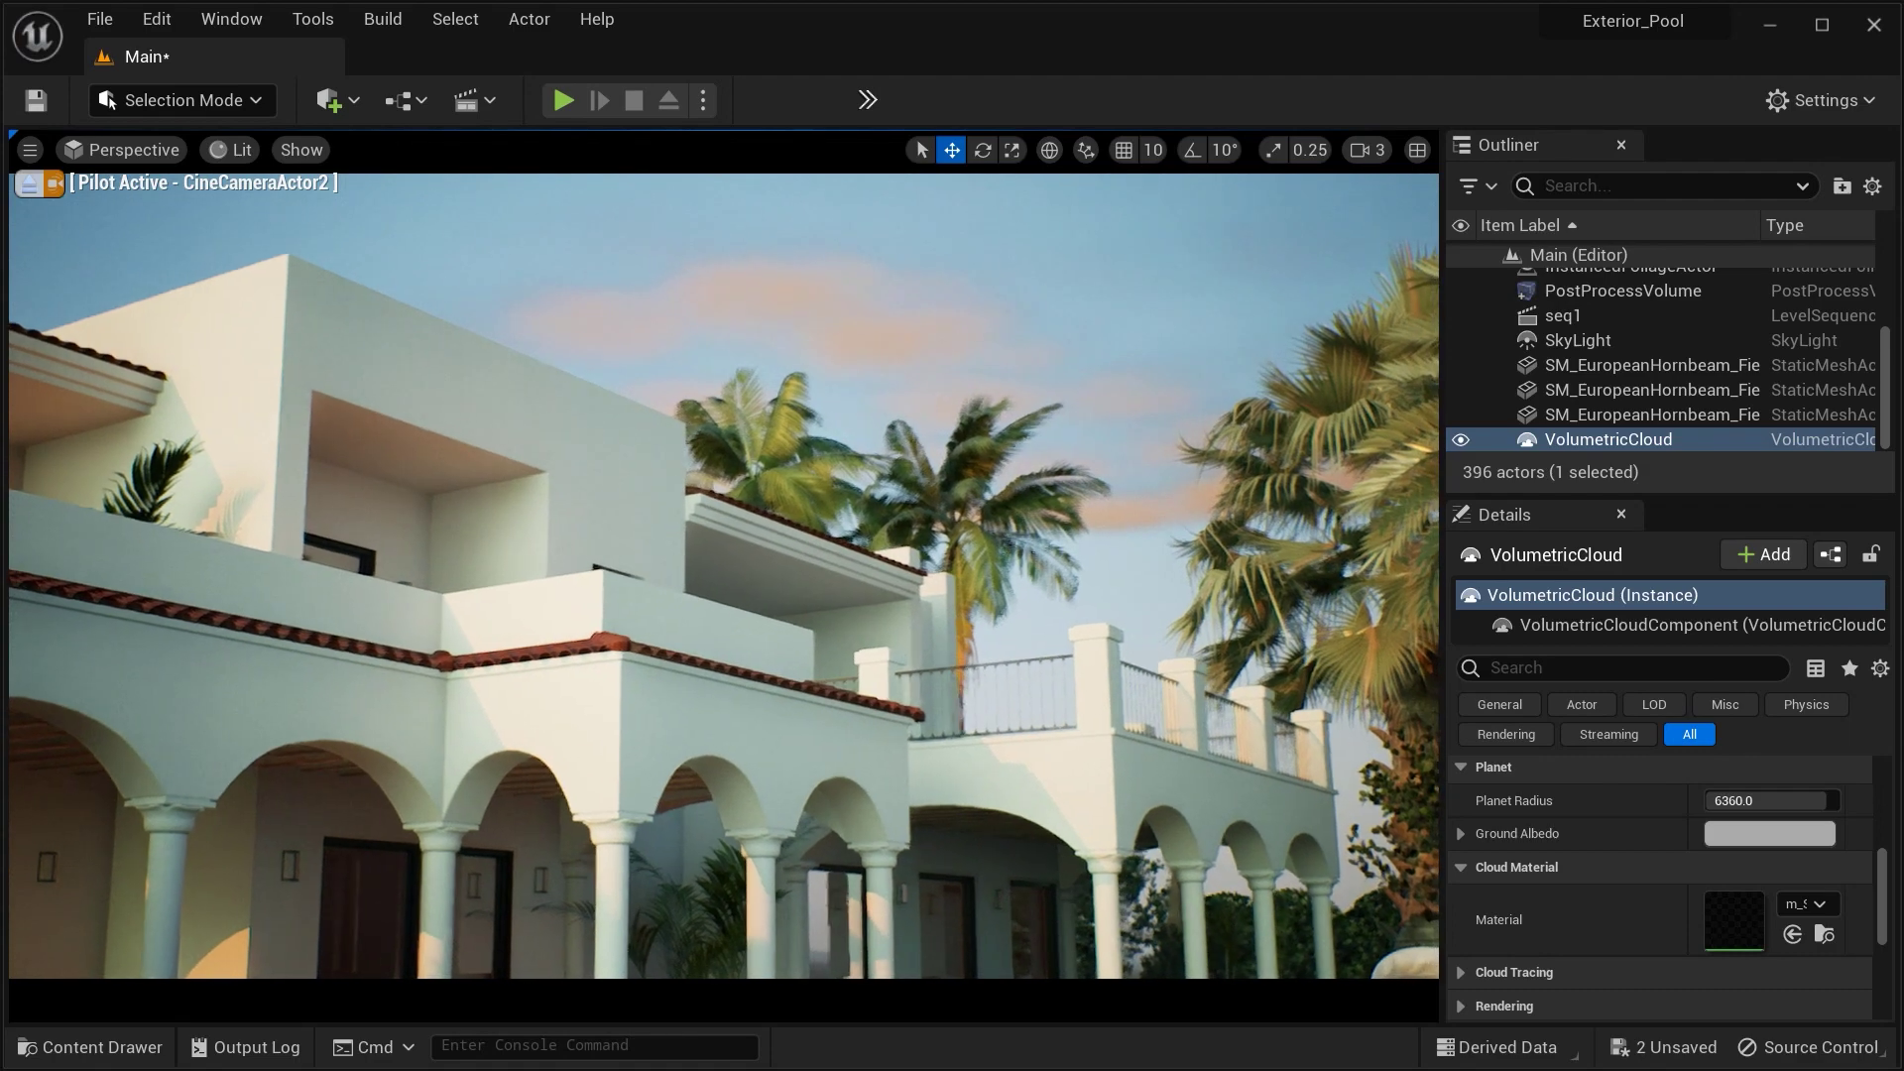
# Switch the level viewport from CineCameraActor2 to the CineCameraActor view.
pyautogui.click(132, 151)
pyautogui.click(149, 432)
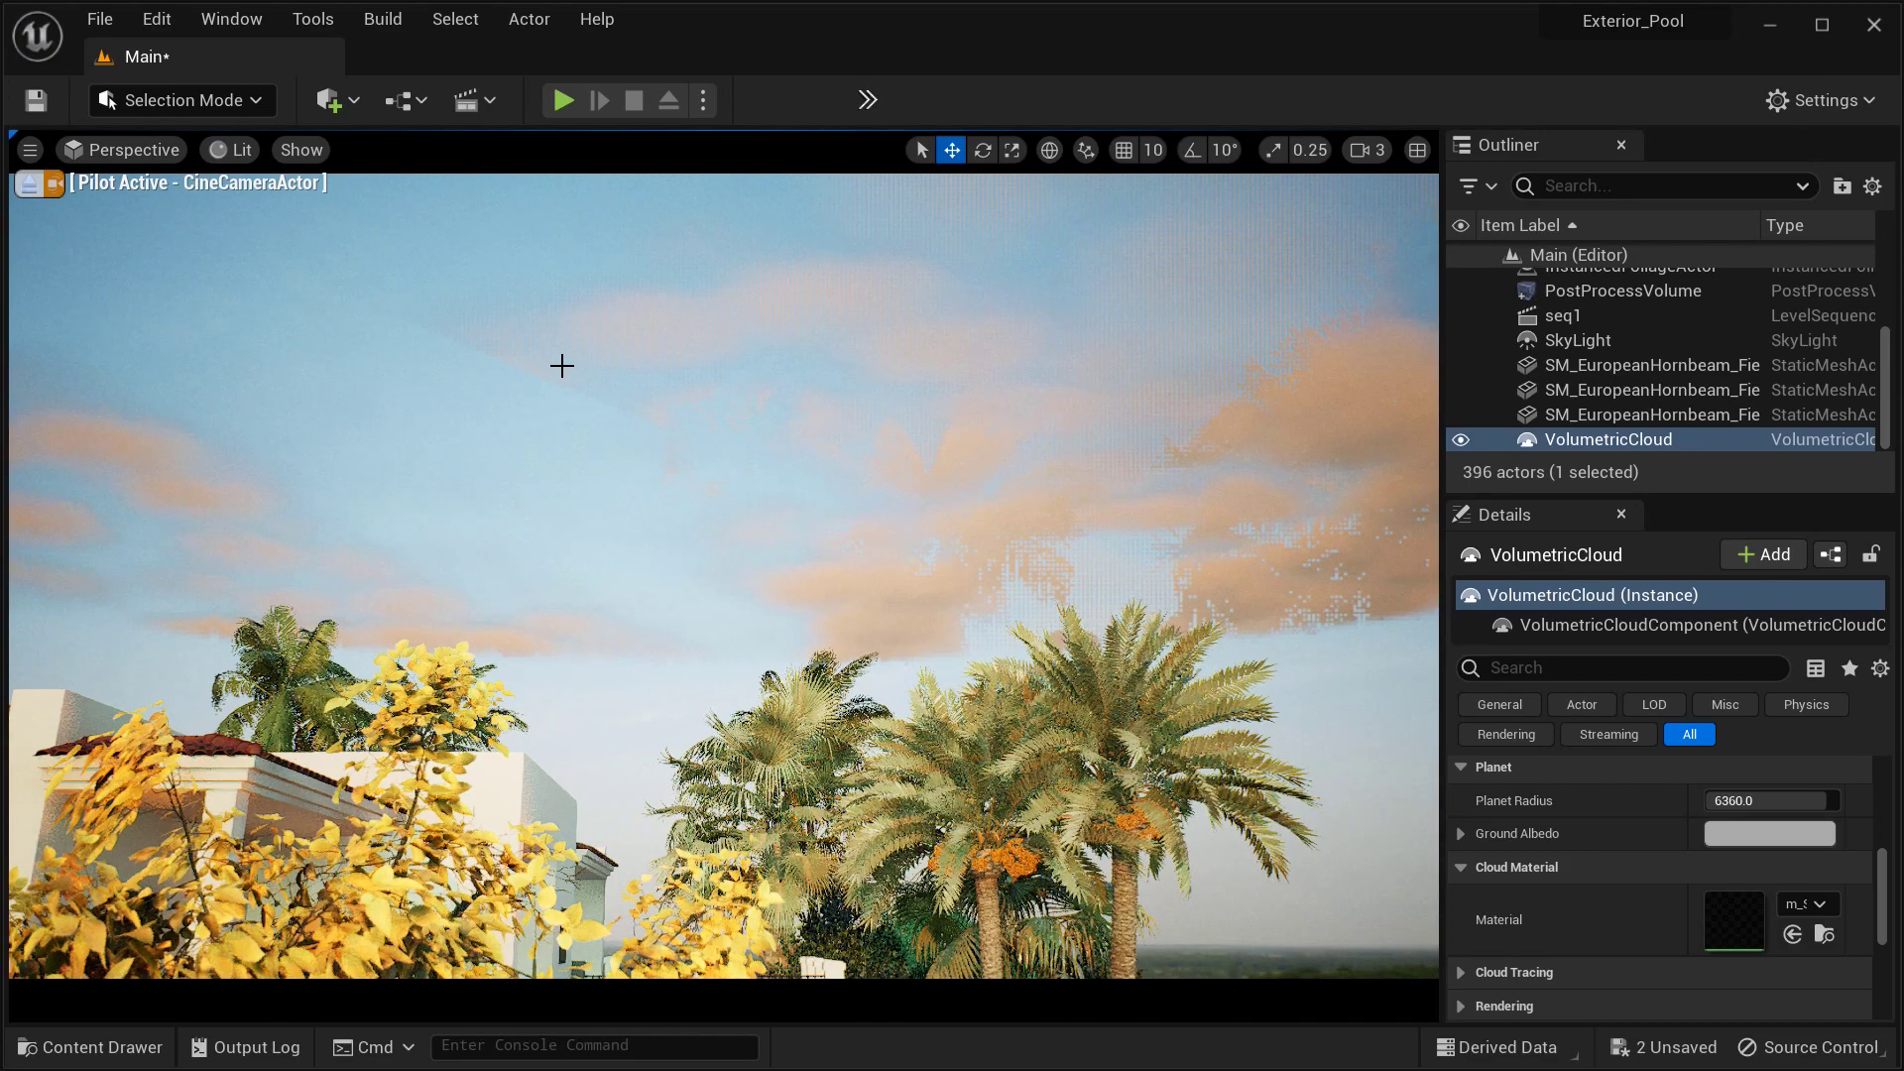